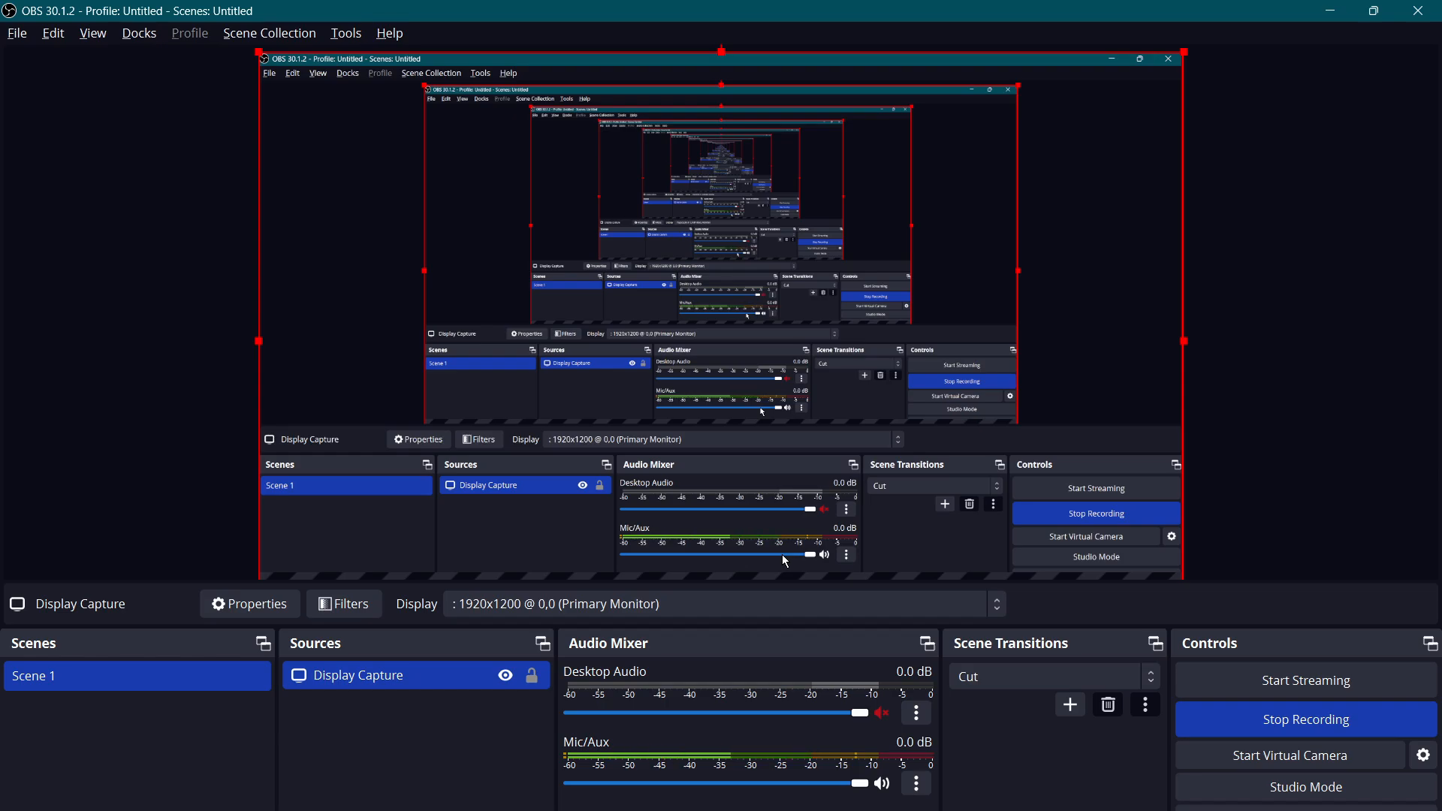
# Switch to the BlackBoard.xopp document in Xournal++ and handwrite "Blackboard" in red on the black page.
pyautogui.hotkey('alt', 'Tab')
pyautogui.hotkey('alt', 'Tab')
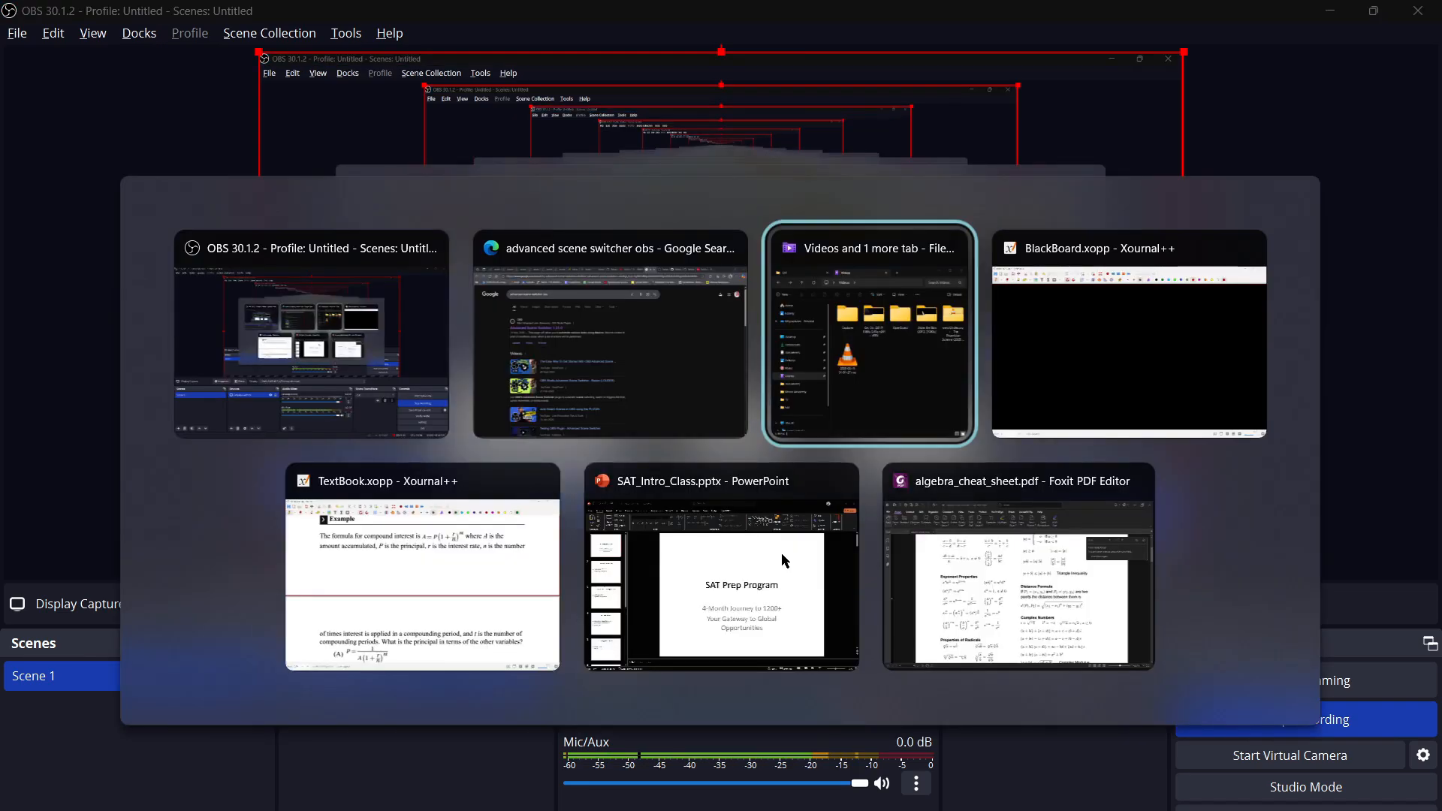
pyautogui.hotkey('alt', 'Tab')
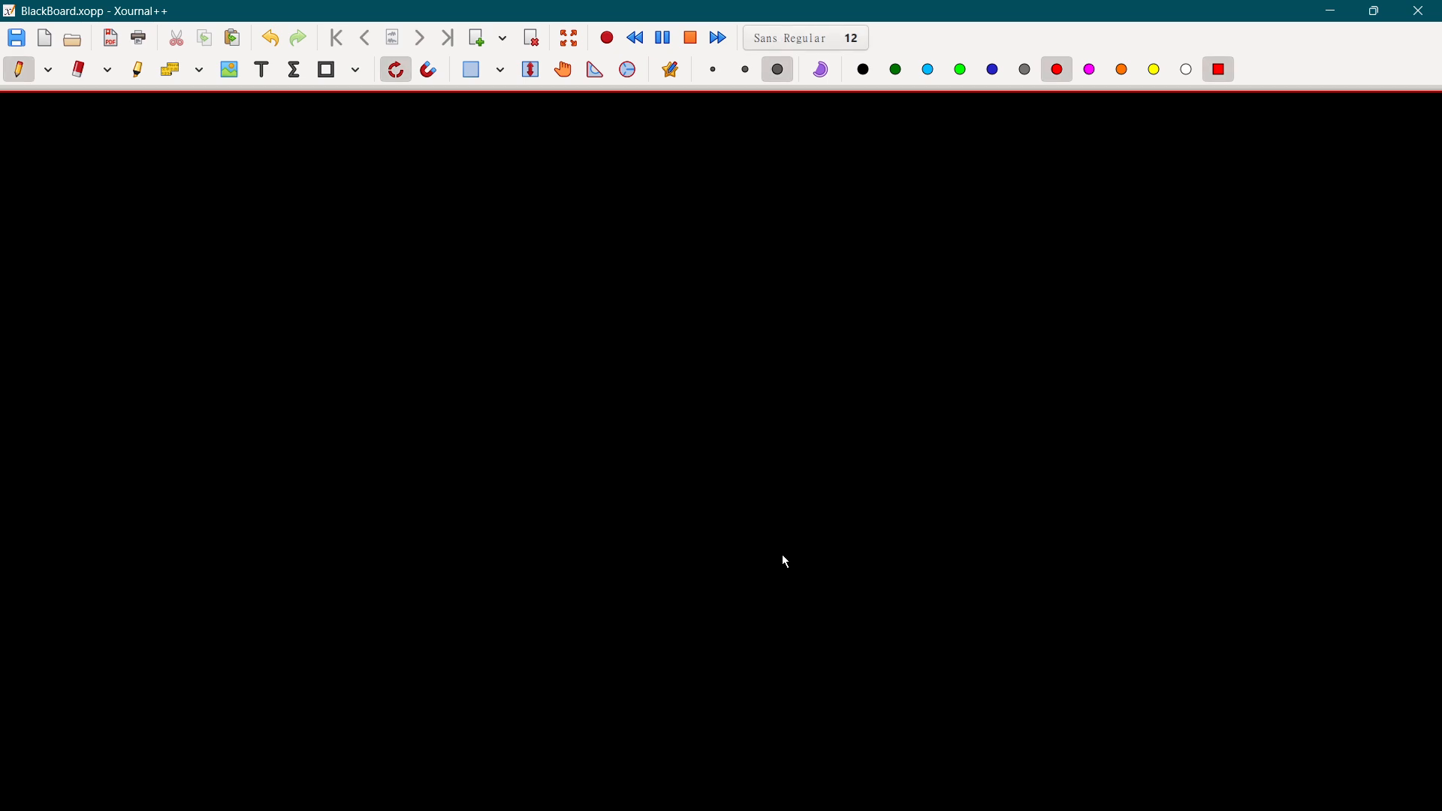
pyautogui.moveTo(63, 150); pyautogui.dragTo(70, 184)
pyautogui.moveTo(90, 149)
pyautogui.mouseDown()
pyautogui.moveTo(91, 173)
pyautogui.moveTo(160, 172)
pyautogui.mouseUp()
pyautogui.moveTo(169, 160); pyautogui.dragTo(214, 160)
pyautogui.moveTo(227, 132); pyautogui.dragTo(237, 170)
# Switch to the TextBook.xopp document and handwrite "Textbook" in green below the compound interest example text.
pyautogui.hotkey('alt', 'Tab')
pyautogui.hotkey('alt', 'Tab')
pyautogui.hotkey('alt', 'Tab')
pyautogui.hotkey('alt', 'Tab')
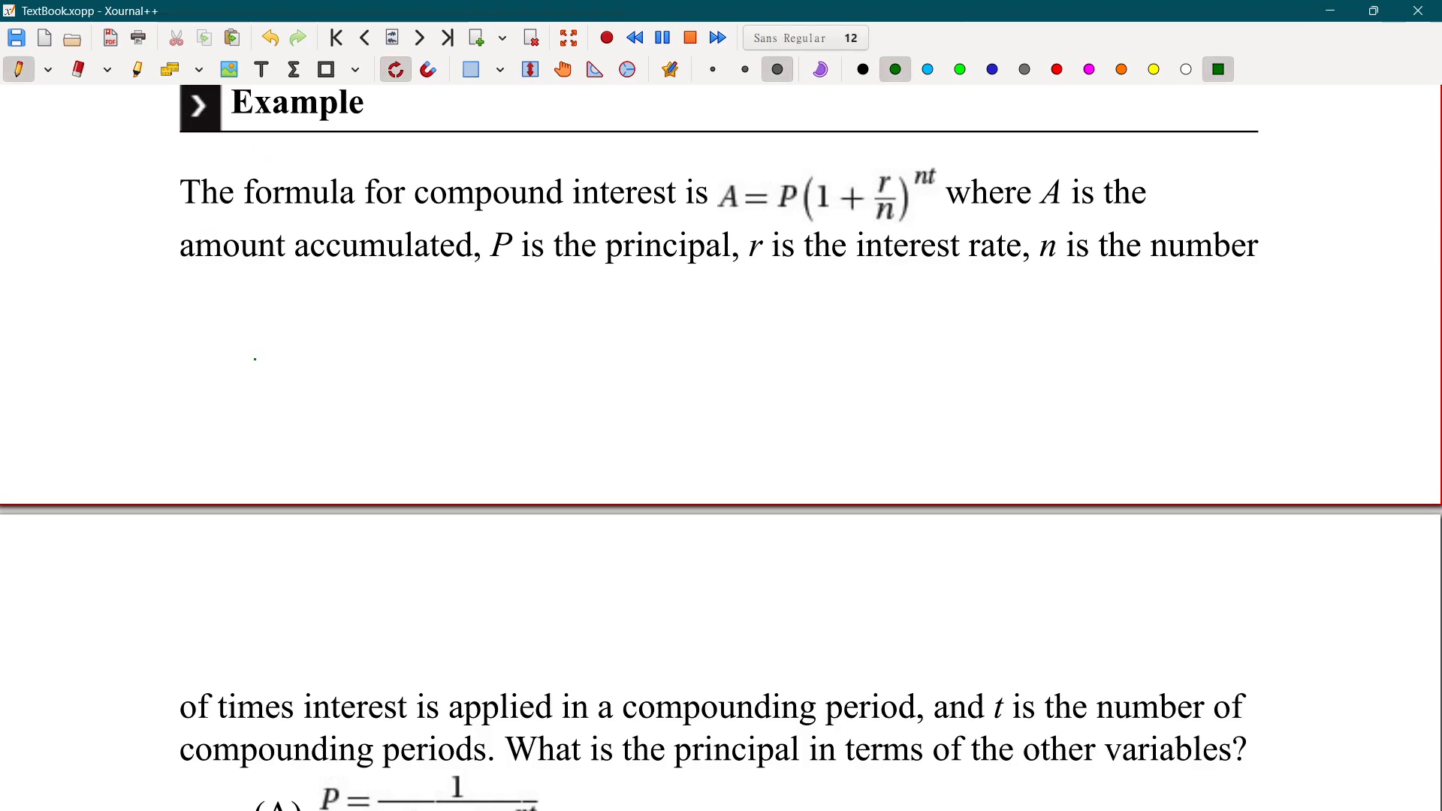
pyautogui.moveTo(248, 345)
pyautogui.mouseDown()
pyautogui.moveTo(250, 382)
pyautogui.moveTo(279, 333)
pyautogui.moveTo(279, 366)
pyautogui.moveTo(308, 345)
pyautogui.moveTo(314, 371)
pyautogui.moveTo(362, 367)
pyautogui.moveTo(381, 348)
pyautogui.mouseUp()
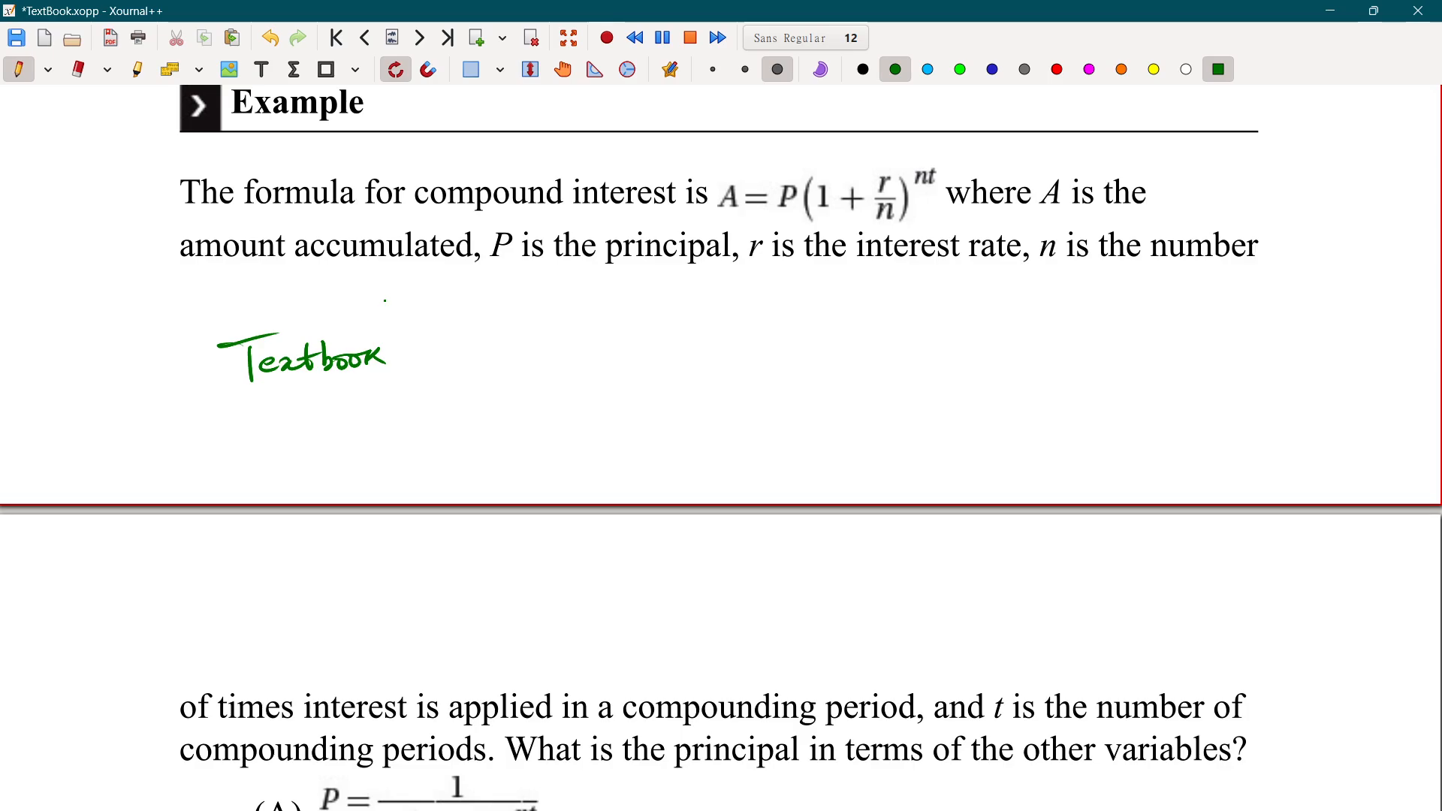
# Switch to the browser and review the Advanced Scene Switcher search, its OBS plugin page and the download assets of GitHub release 1.31.0.
pyautogui.hotkey('alt', 'Tab')
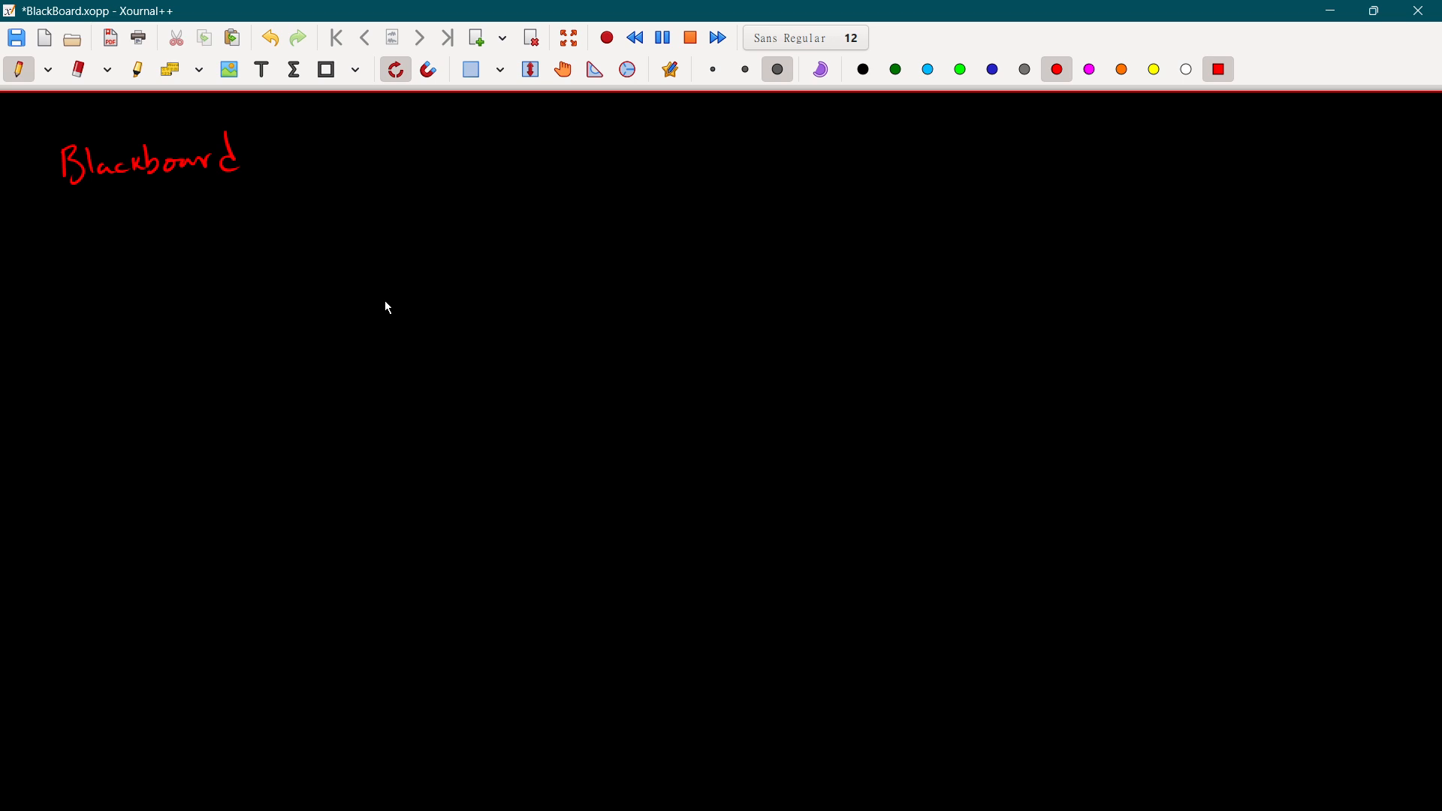
pyautogui.hotkey('alt', 'Tab')
pyautogui.hotkey('alt', 'Tab')
pyautogui.hotkey('alt', 'Tab')
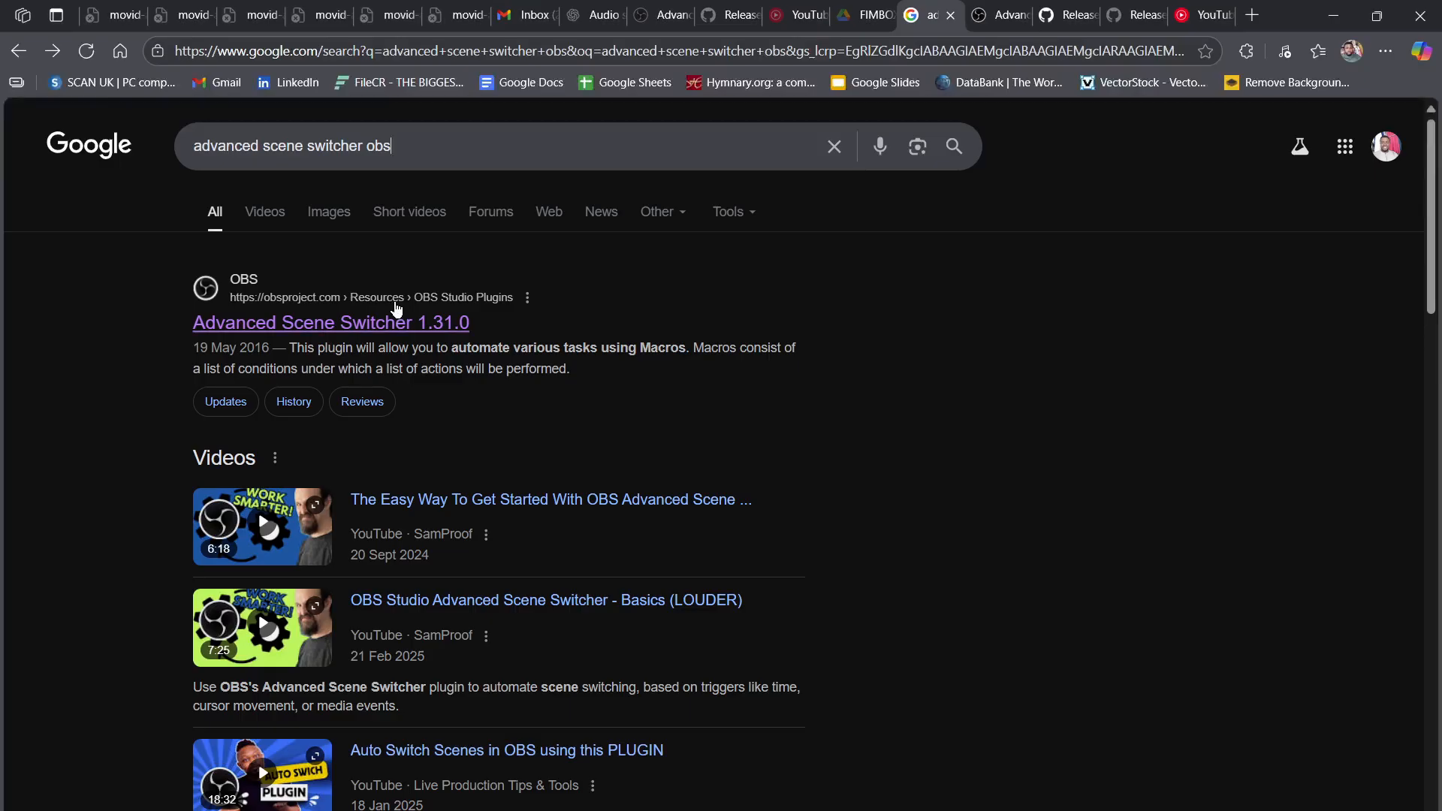
pyautogui.moveTo(394, 148); pyautogui.dragTo(149, 152)
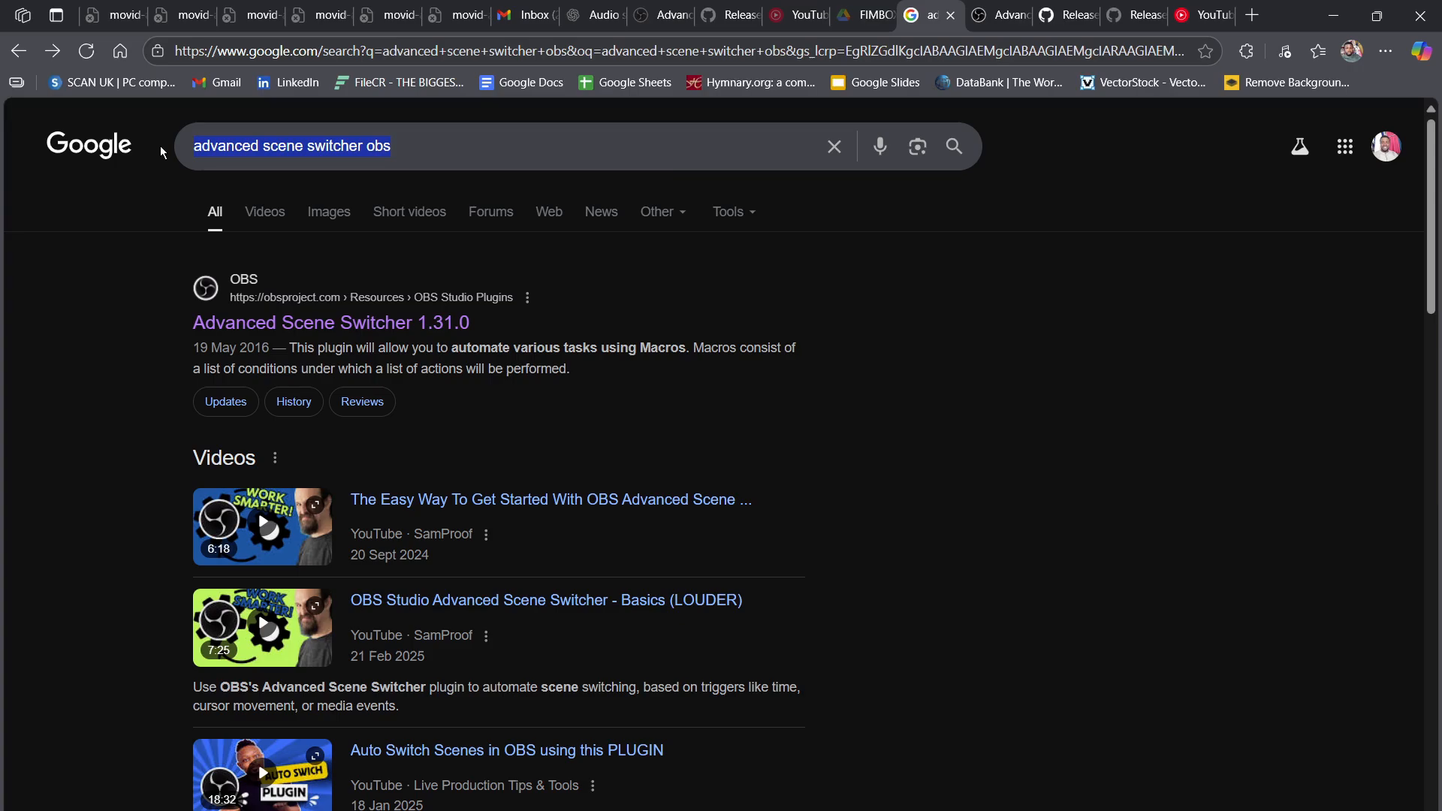
pyautogui.click(999, 15)
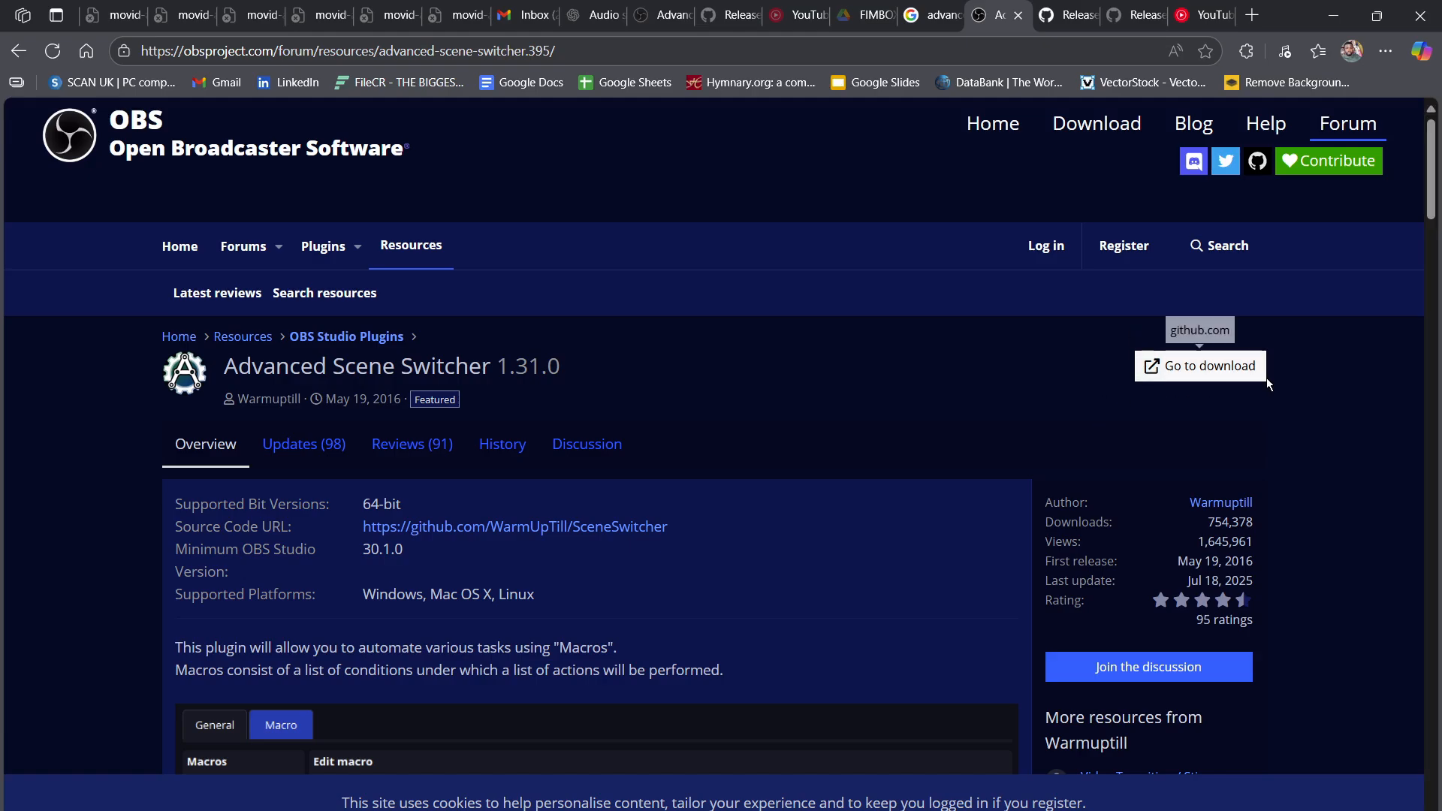
pyautogui.click(1067, 15)
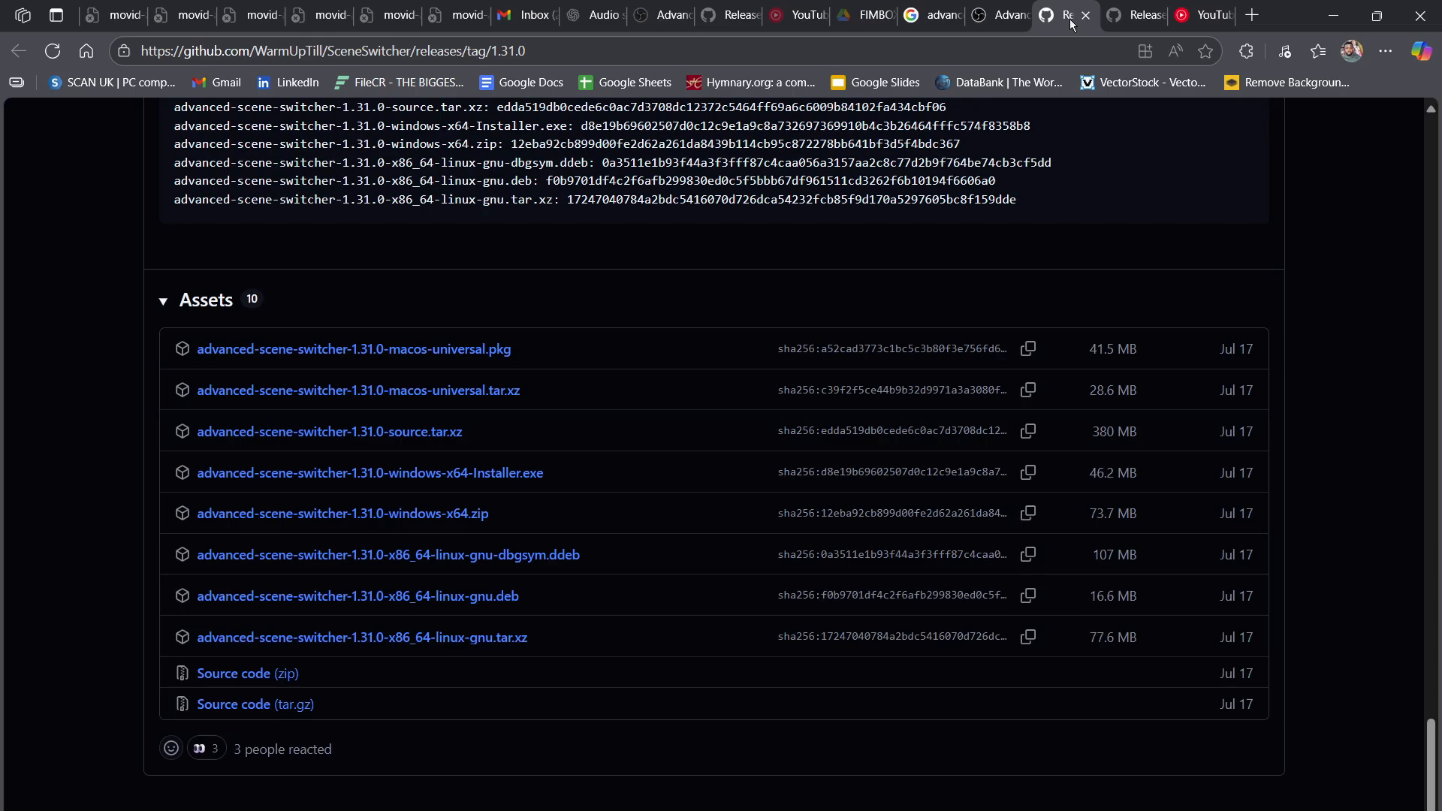
pyautogui.scroll(20, 861, 292)
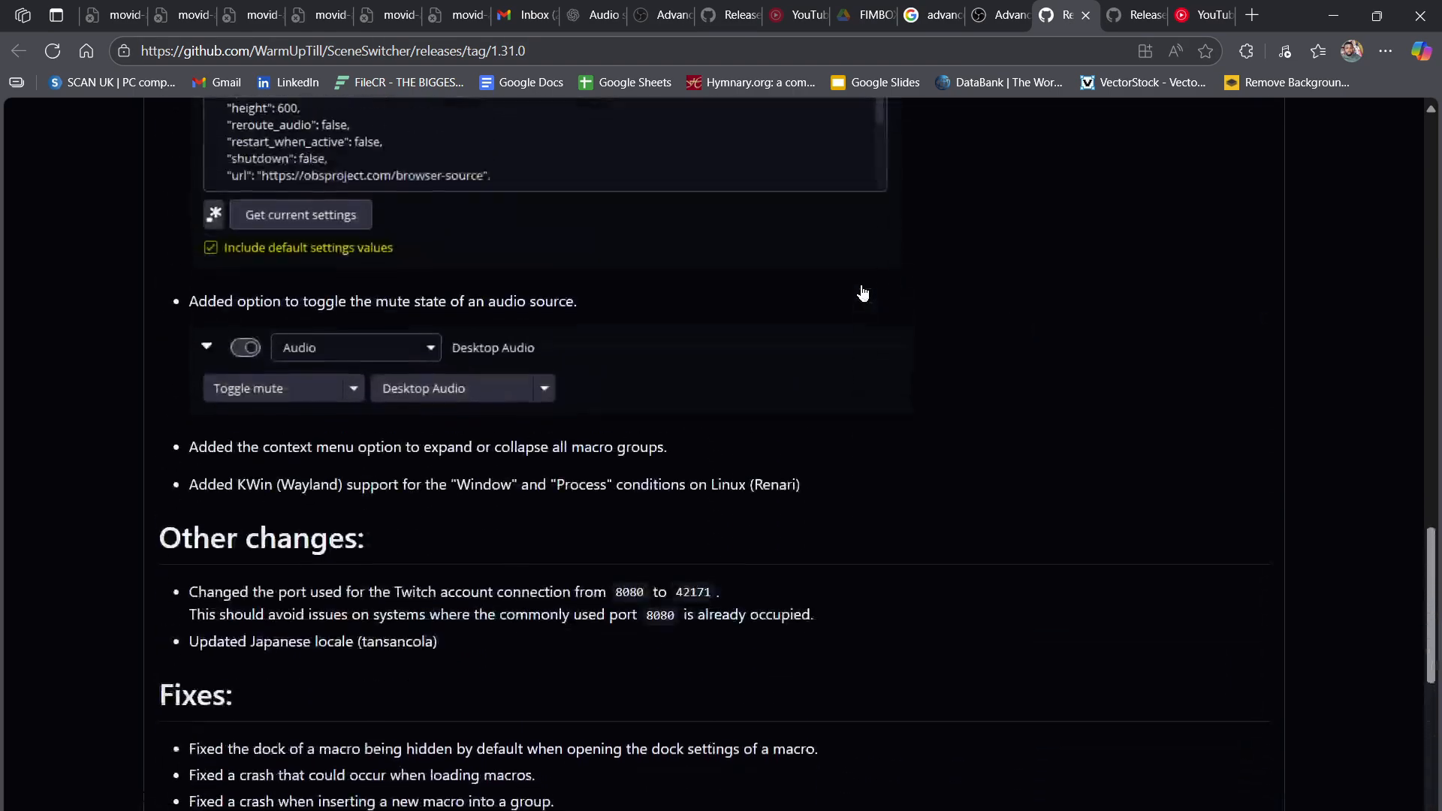
pyautogui.scroll(-20, 862, 291)
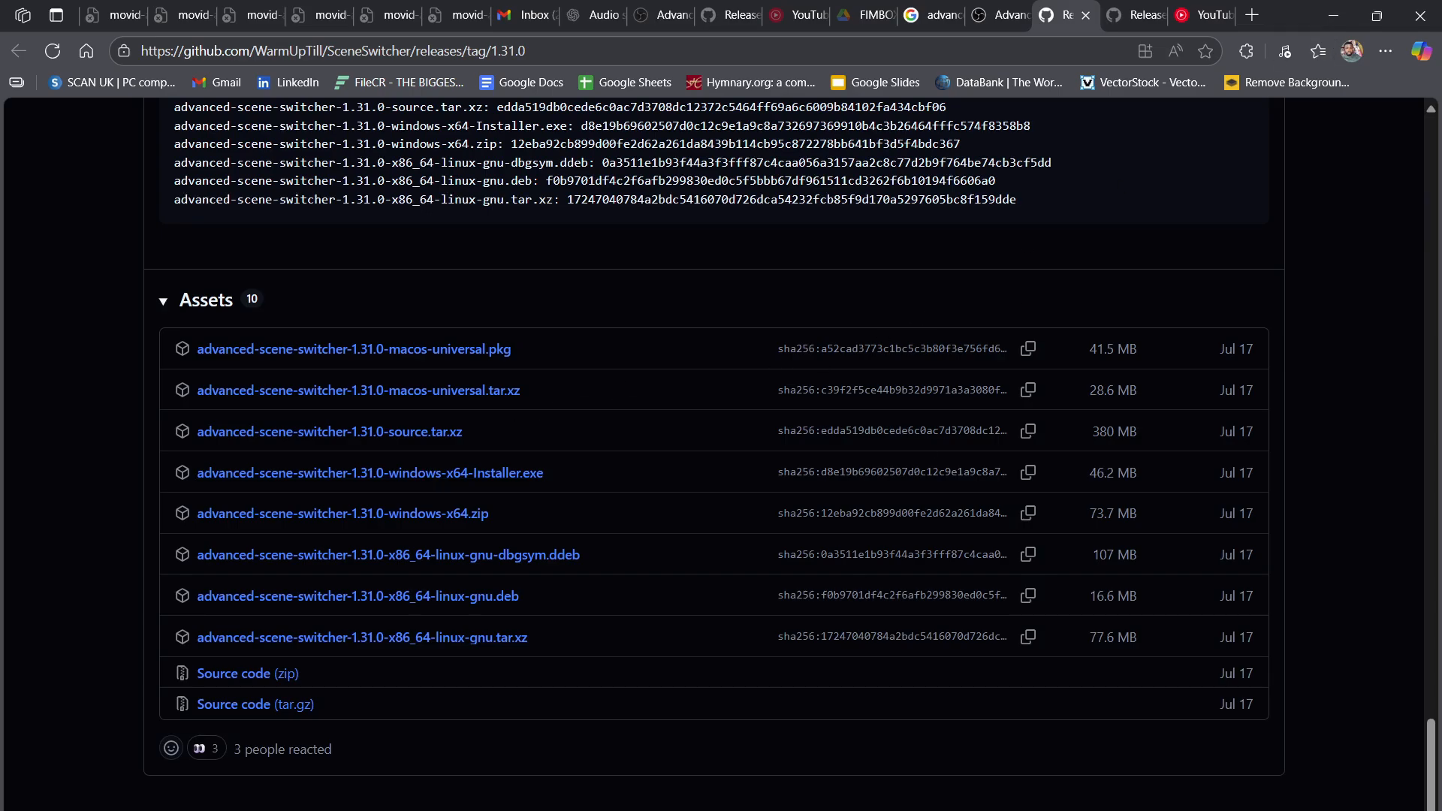
# Switch to OBS and add a new scene named BlackBoard.
pyautogui.hotkey('alt', 'Tab')
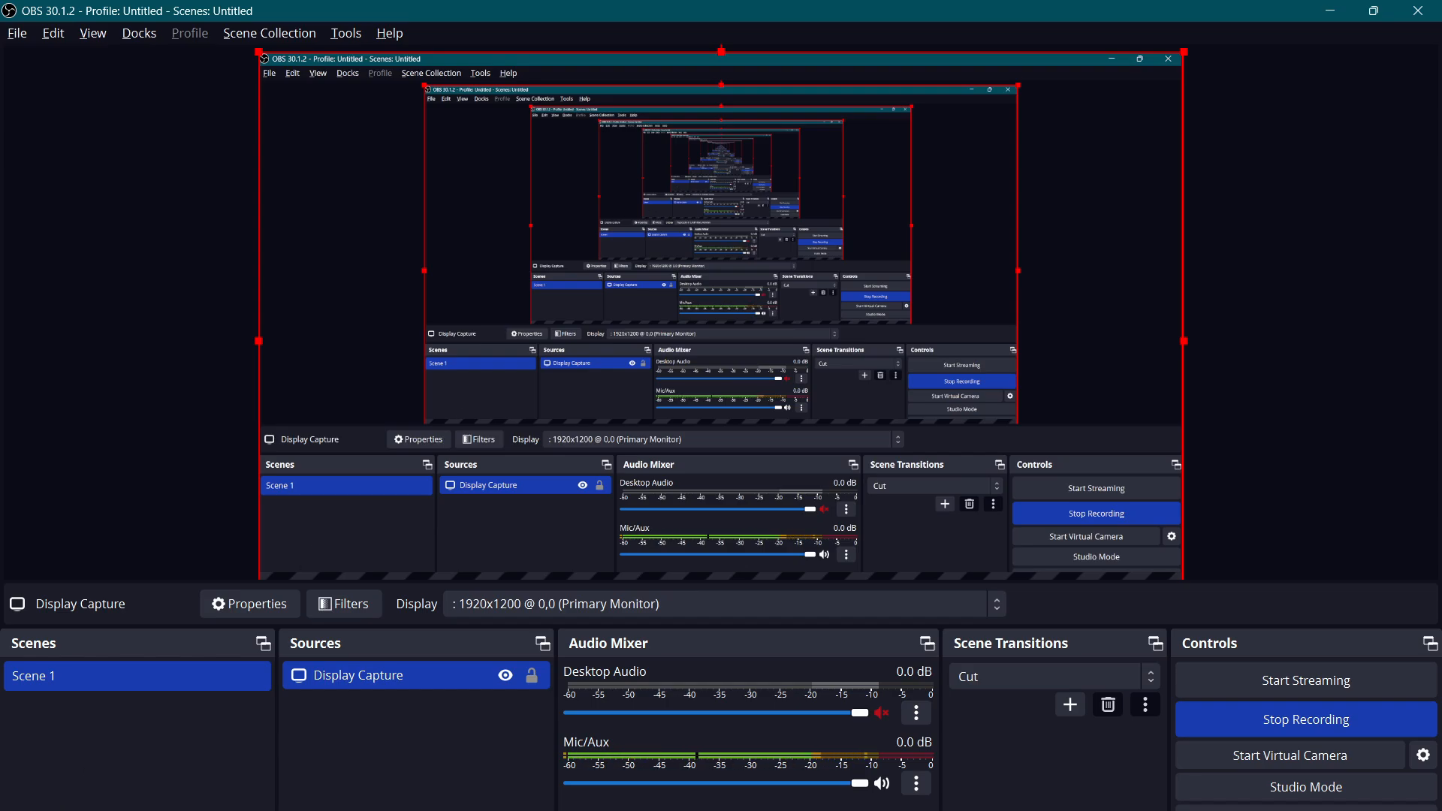
pyautogui.click(16, 810)
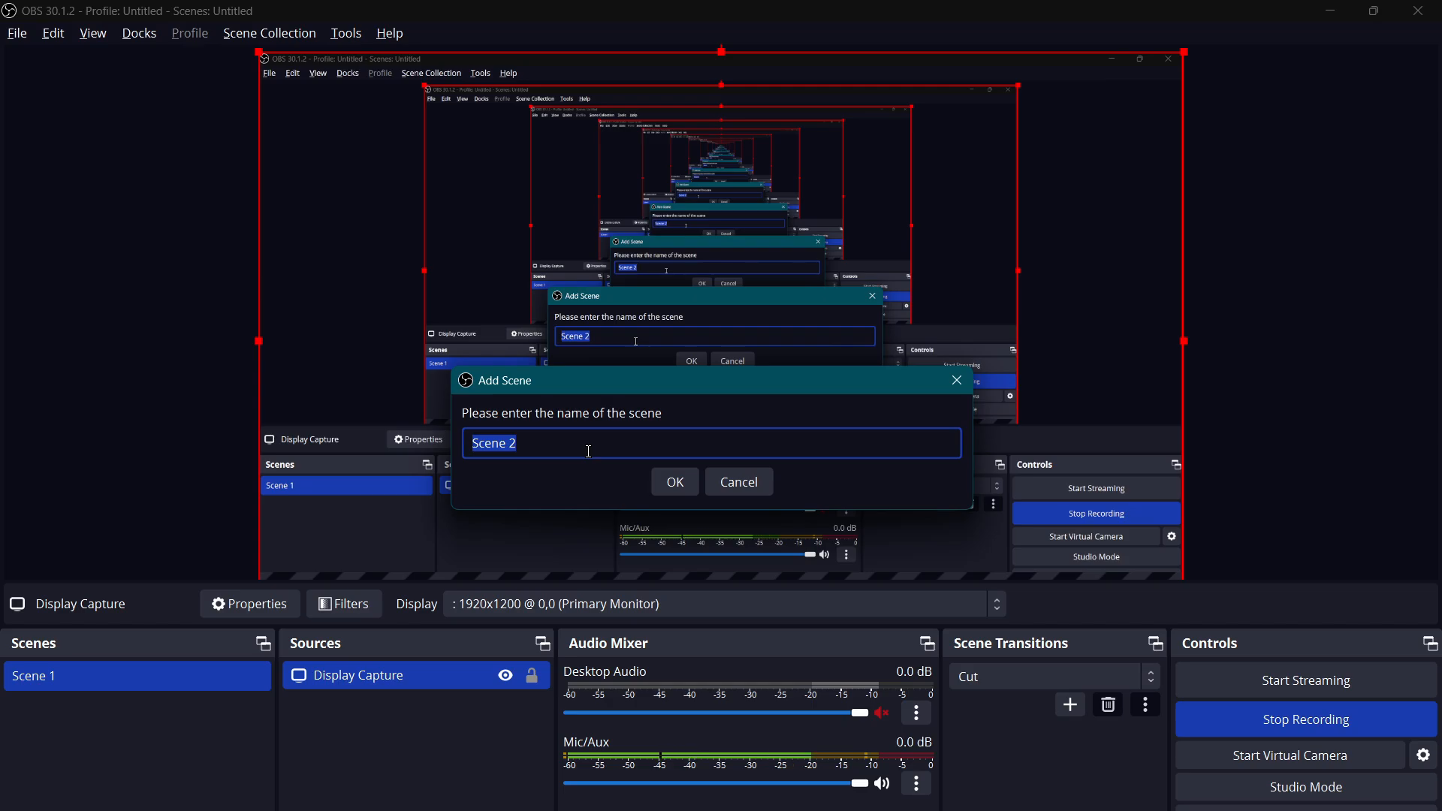
pyautogui.write('Bla')
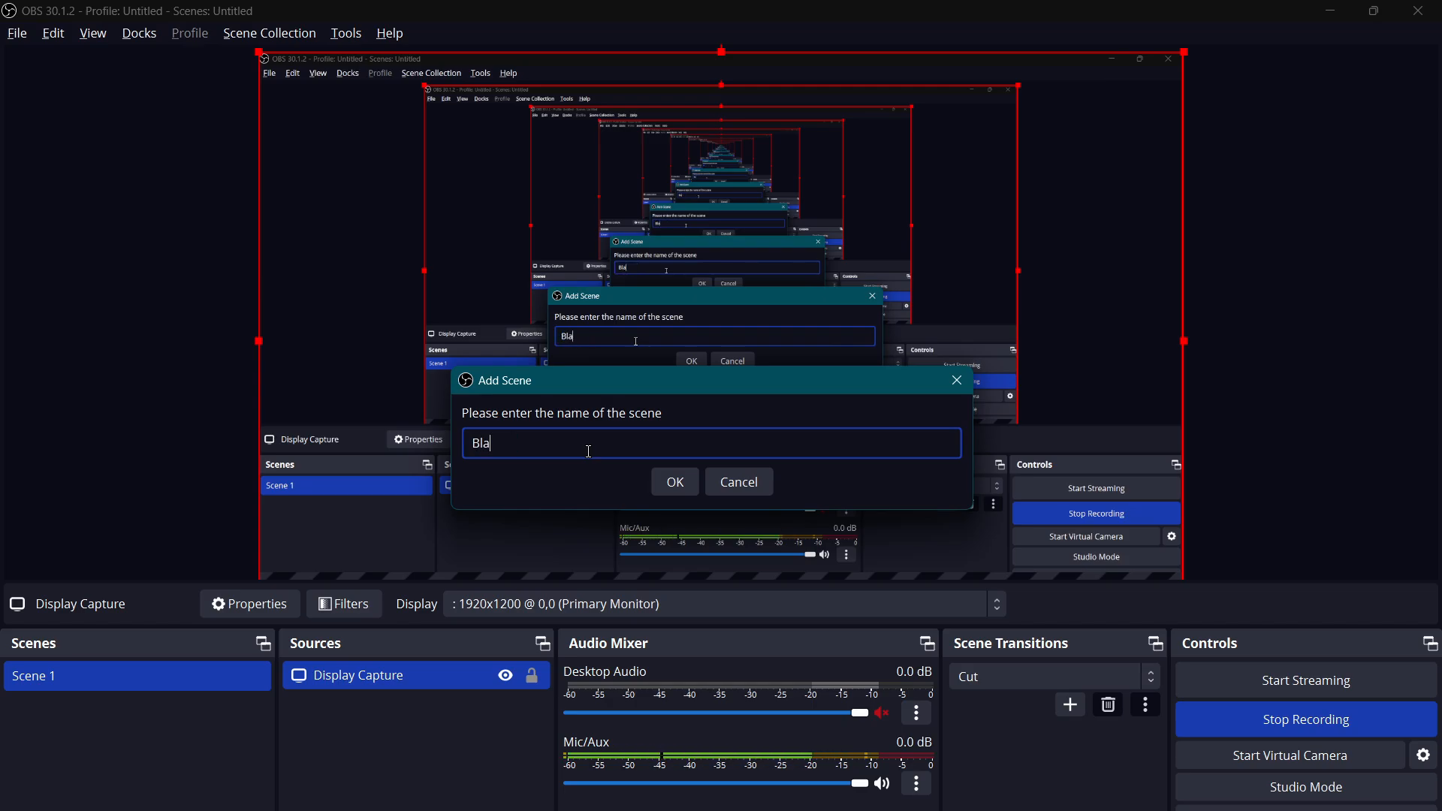
pyautogui.write('ckb')
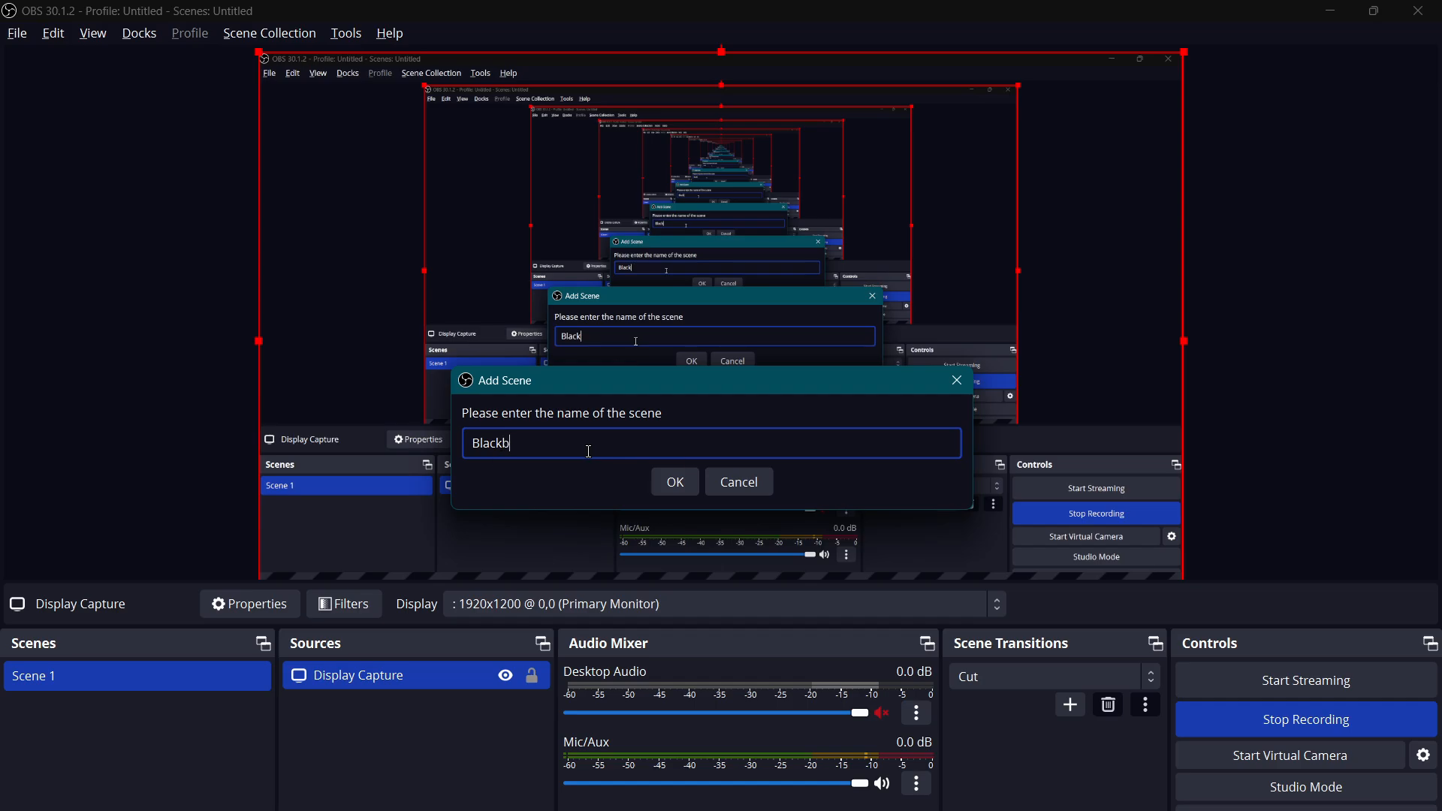
pyautogui.press('BackSpace')
pyautogui.write('Board')
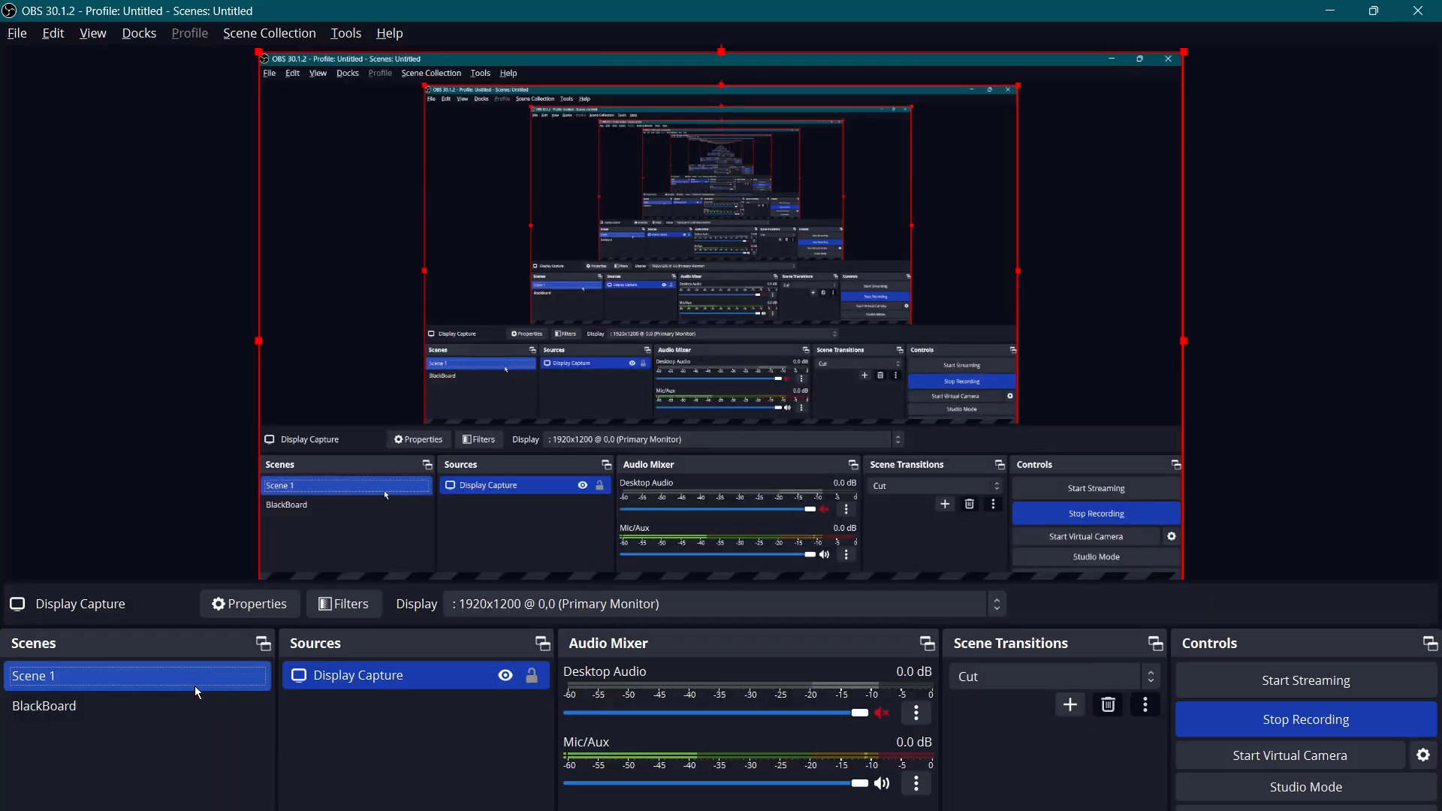
# Switch to the BlackBoard scene to check its output, and return to Scene 1.
pyautogui.click(188, 701)
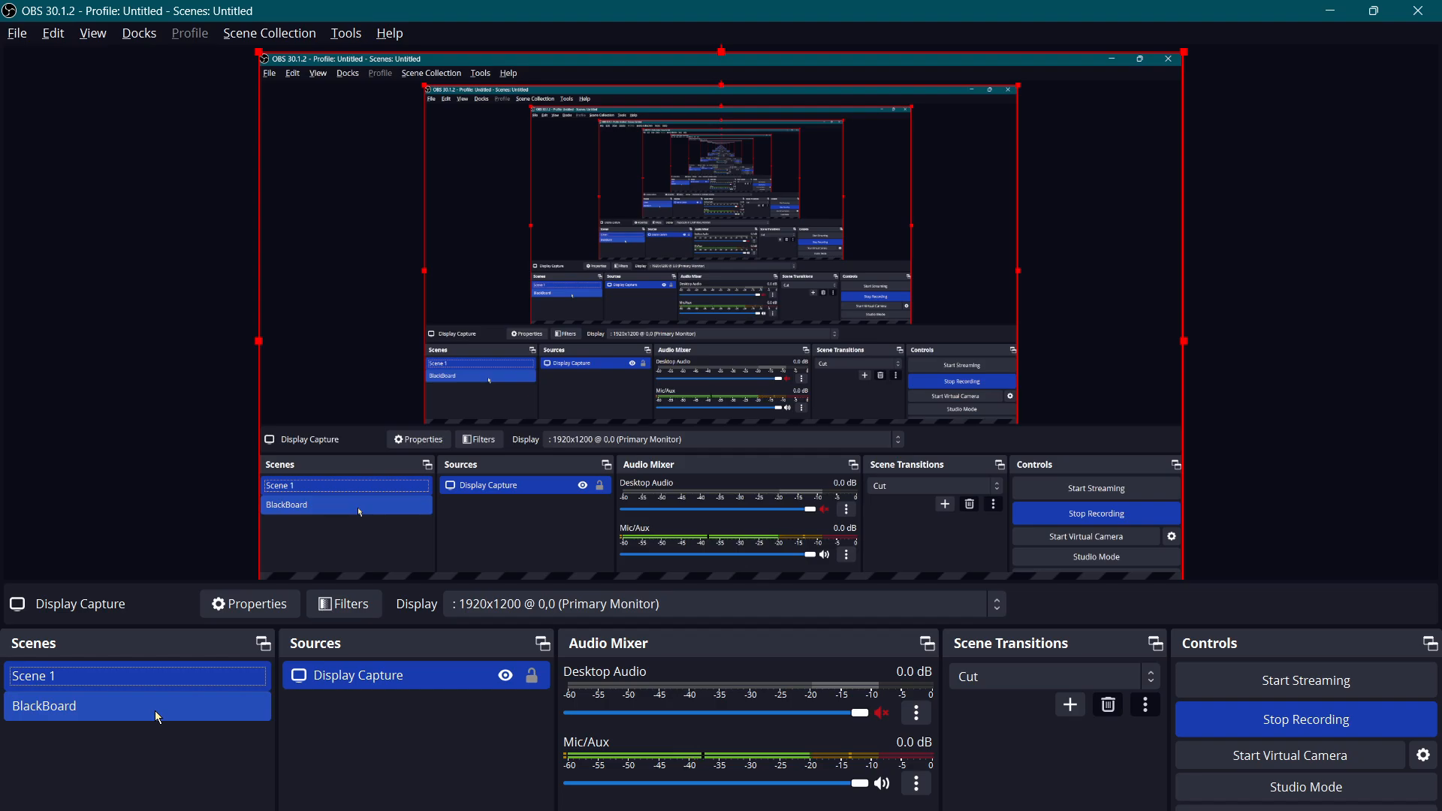
pyautogui.click(155, 710)
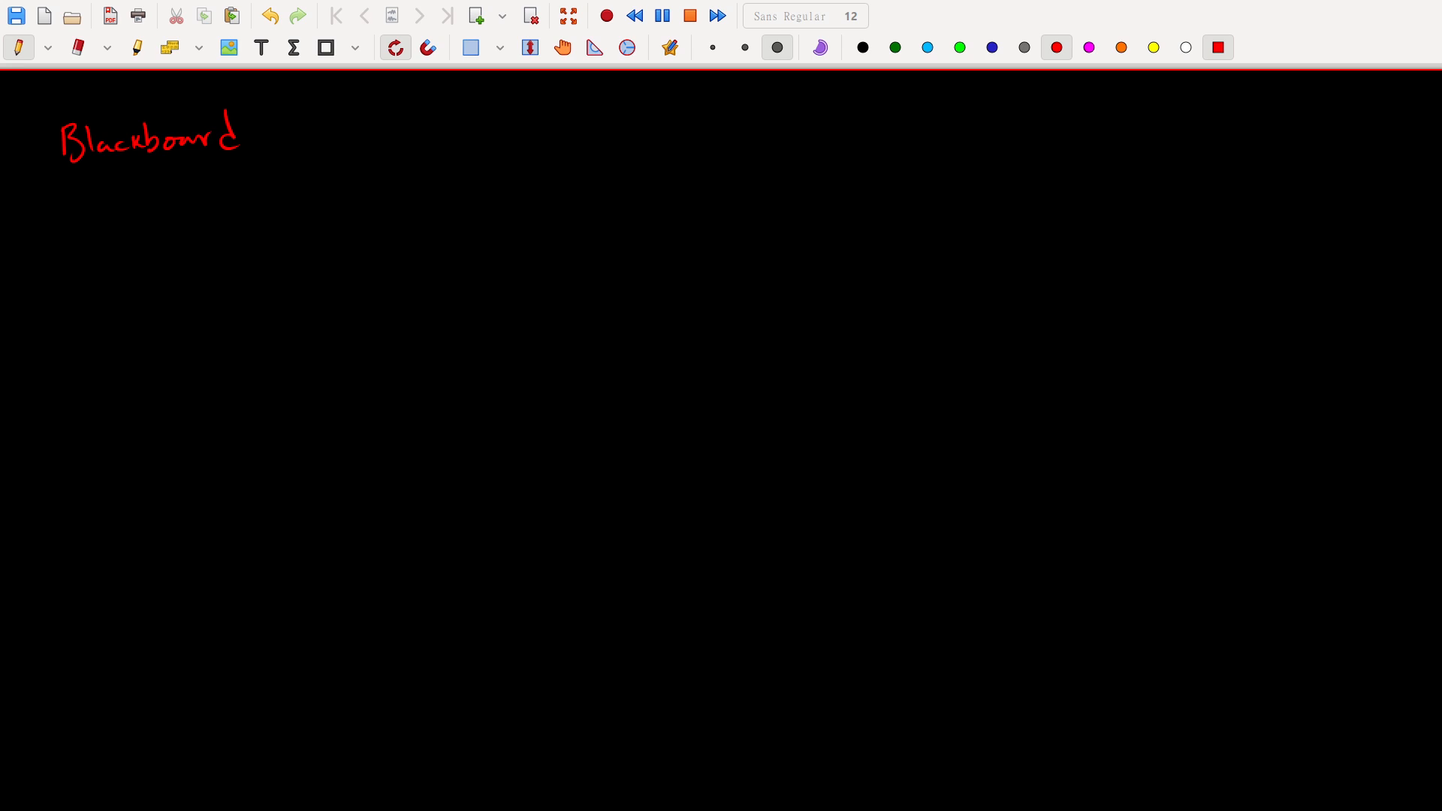
pyautogui.click(188, 671)
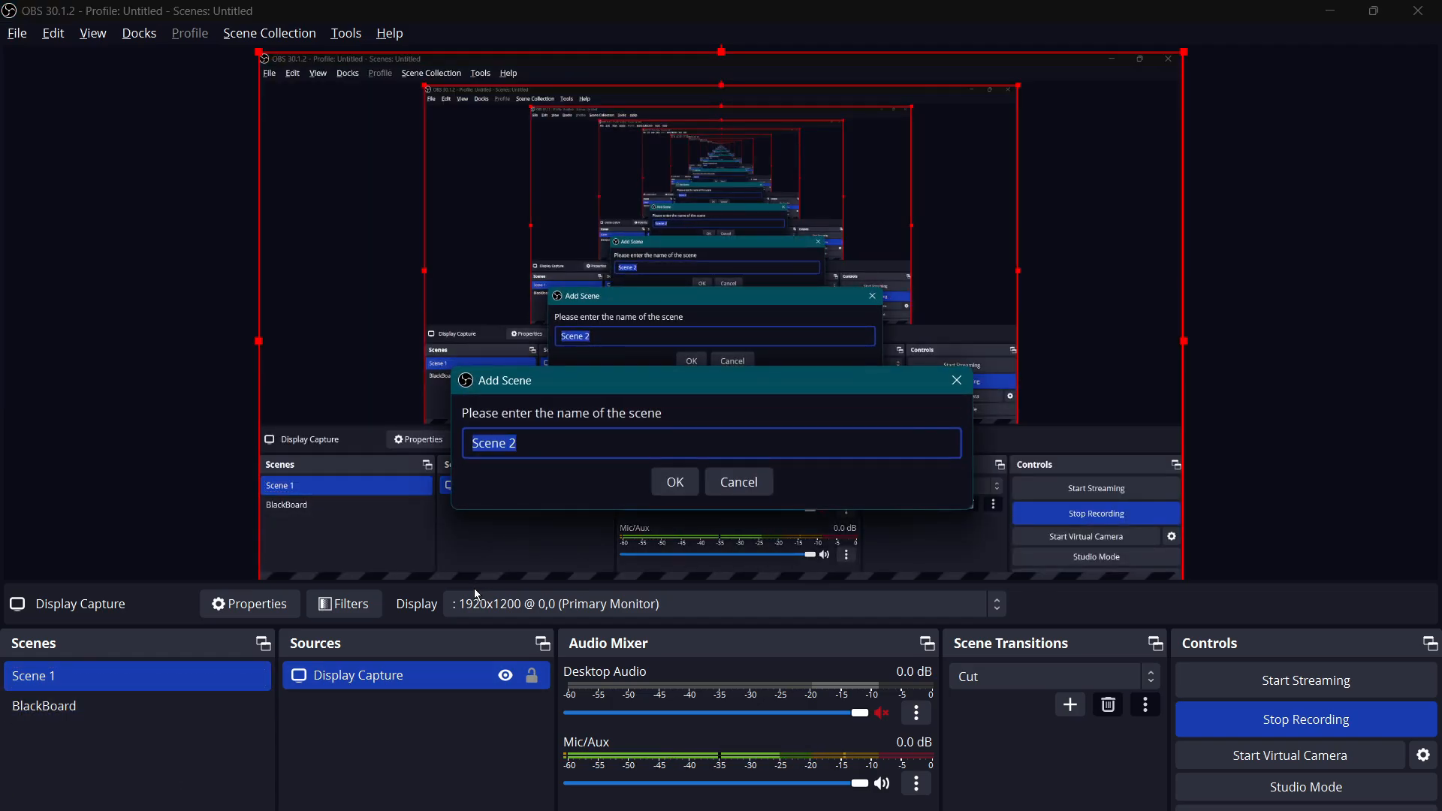
# Add another scene named TextBook.
pyautogui.write('Text')
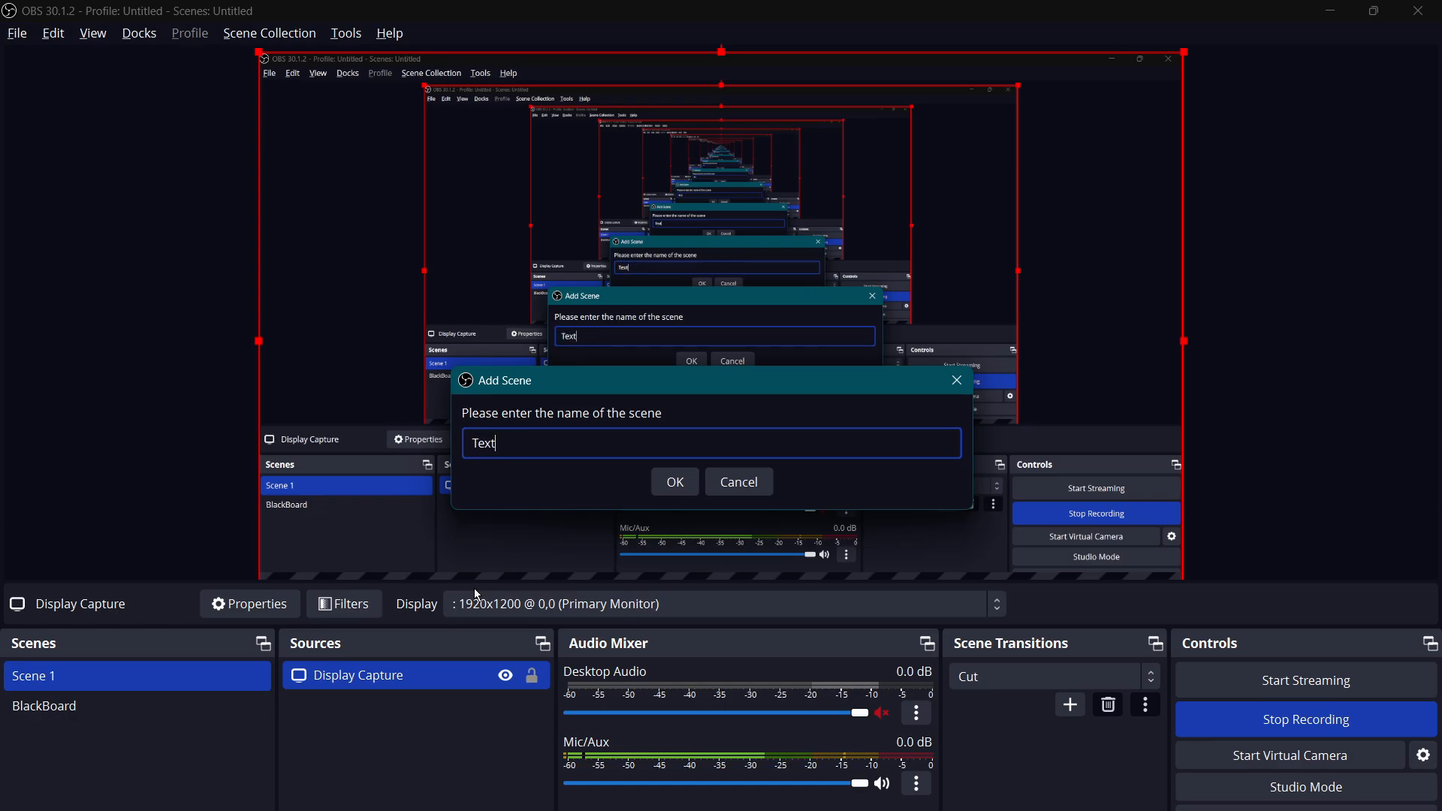
pyautogui.write('Bok')
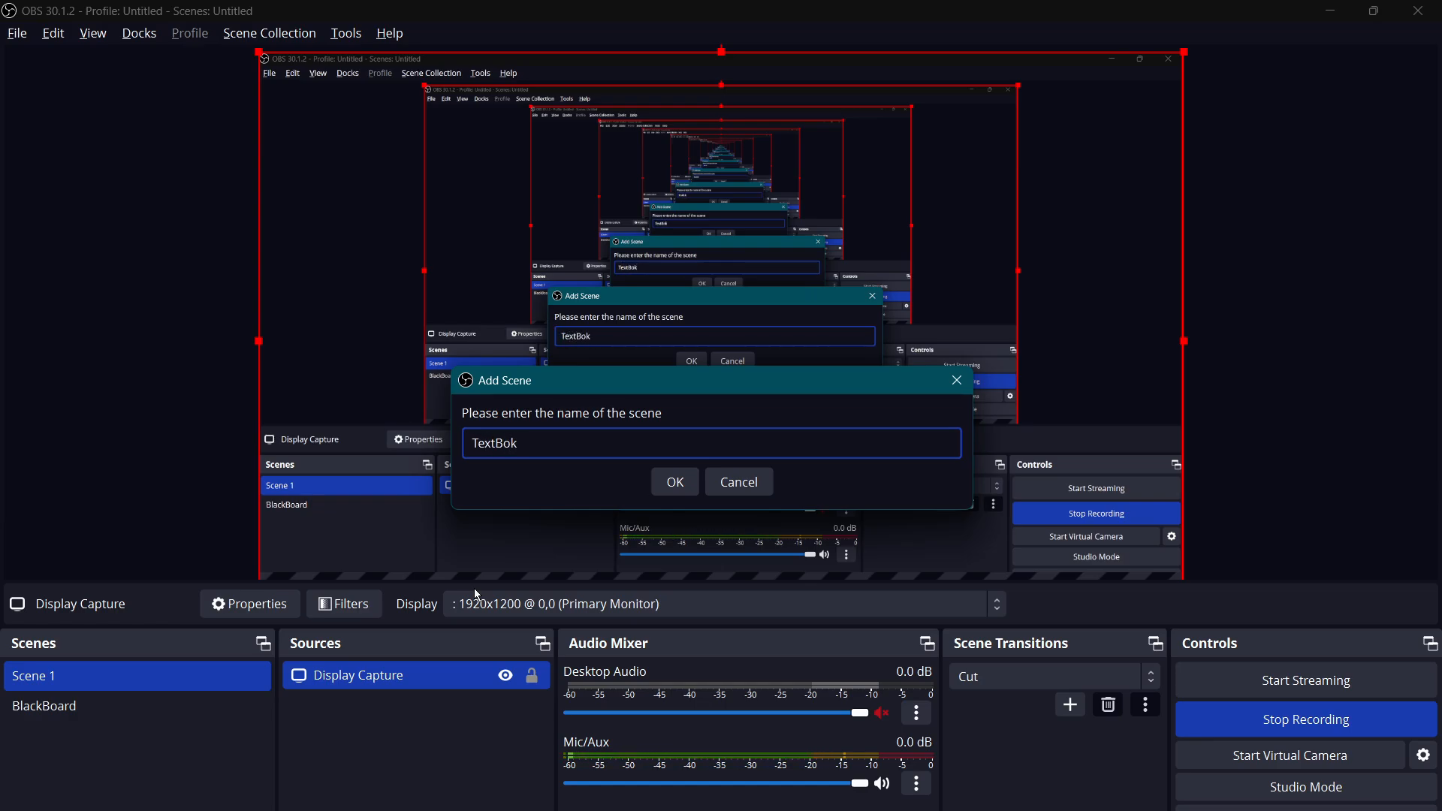
pyautogui.press('BackSpace')
pyautogui.write('ok')
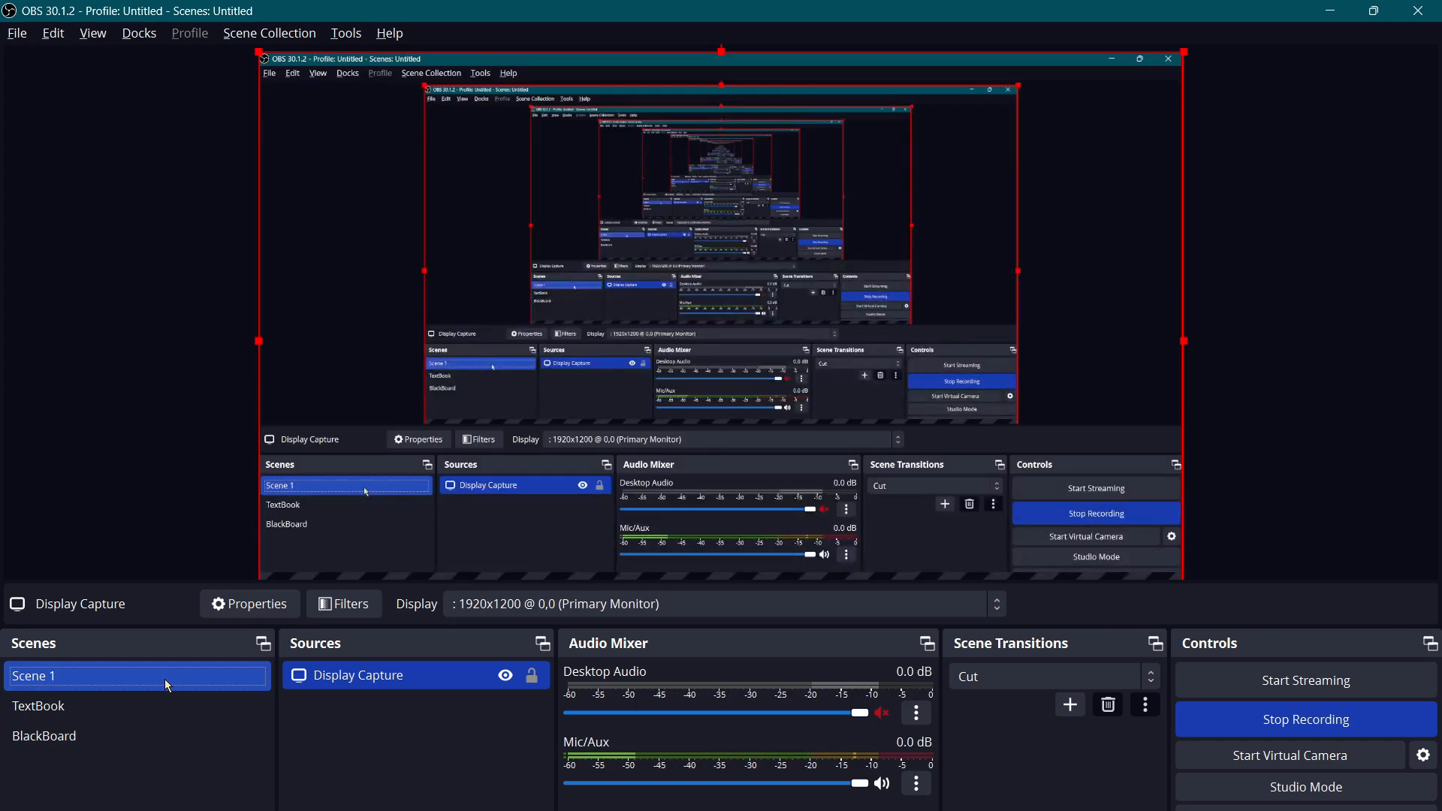
# Create an Advanced Scene Switcher macro named TextBook, enabling parallel running with other macros and disabling performing actions only on condition change.
pyautogui.click(346, 35)
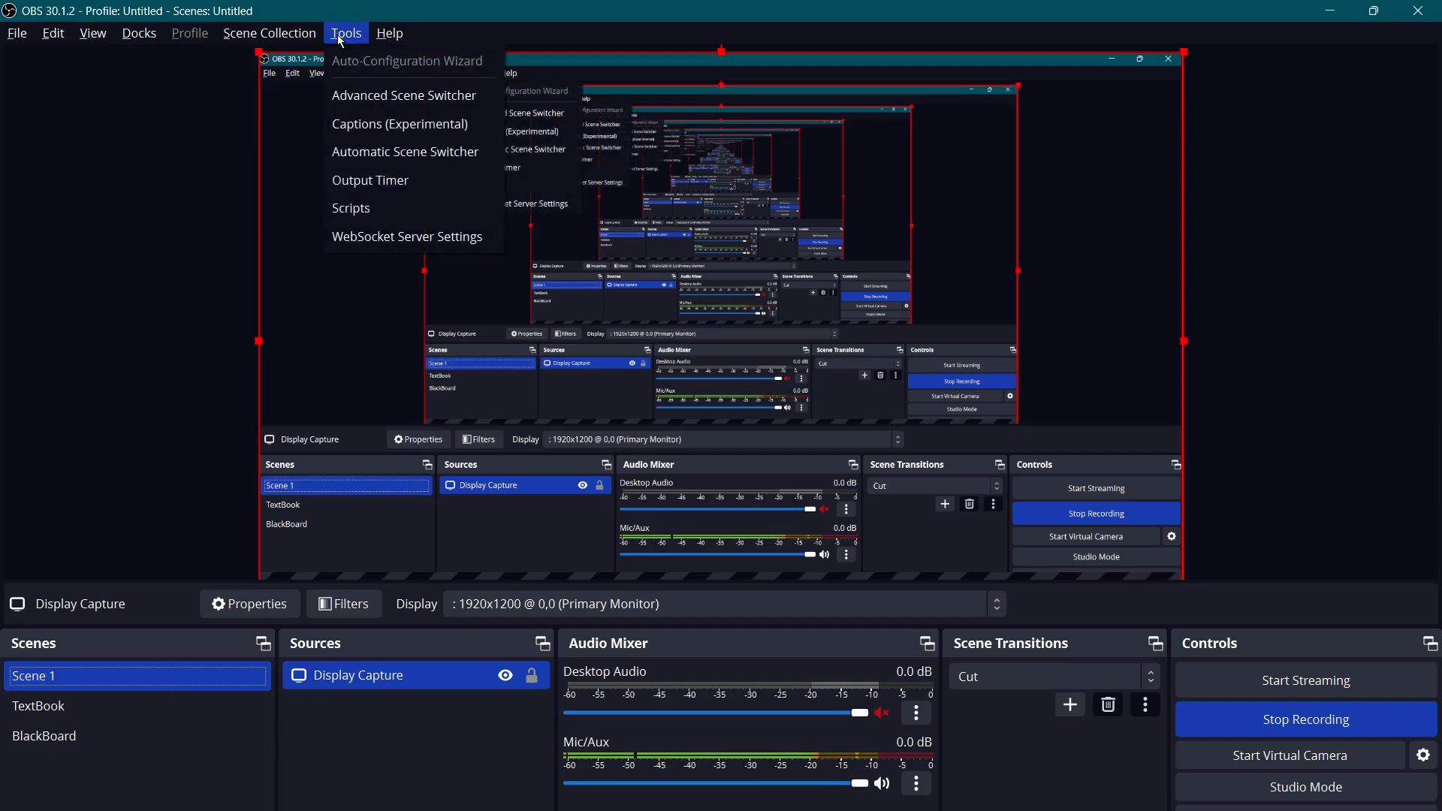
pyautogui.click(392, 96)
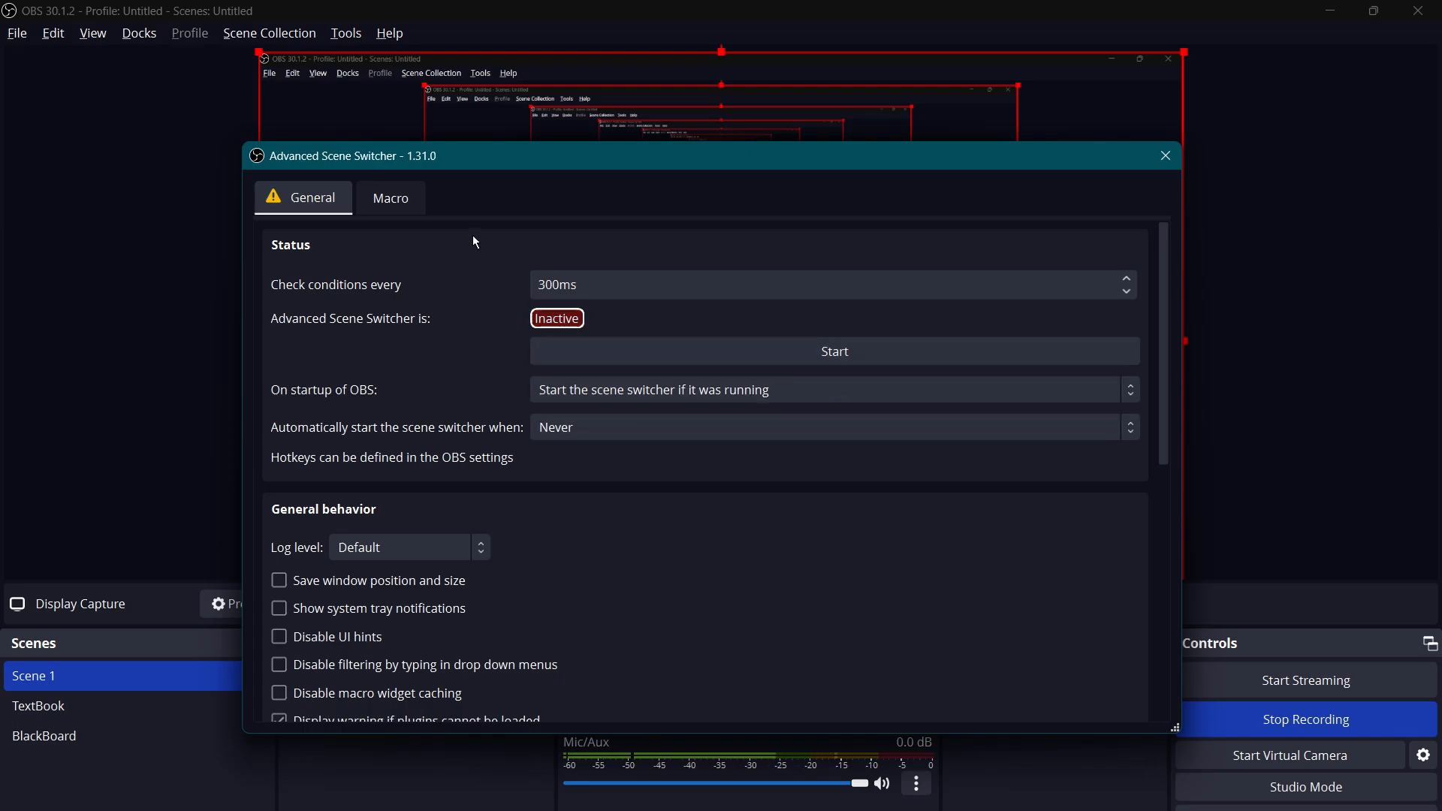
pyautogui.click(405, 208)
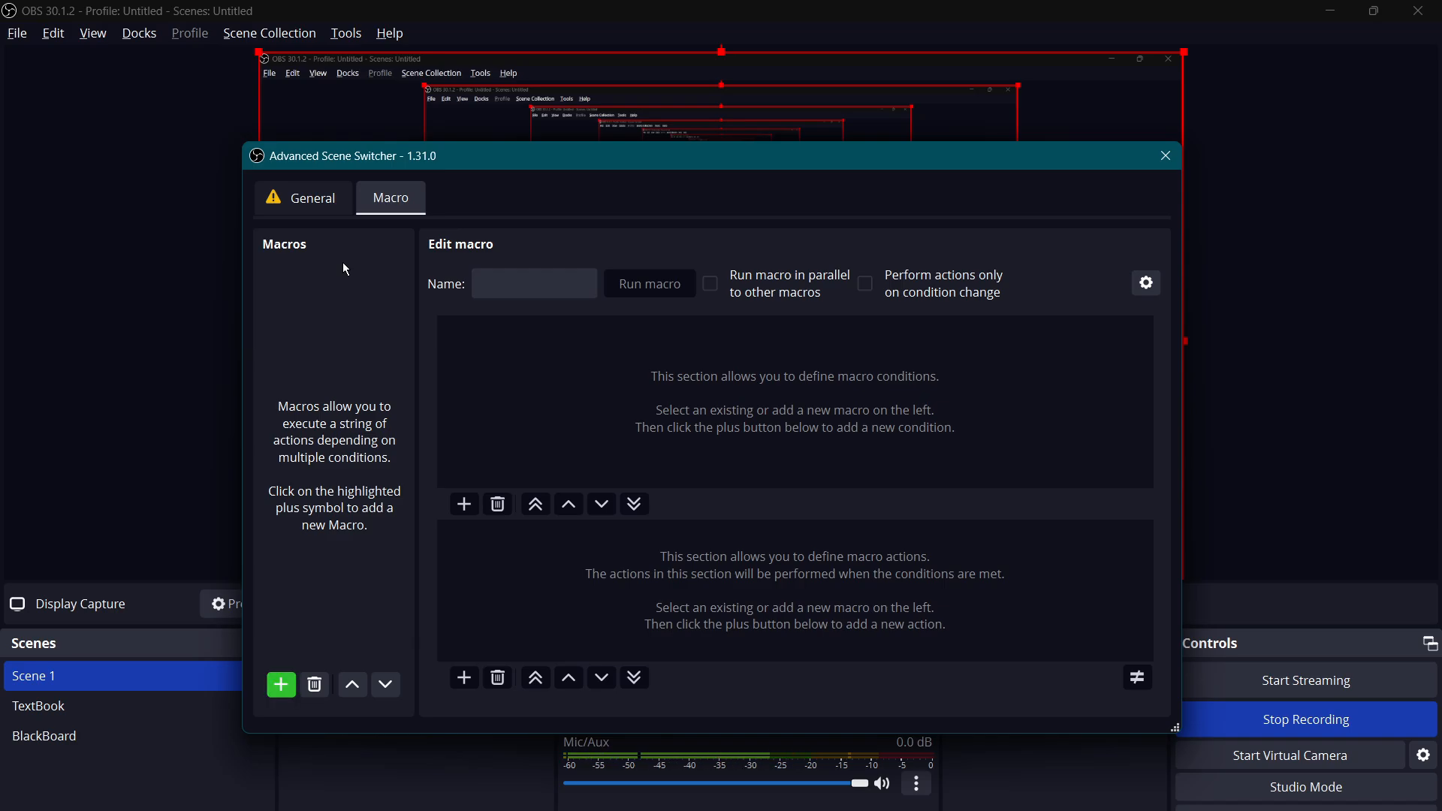
pyautogui.click(282, 686)
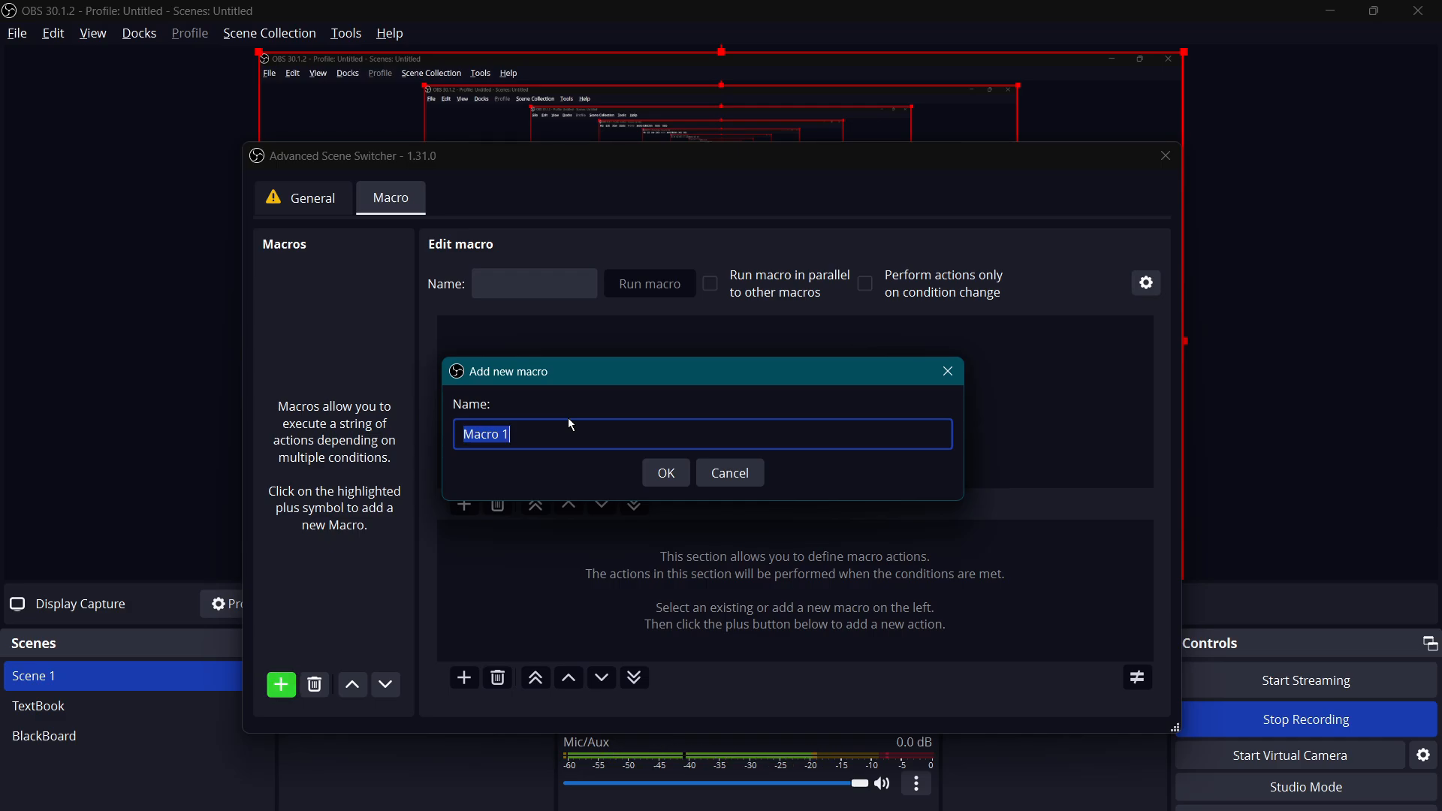
pyautogui.write('TextBook')
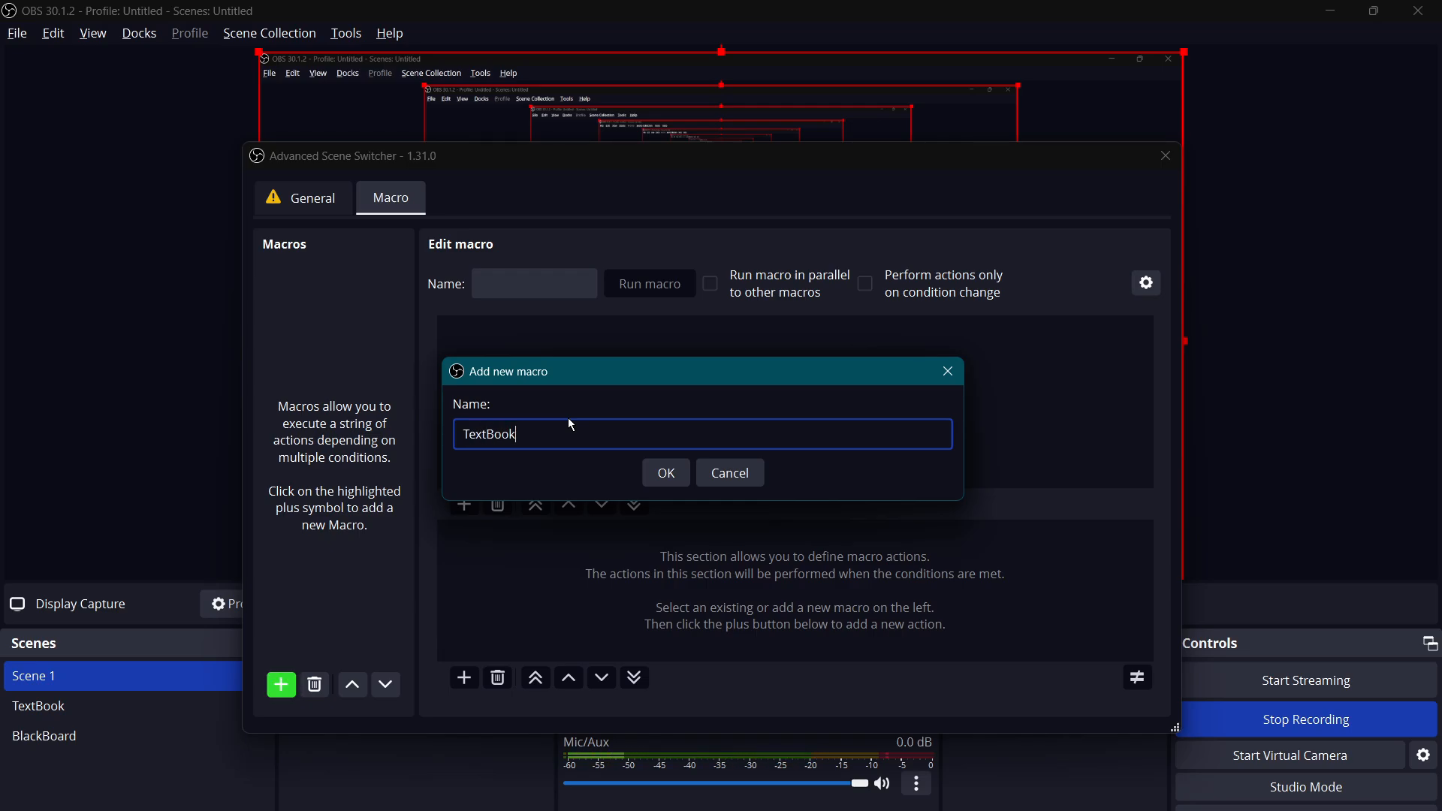
pyautogui.press('Return')
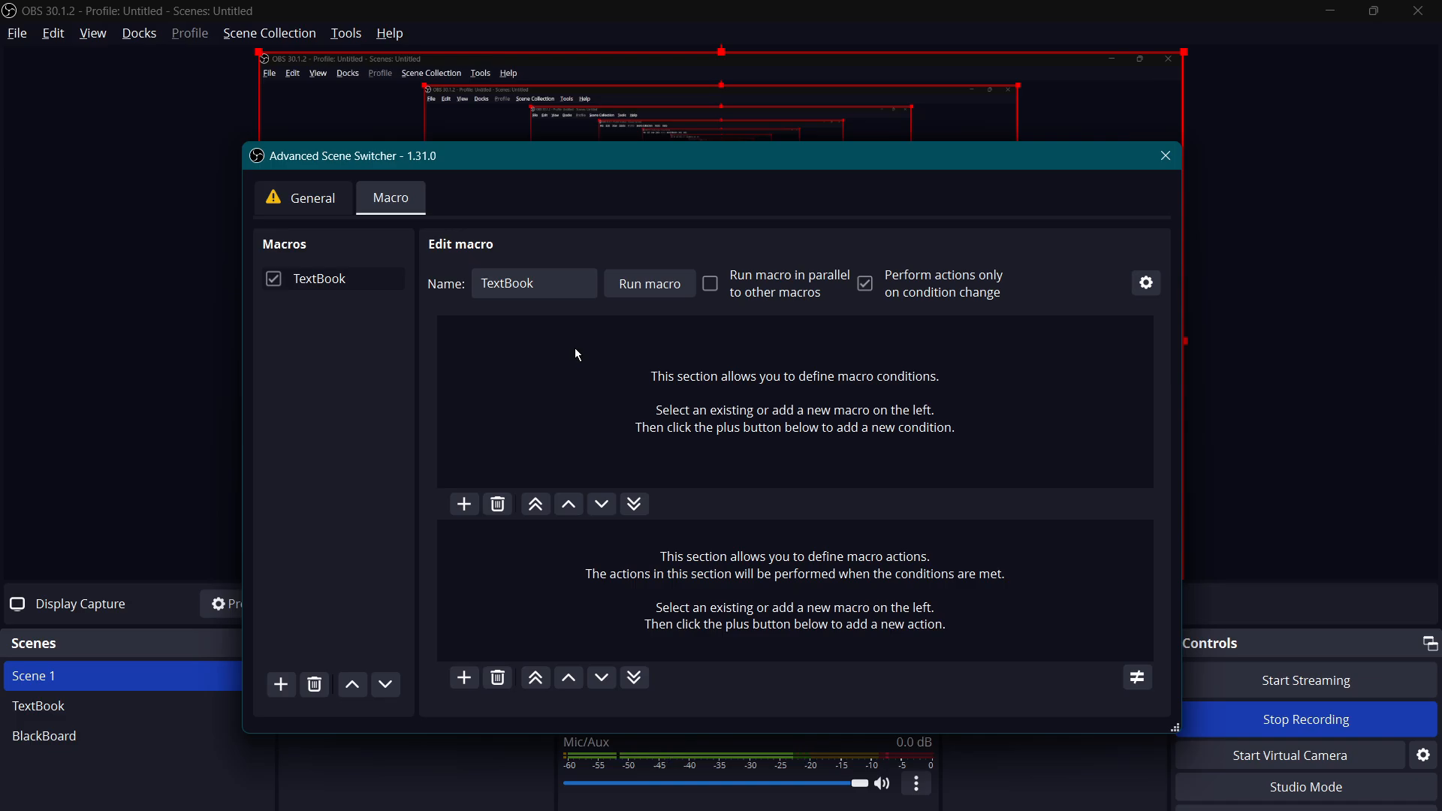
pyautogui.click(712, 289)
pyautogui.click(862, 290)
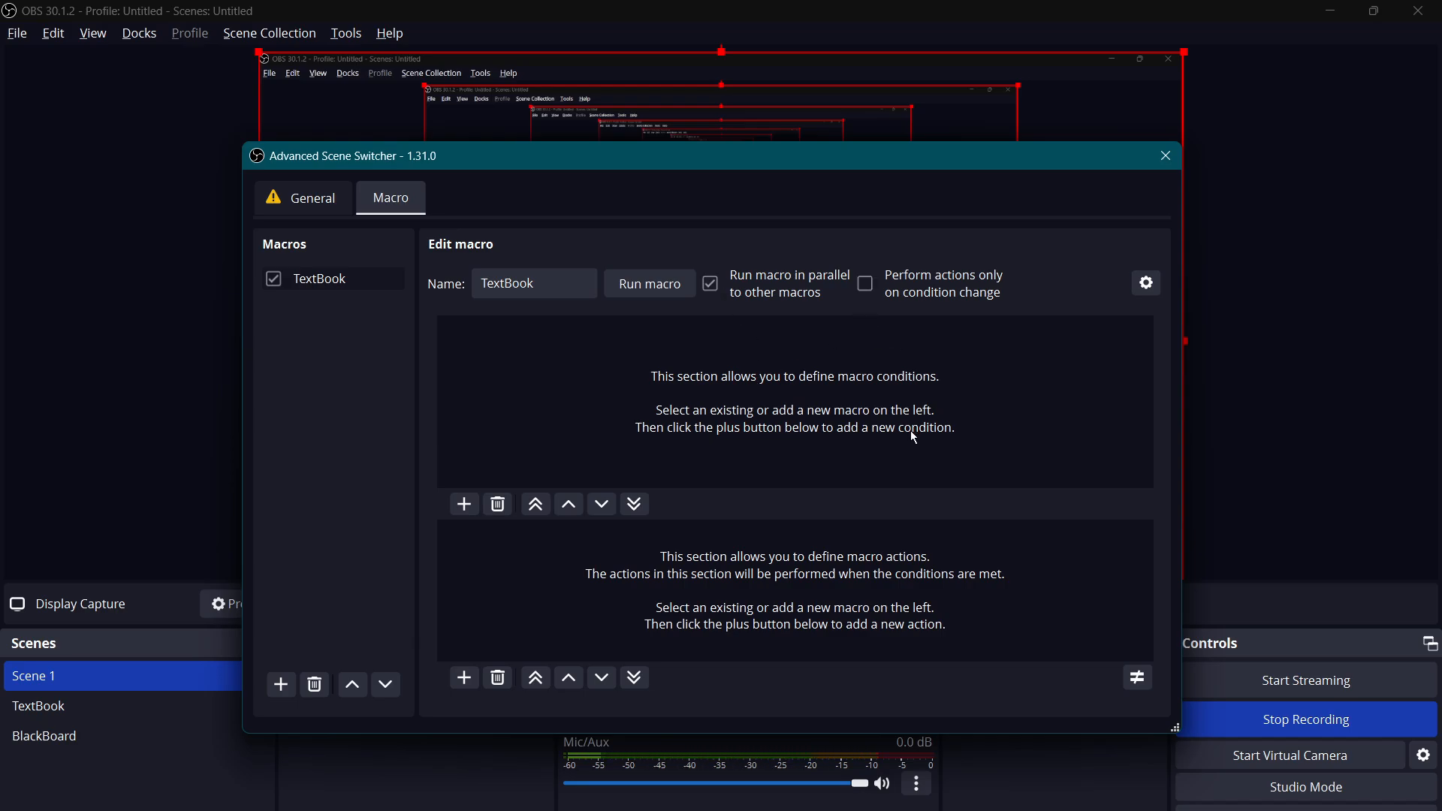
# Add an If condition of type Window to the TextBook macro.
pyautogui.click(466, 505)
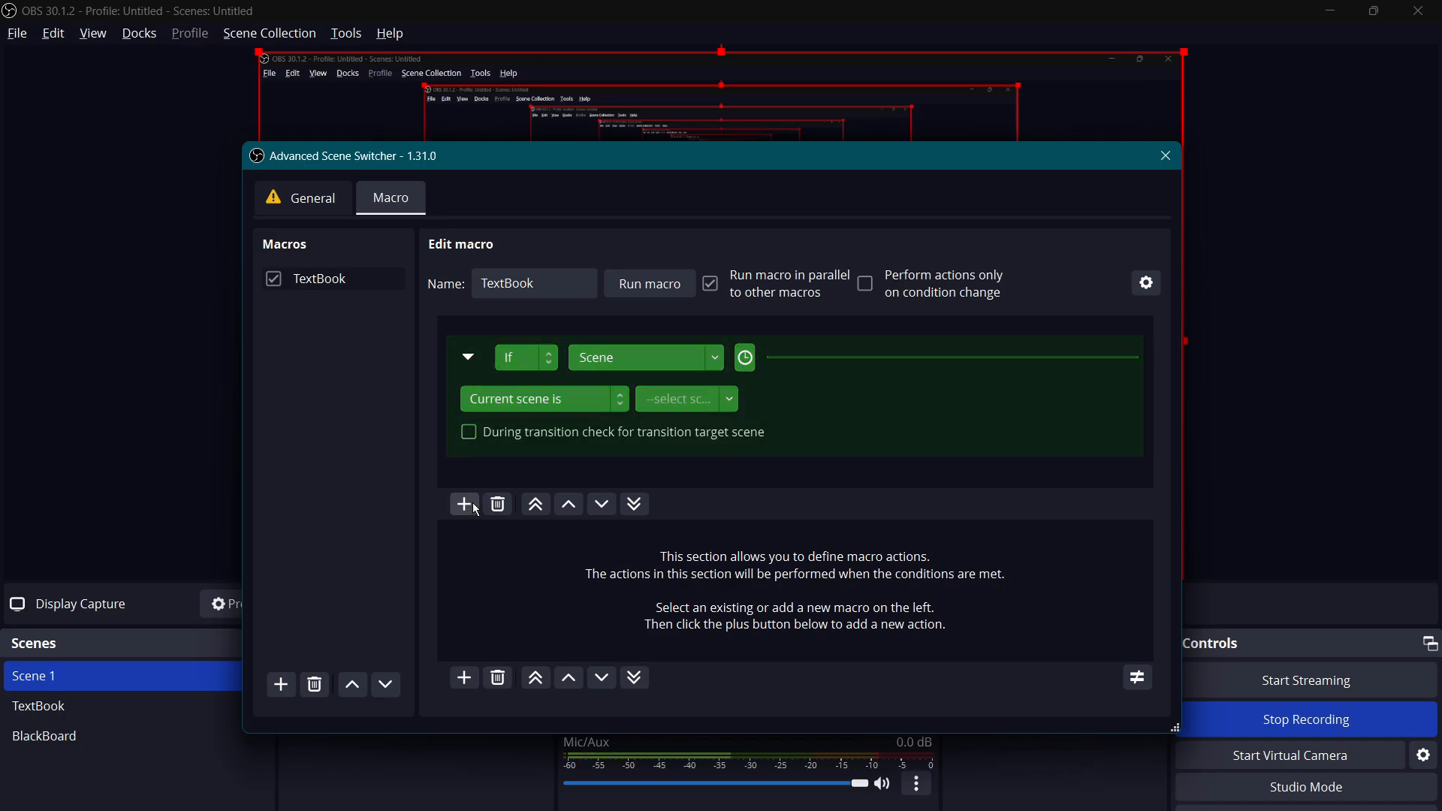
pyautogui.click(534, 369)
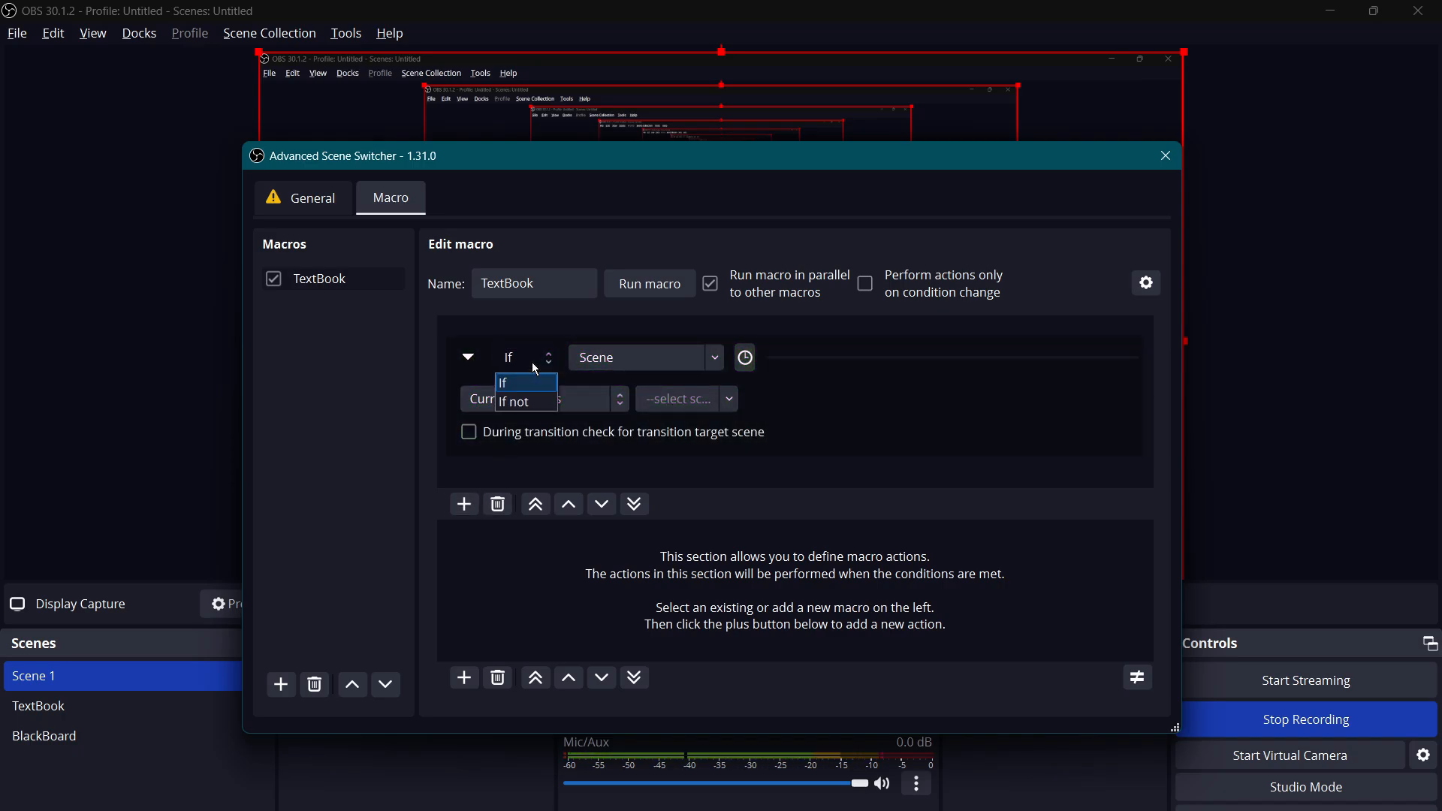
pyautogui.click(535, 369)
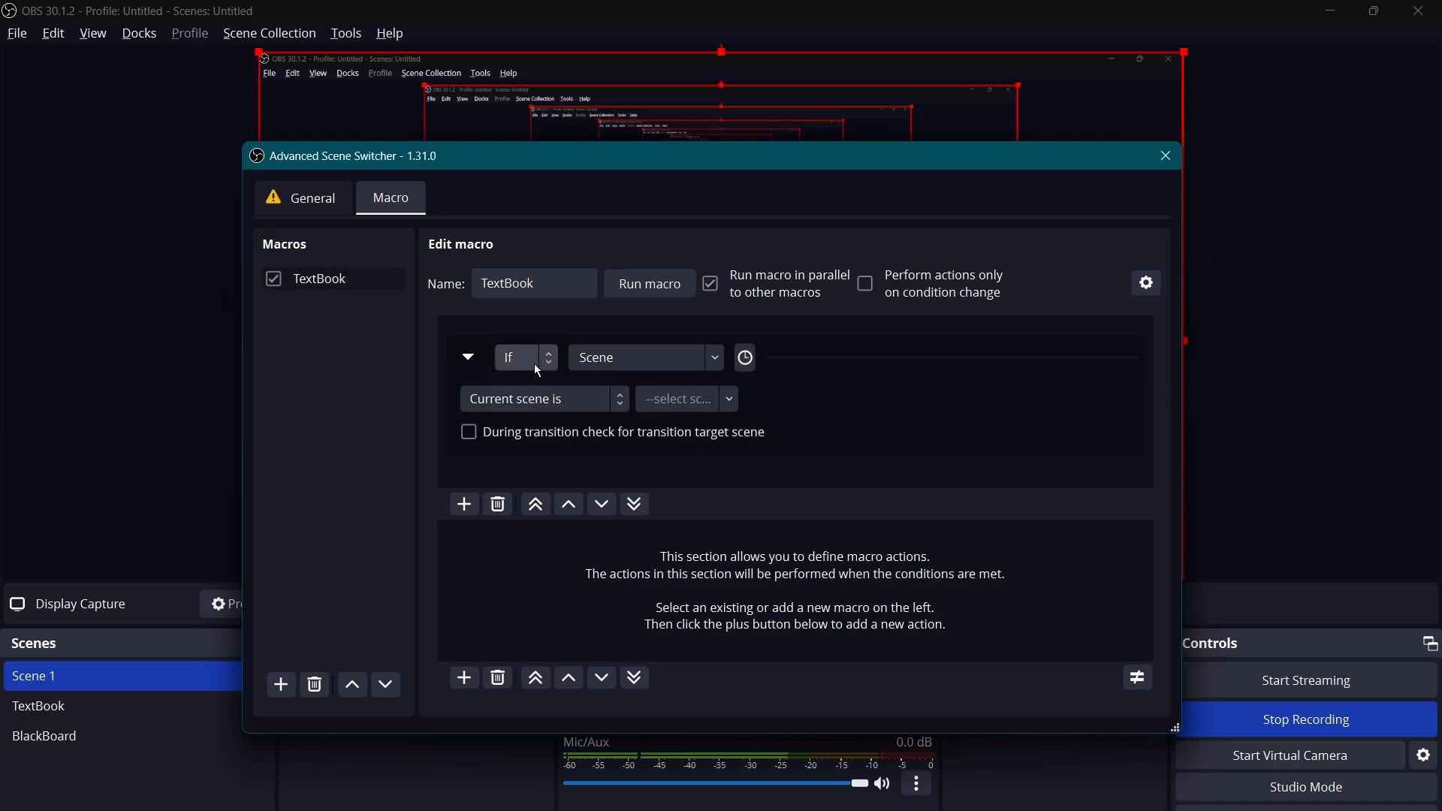
pyautogui.click(715, 363)
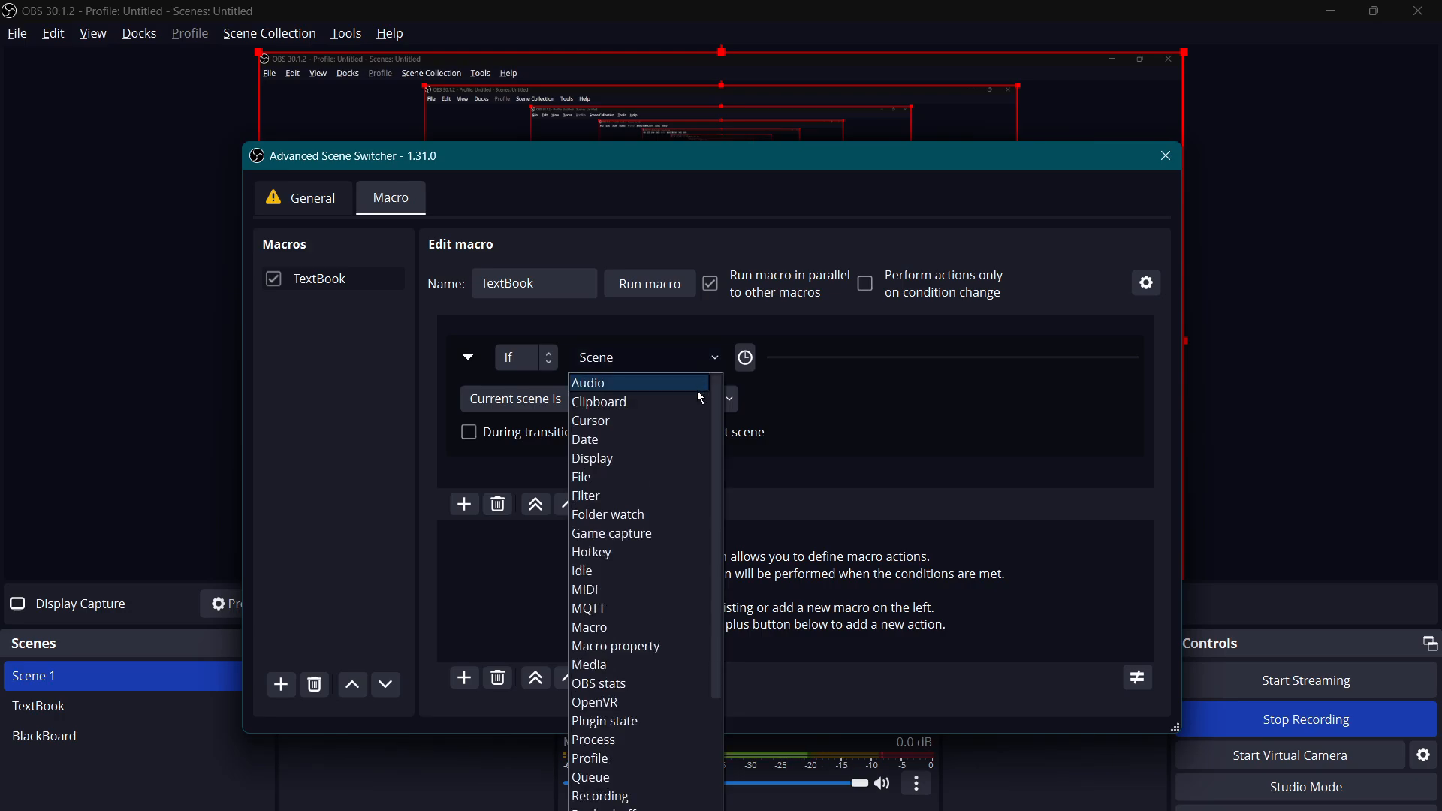
pyautogui.scroll(-2, 660, 422)
pyautogui.scroll(2, 663, 421)
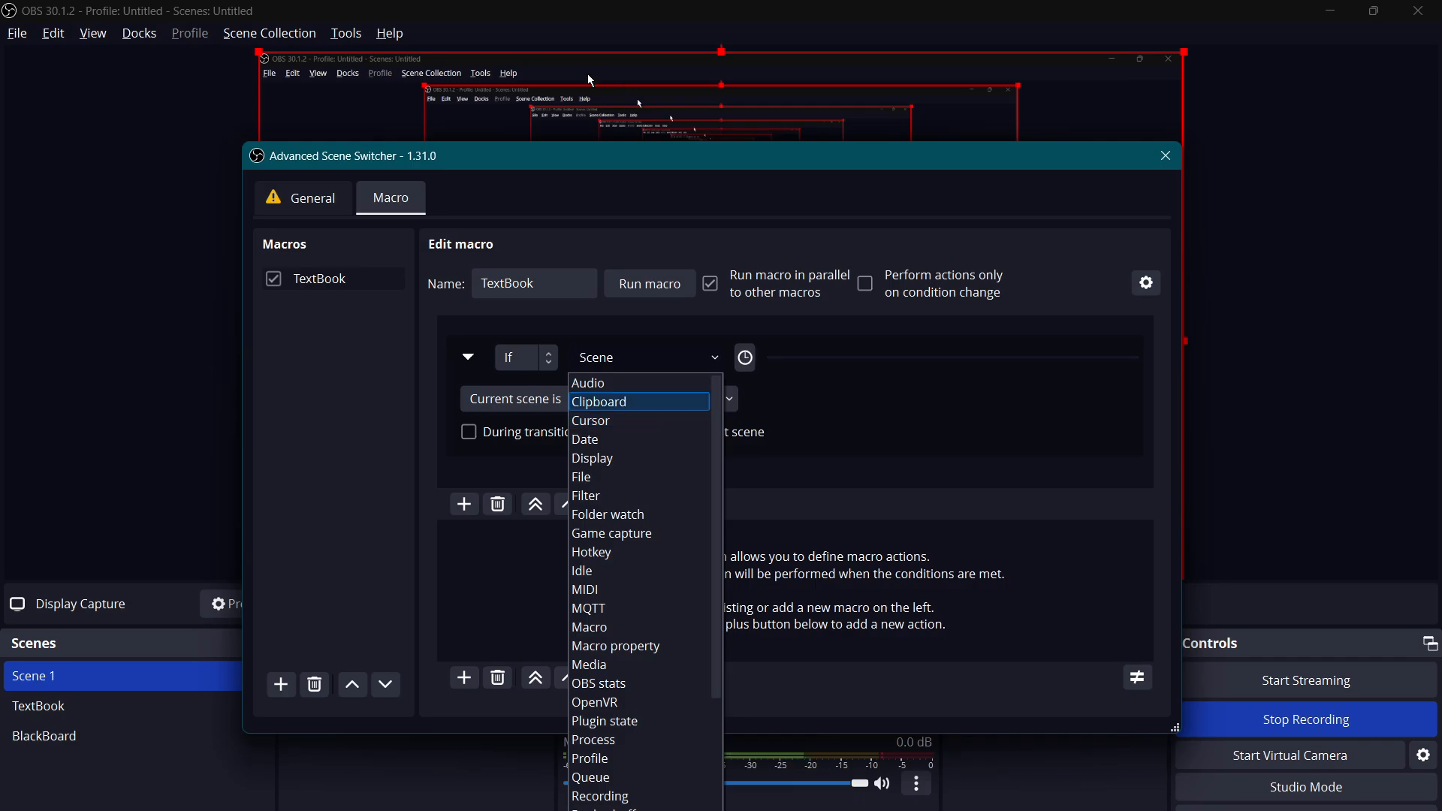
pyautogui.scroll(-6, 586, 398)
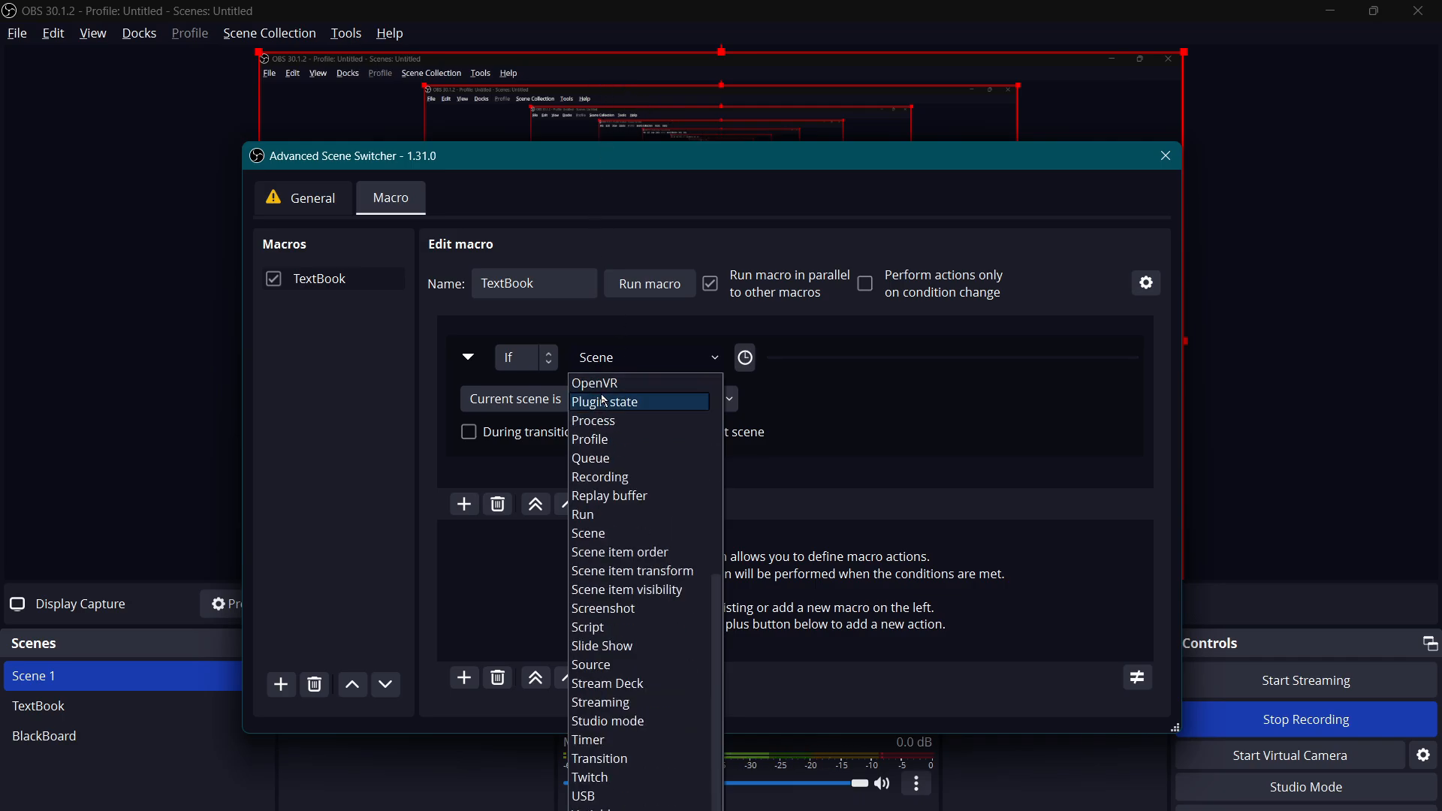
pyautogui.click(621, 810)
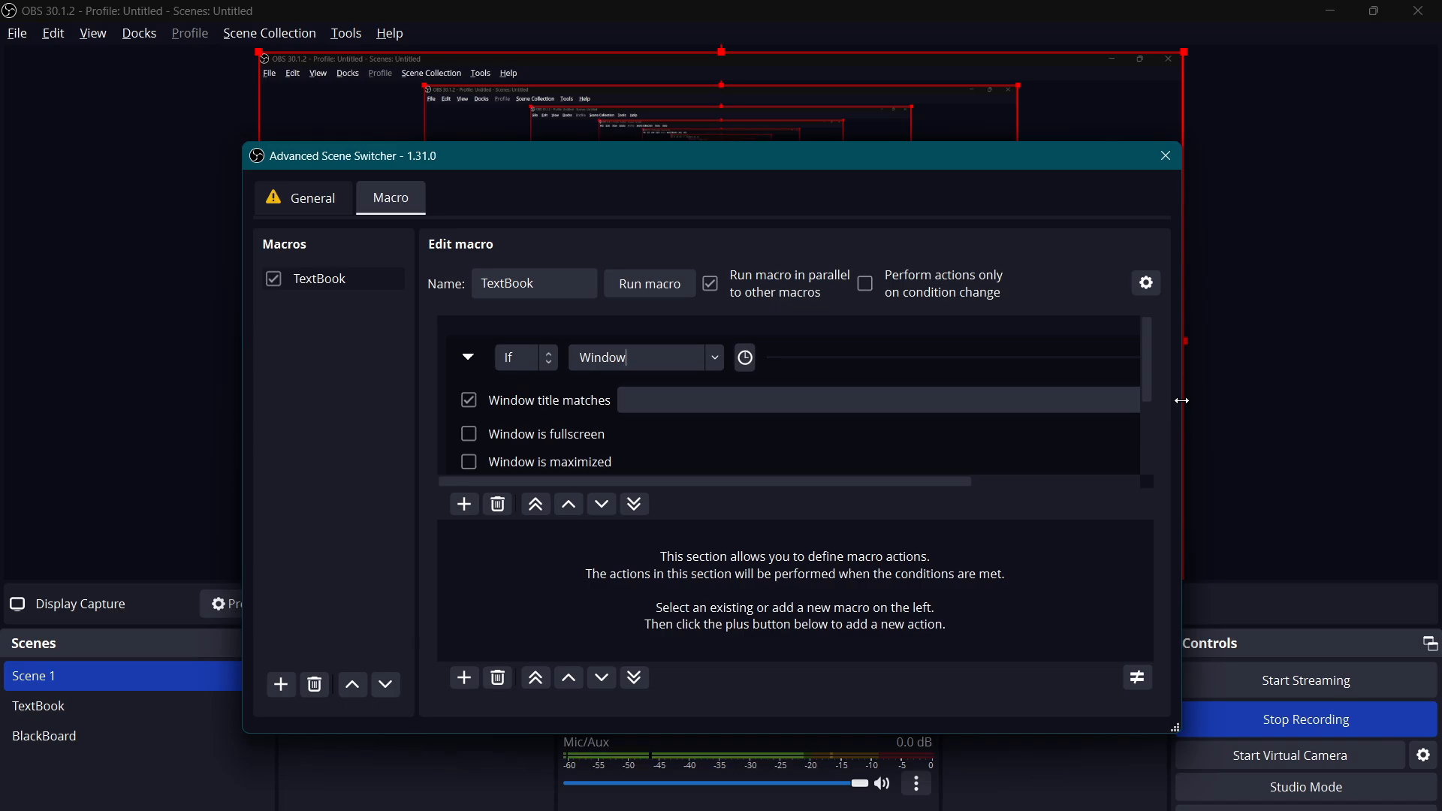
# Widen the Advanced Scene Switcher window, extend it upward, and review the options of the Window condition.
pyautogui.moveTo(1183, 401); pyautogui.dragTo(1344, 402)
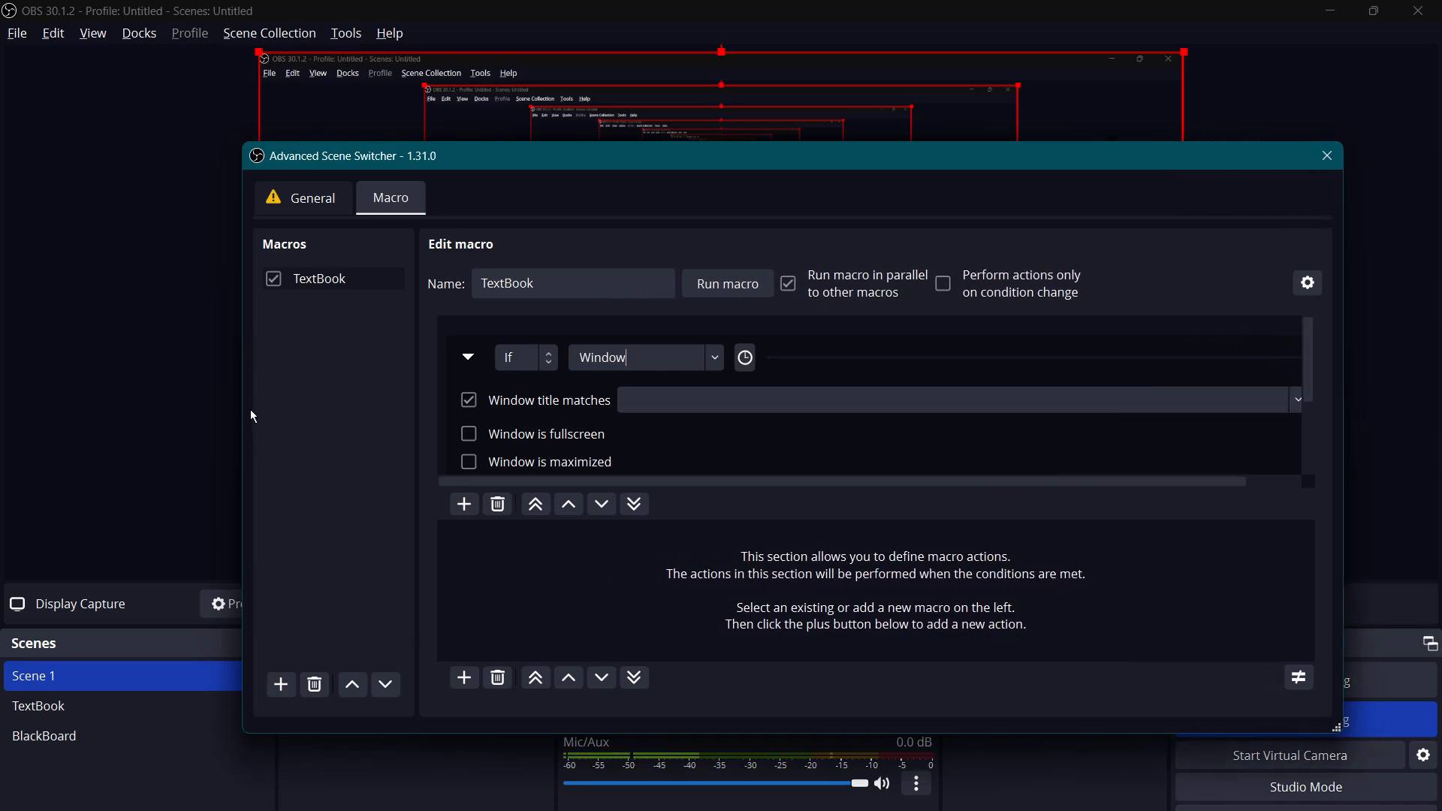
pyautogui.moveTo(241, 410); pyautogui.dragTo(155, 410)
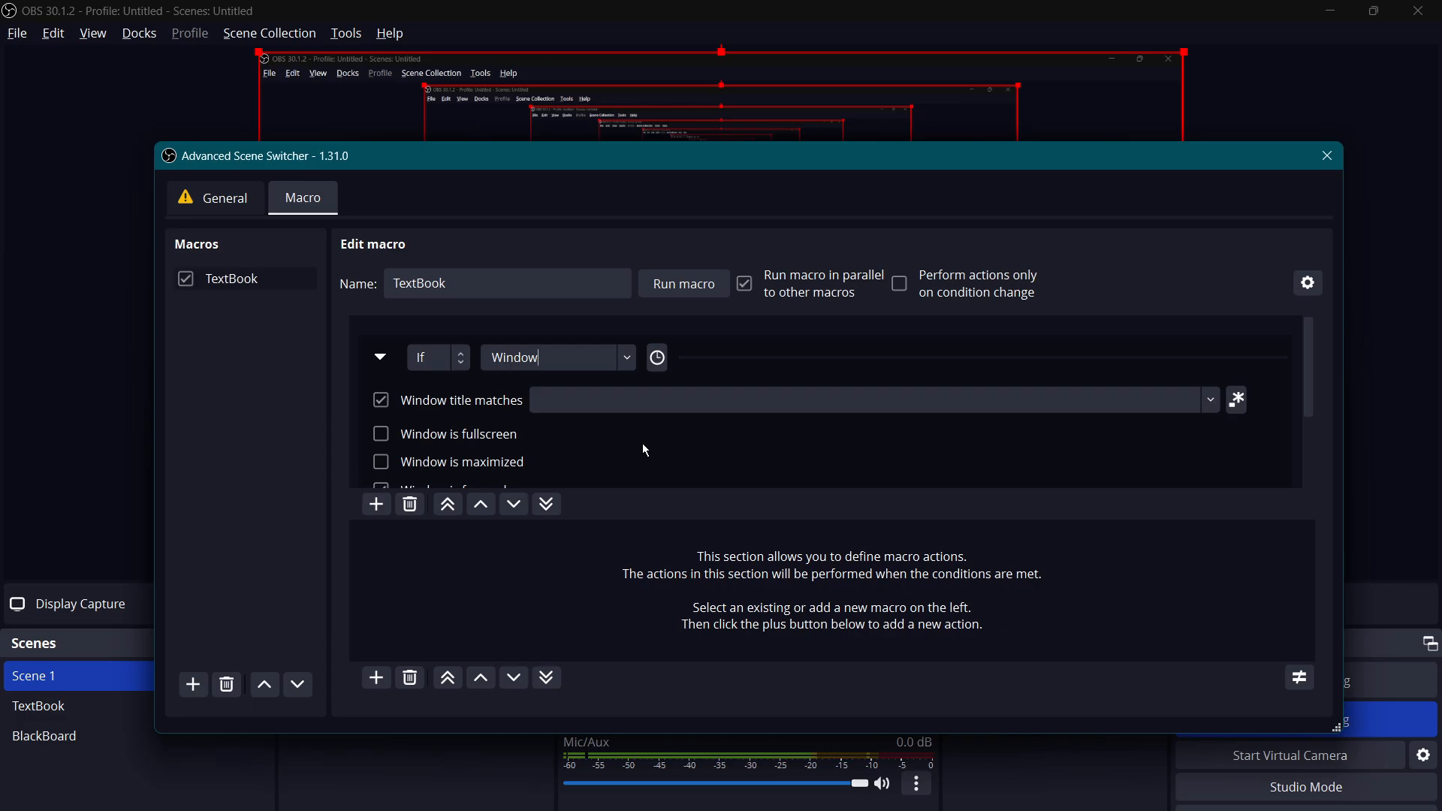
pyautogui.scroll(-1, 642, 442)
pyautogui.scroll(1, 642, 450)
pyautogui.moveTo(709, 143); pyautogui.dragTo(709, 45)
pyautogui.scroll(-1, 418, 337)
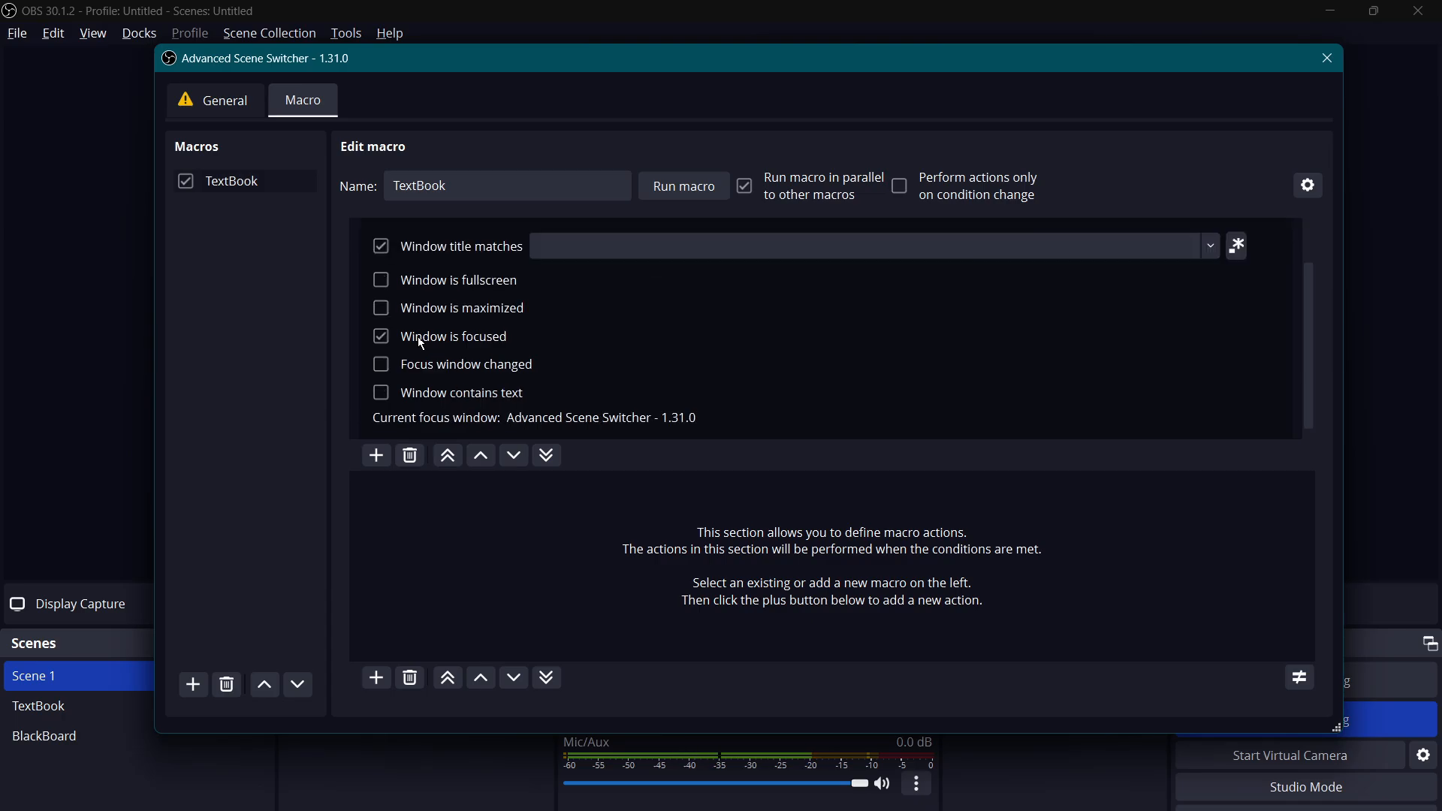
pyautogui.scroll(1, 418, 337)
pyautogui.scroll(-1, 418, 336)
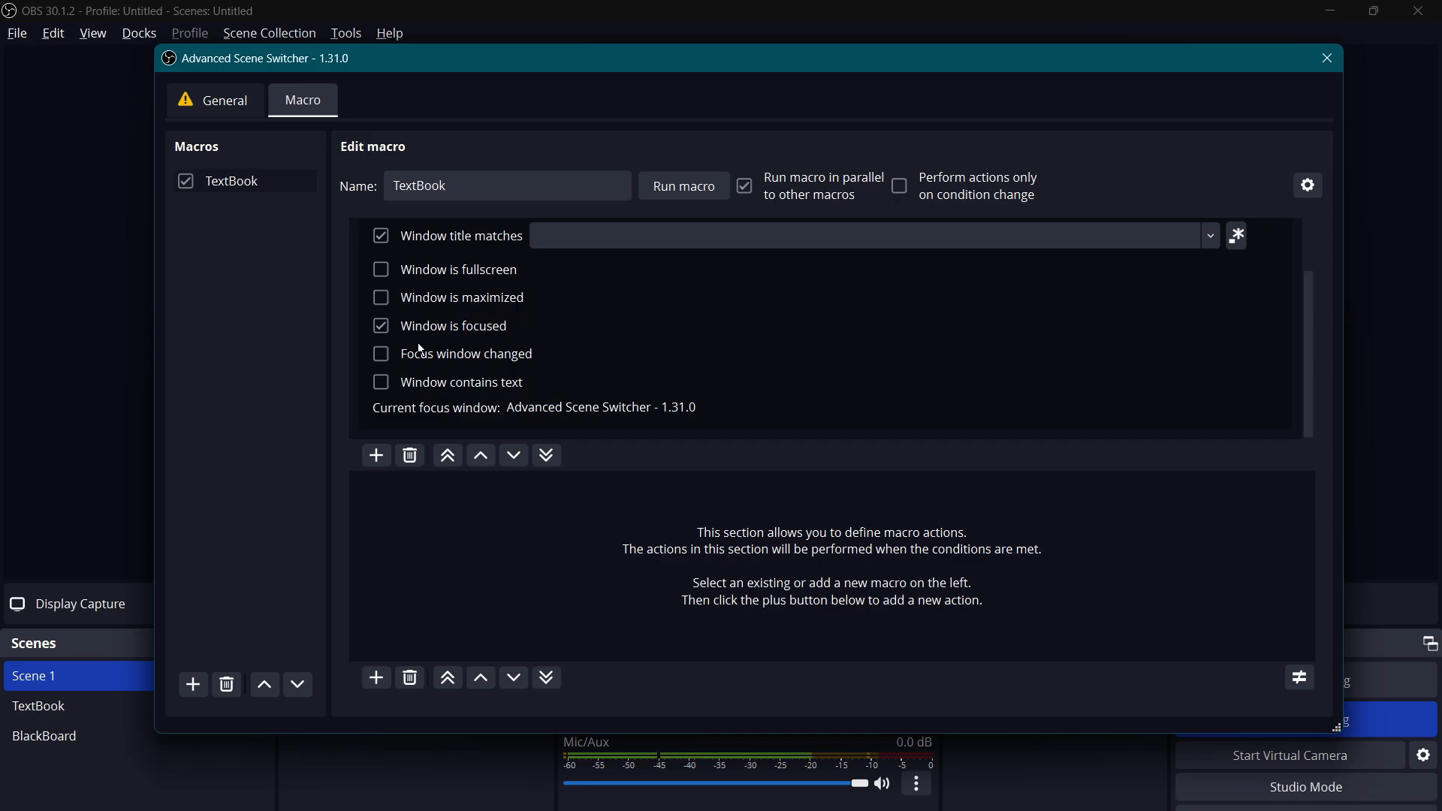
pyautogui.scroll(2, 564, 372)
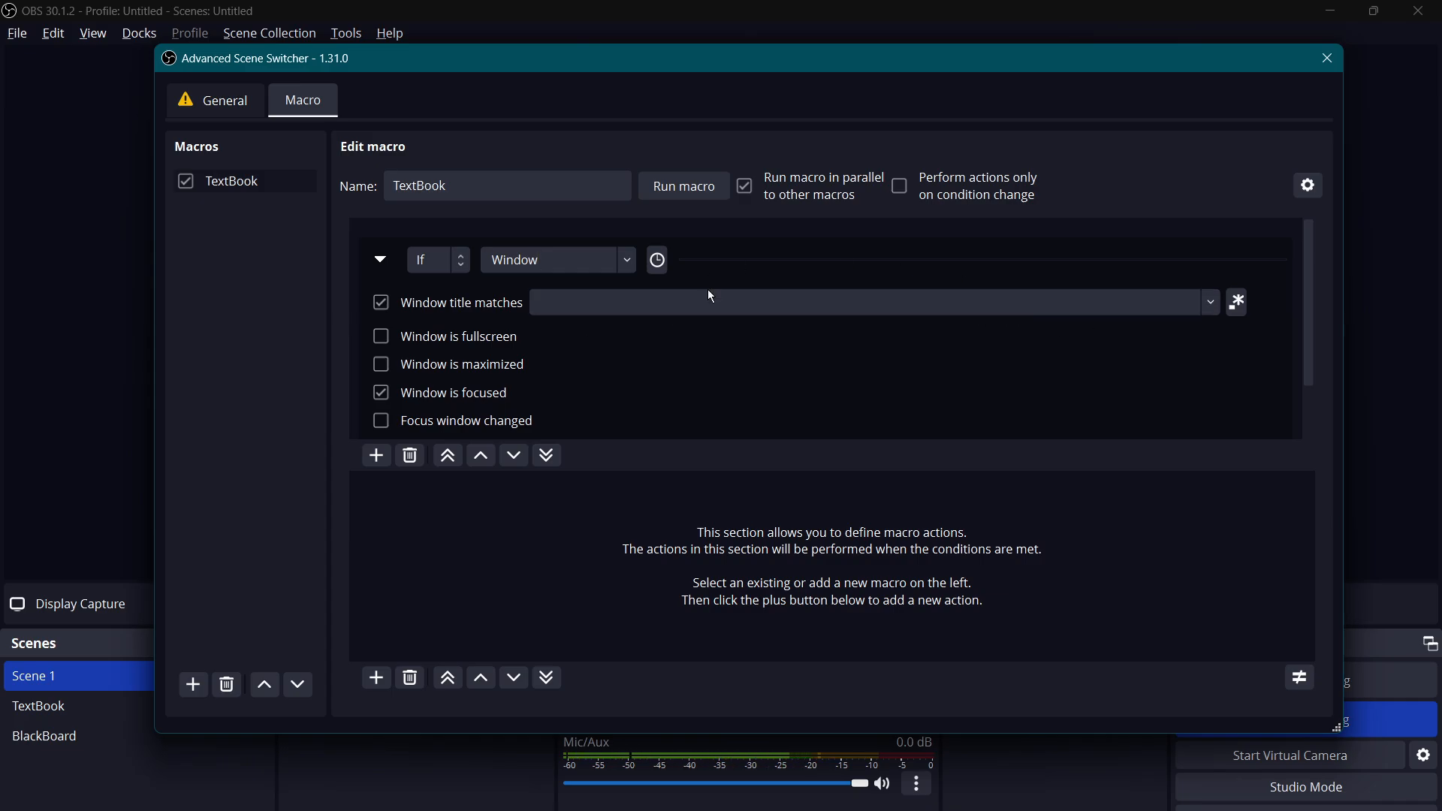
# Enable regular expressions for the window title match, allowing partial matches and case-insensitive matching.
pyautogui.click(682, 304)
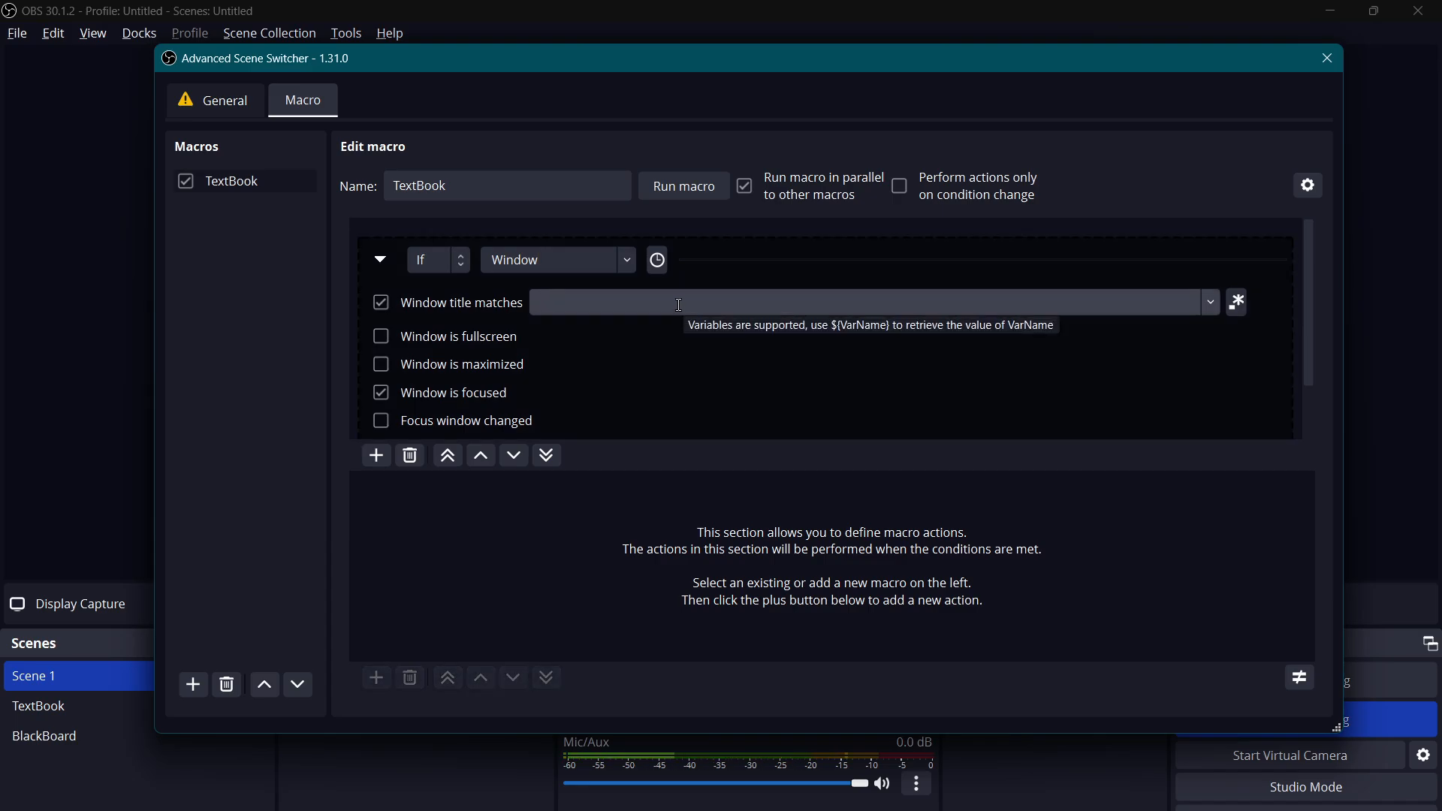
pyautogui.click(1237, 304)
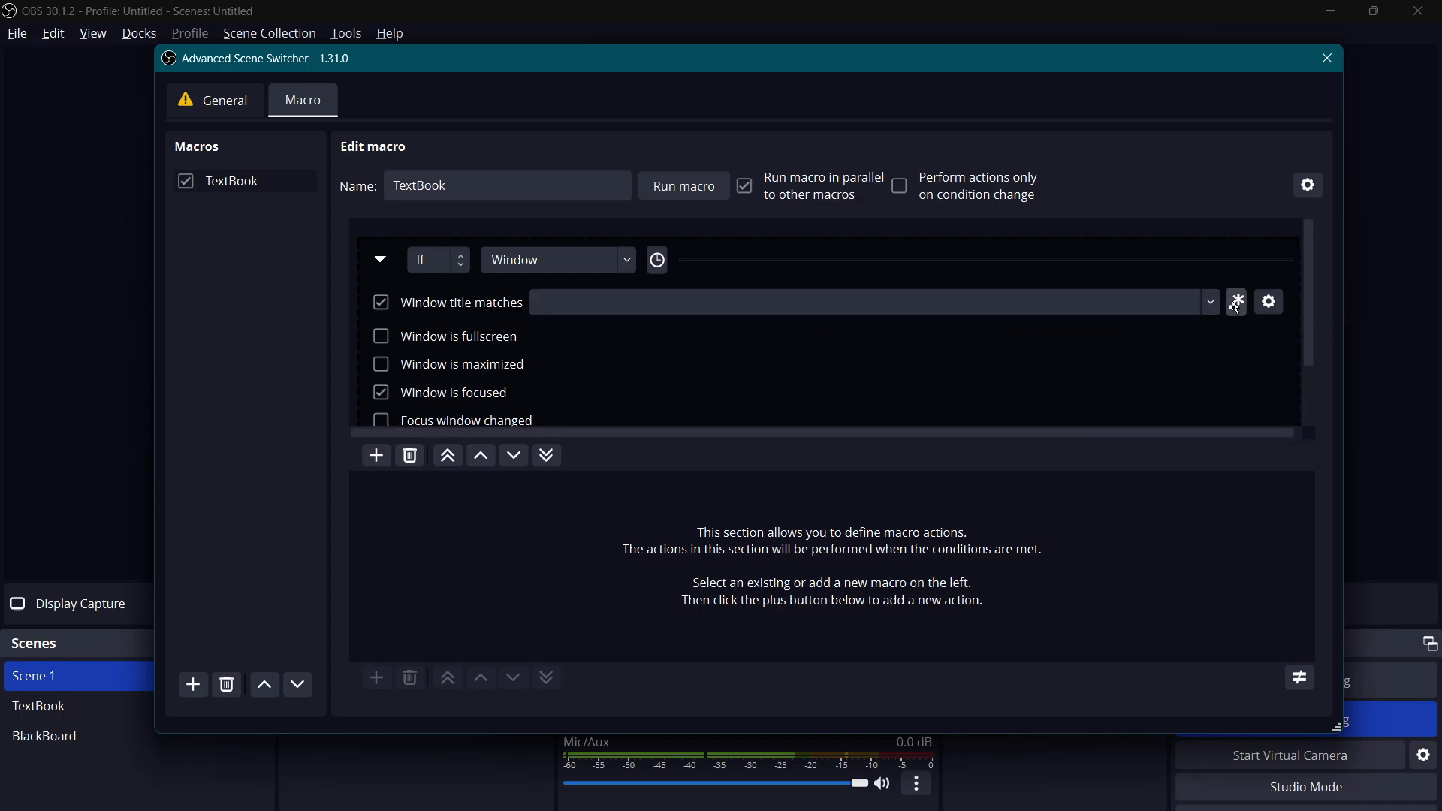
pyautogui.click(1263, 306)
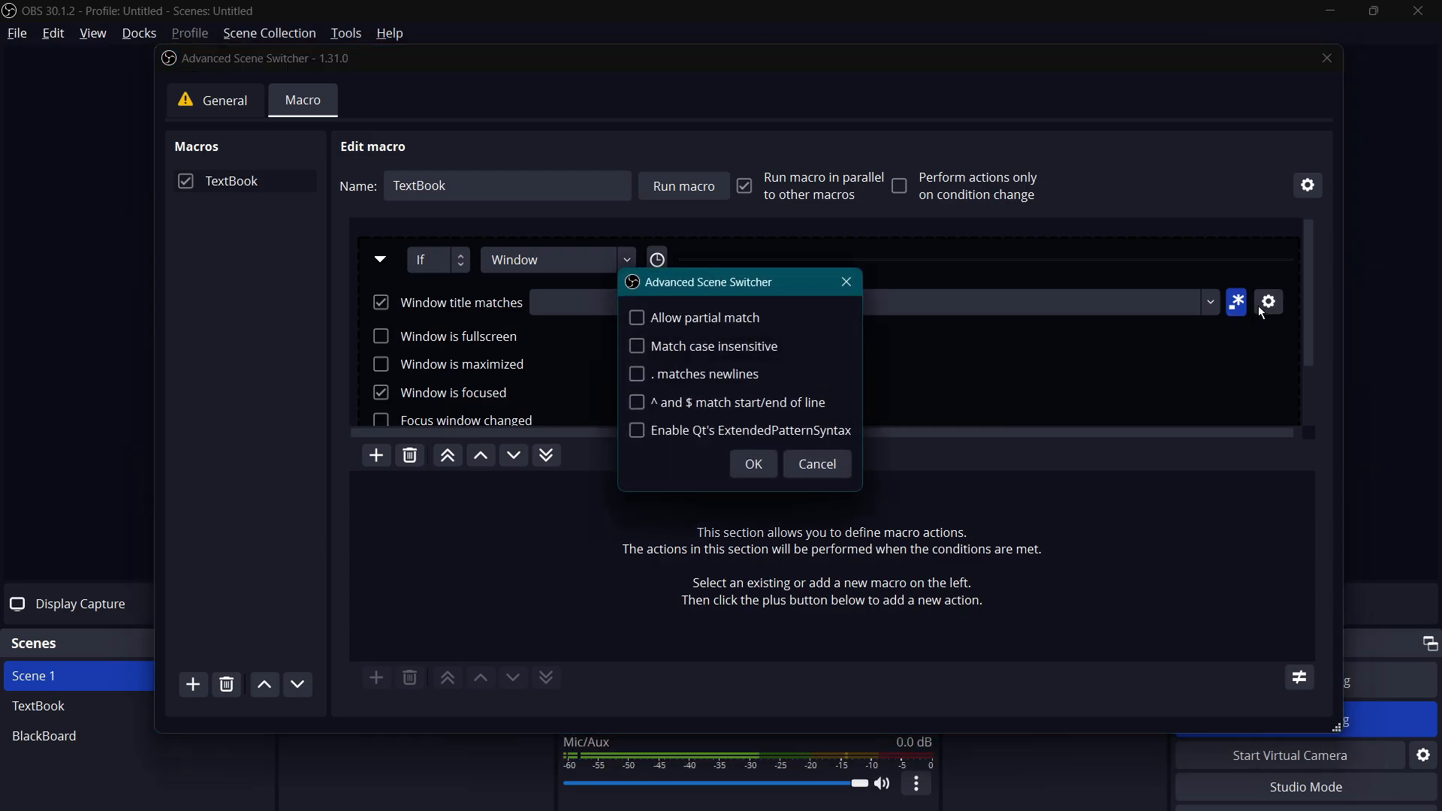
pyautogui.click(640, 319)
pyautogui.click(640, 348)
pyautogui.click(753, 466)
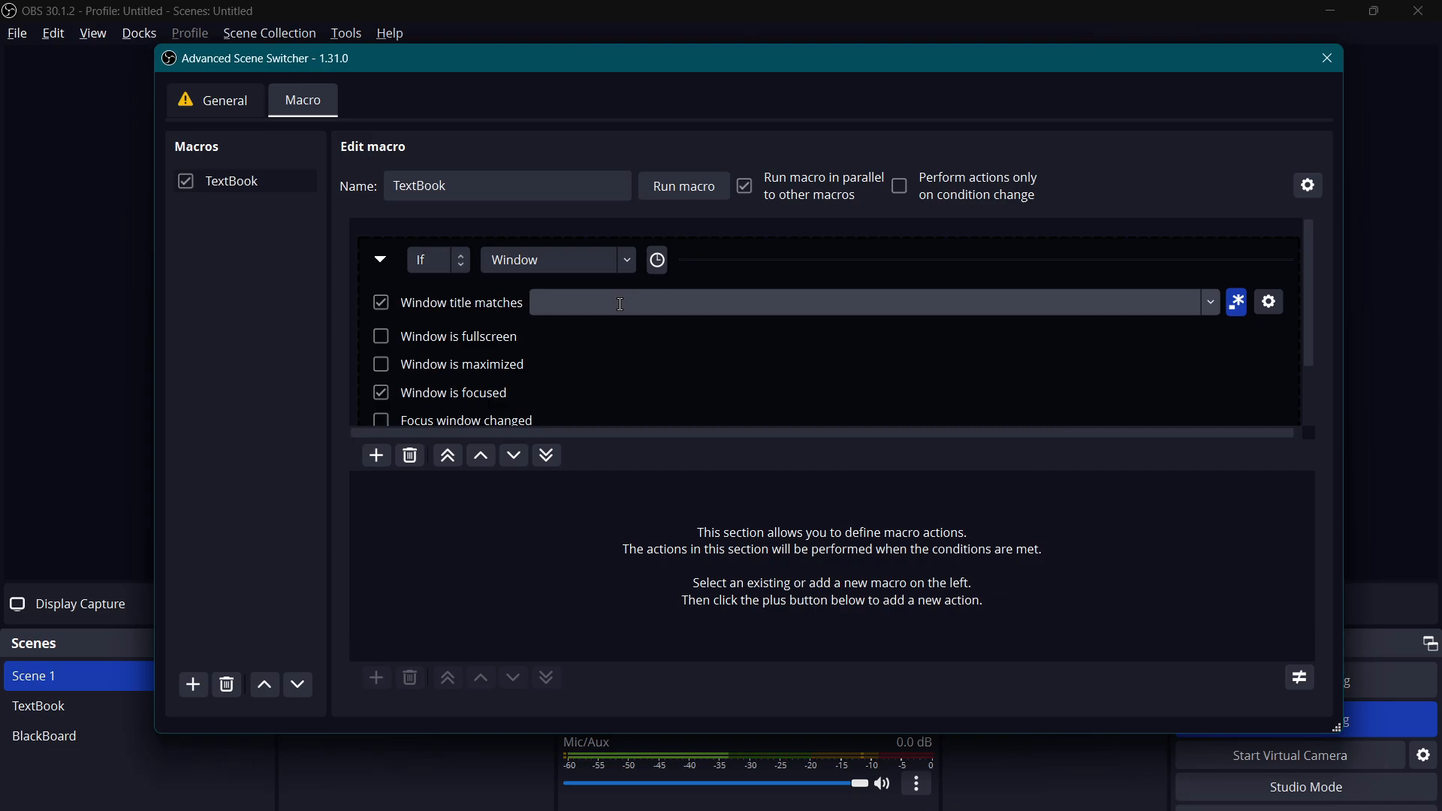
# Check the open windows' titles and set the condition's window title to "TextBook.xopp - Xournal++", without the leading asterisk.
pyautogui.hotkey('alt', 'Tab')
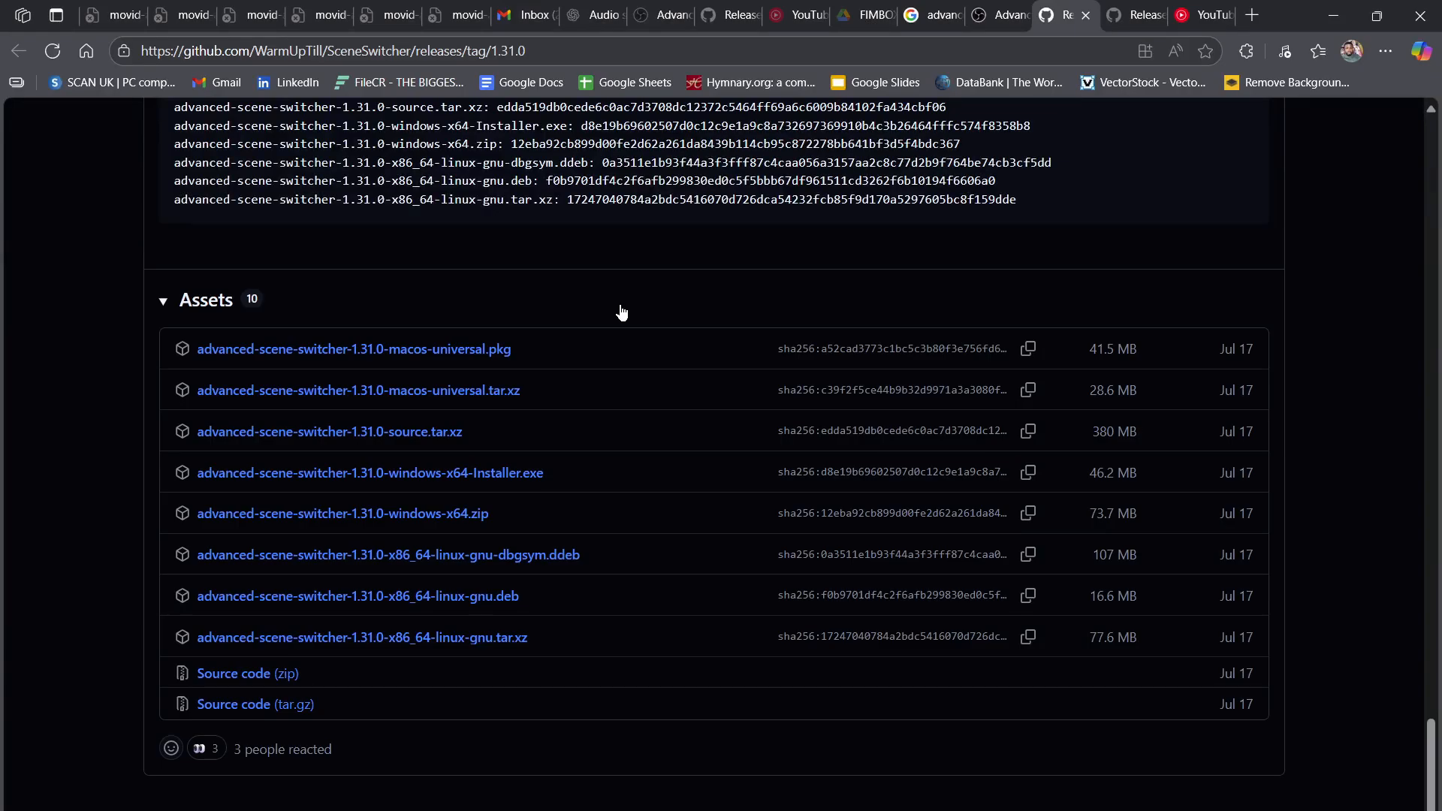
pyautogui.hotkey('alt', 'Tab')
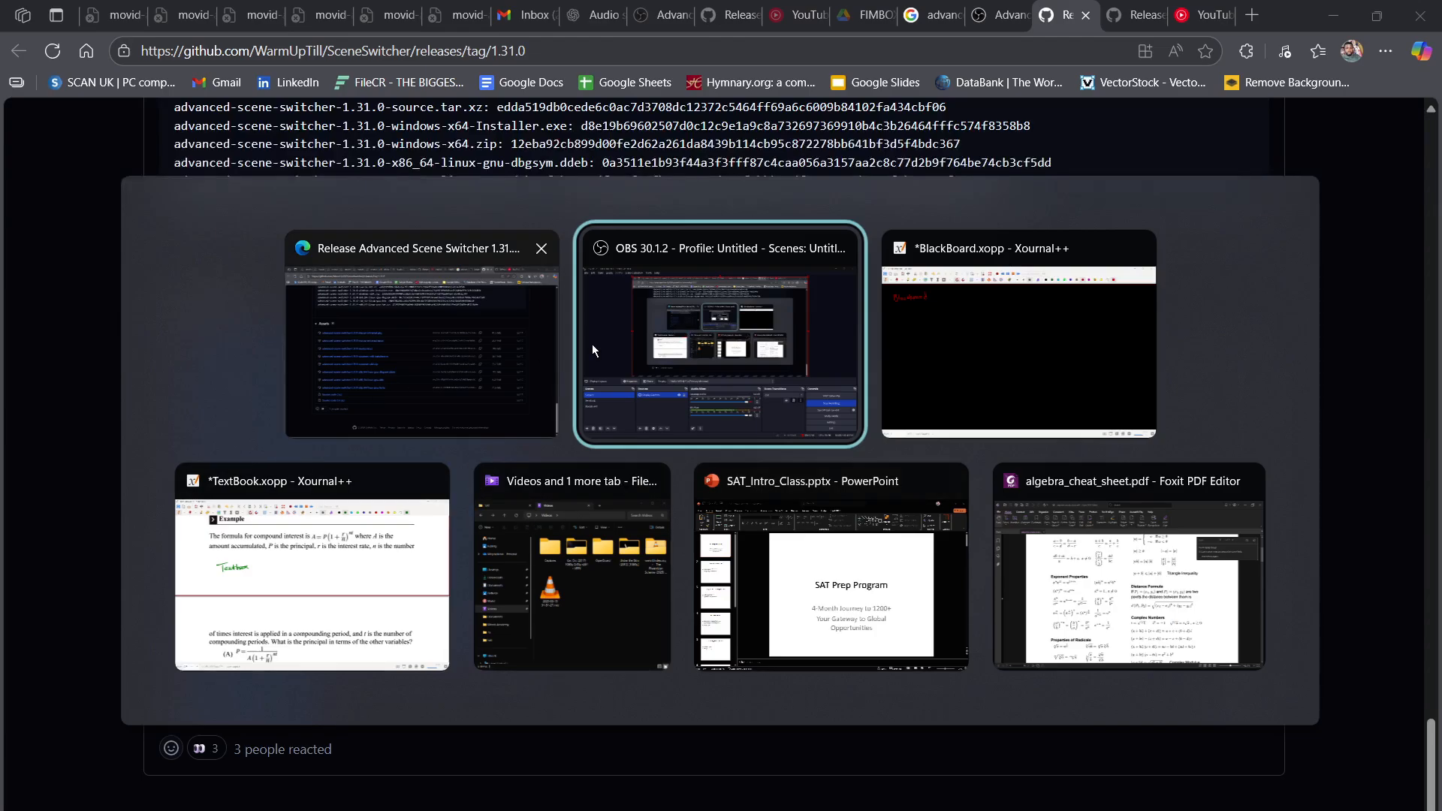
pyautogui.click(629, 344)
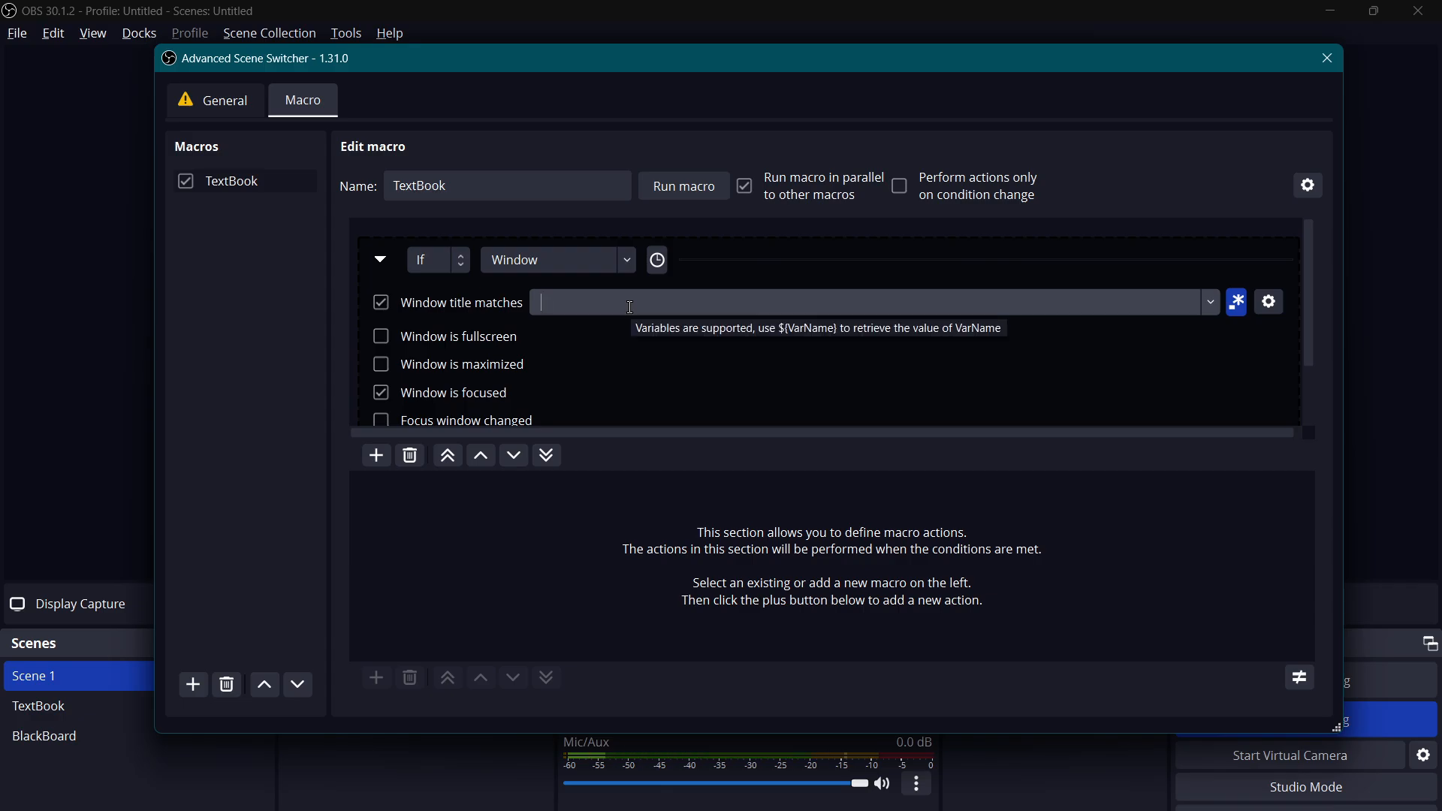
pyautogui.write('Text')
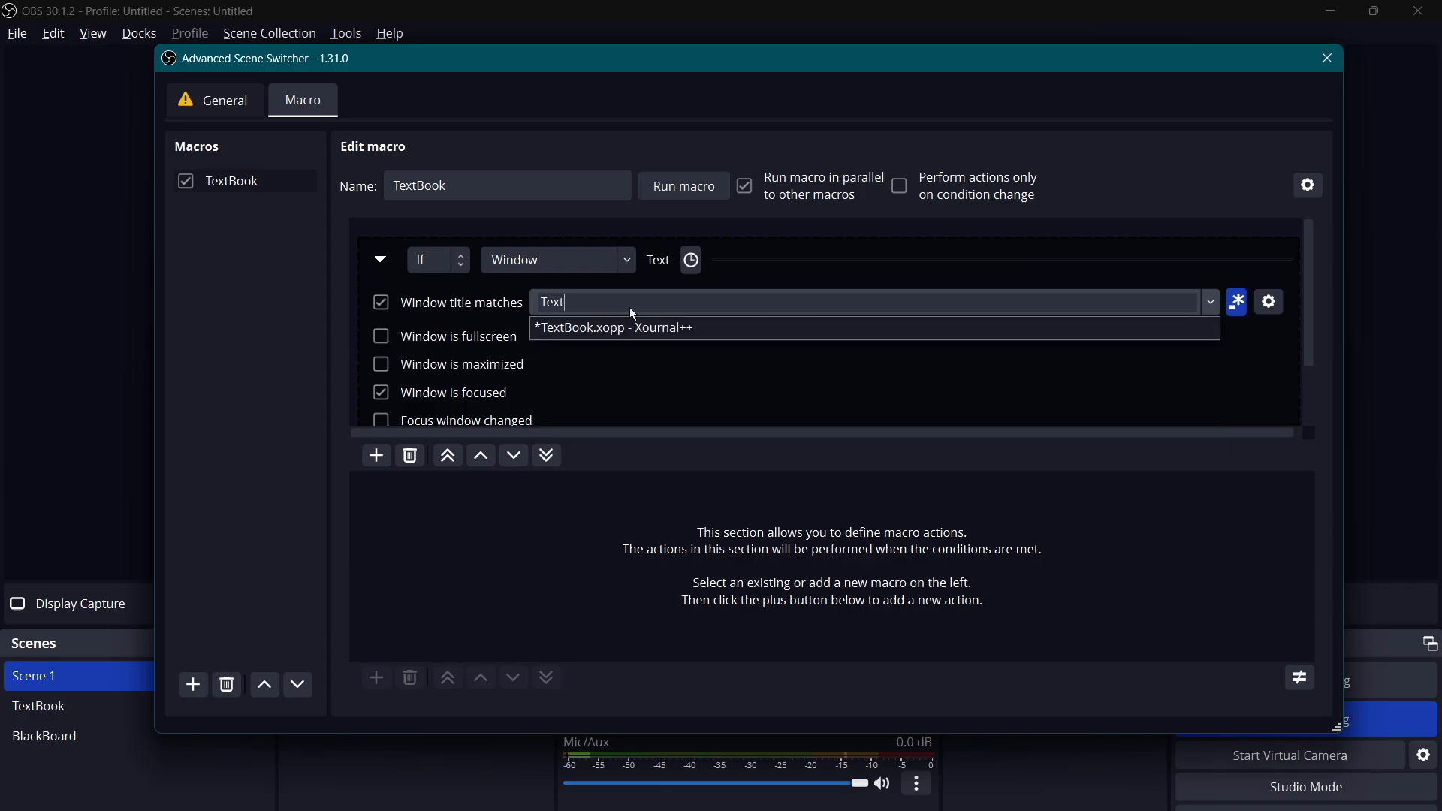
pyautogui.write('Book')
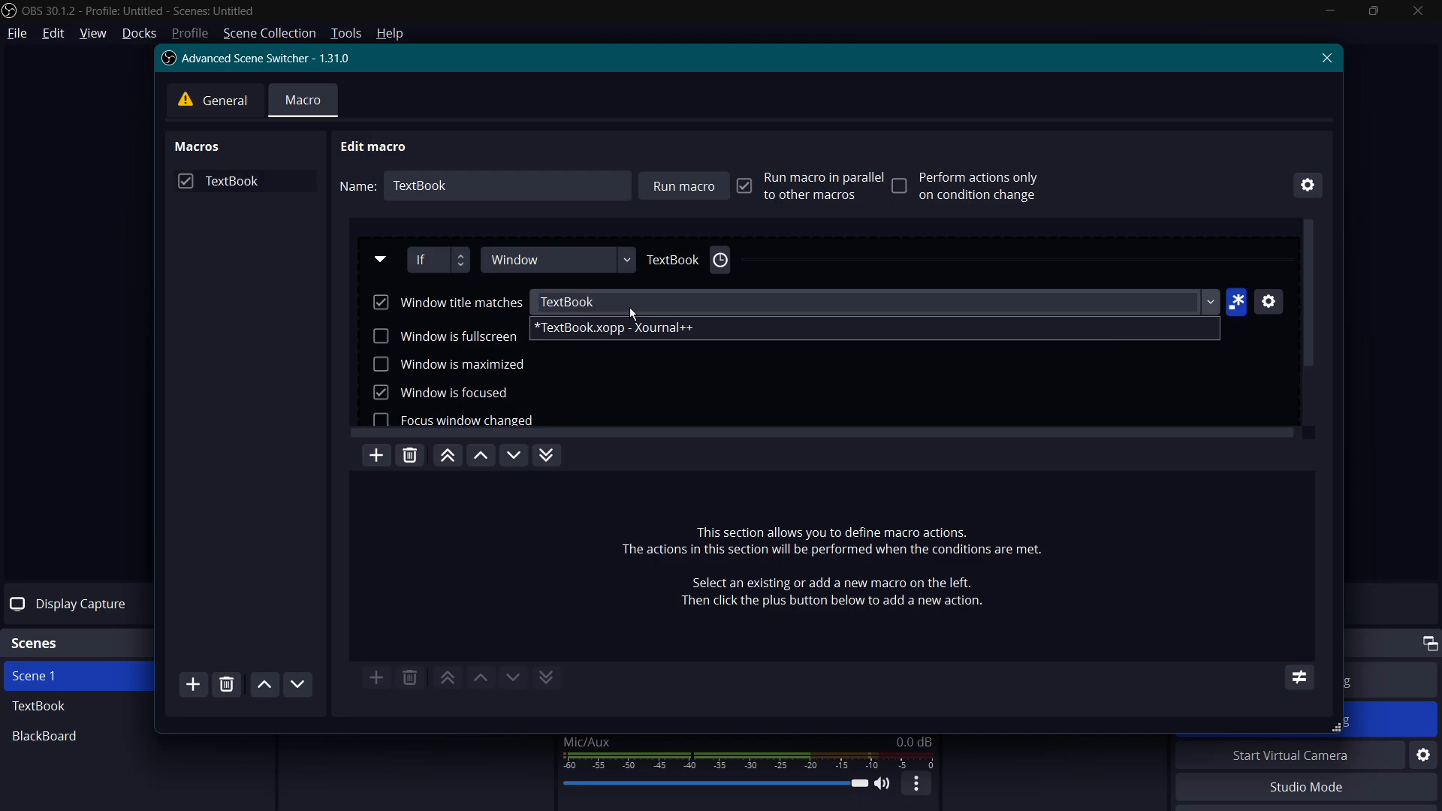
pyautogui.click(693, 329)
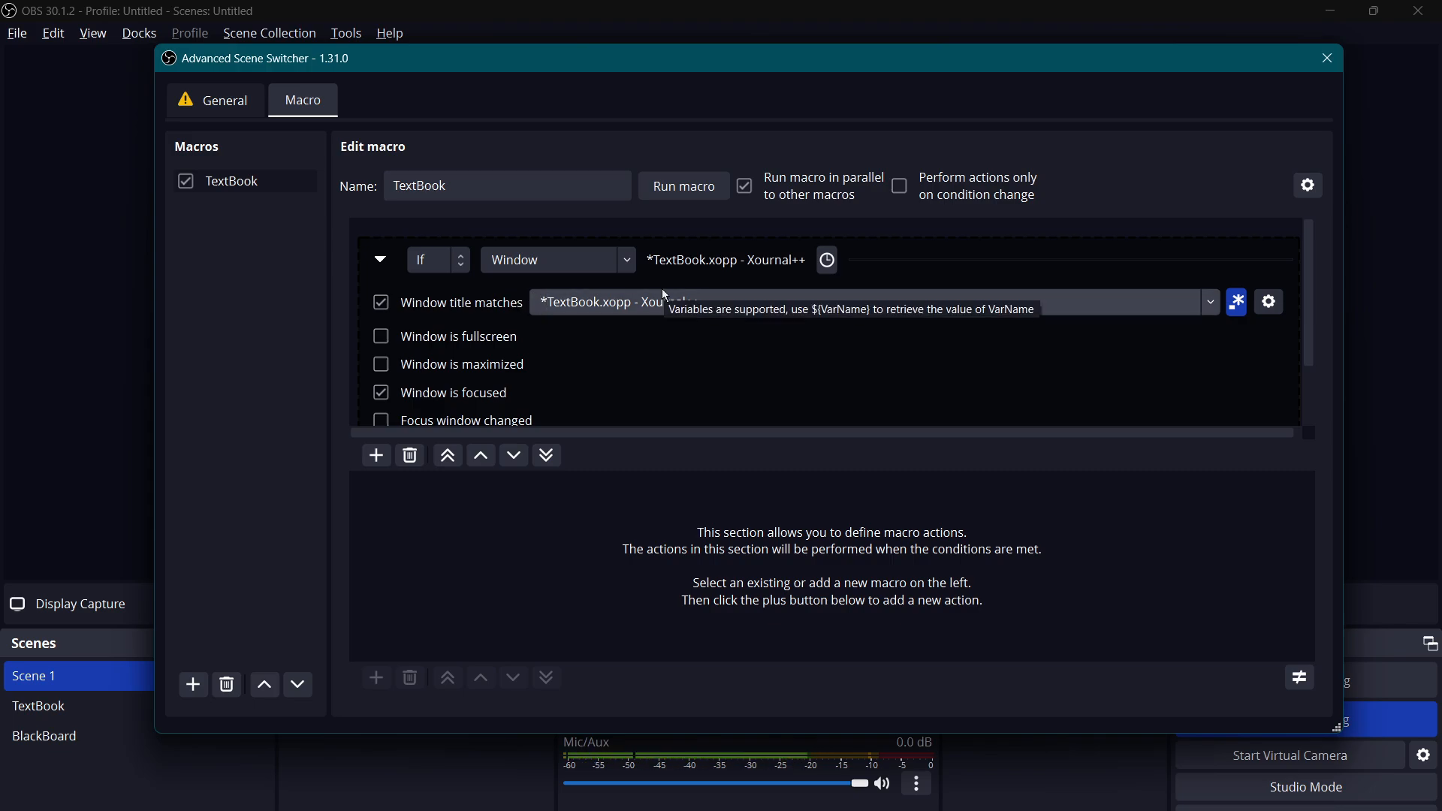
pyautogui.press('BackSpace')
# Switch to Xournal++, save the TextBook.xopp document, and return to the macro's condition in OBS.
pyautogui.hotkey('alt', 'Tab')
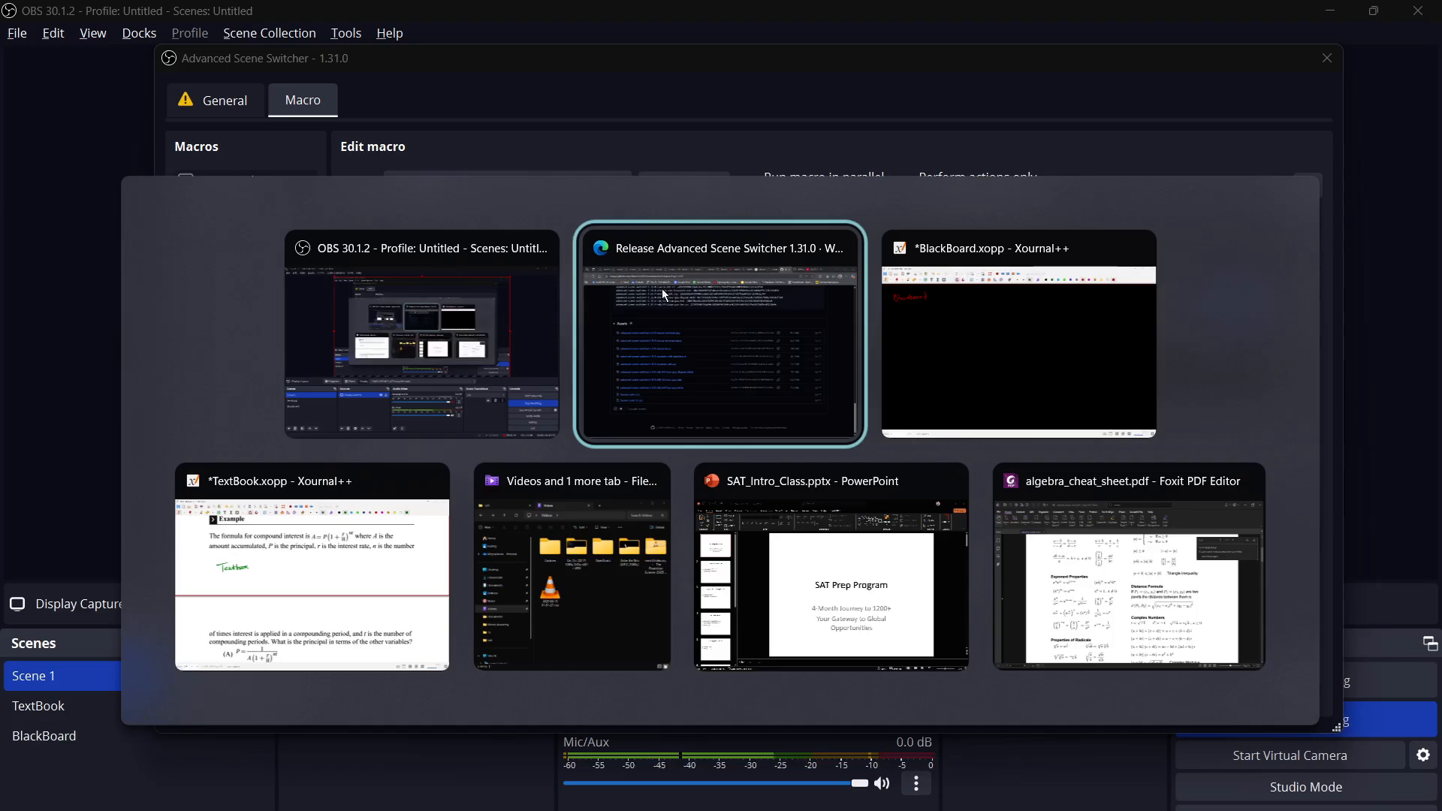
pyautogui.hotkey('alt', 'Tab')
pyautogui.hotkey('alt', 'Tab')
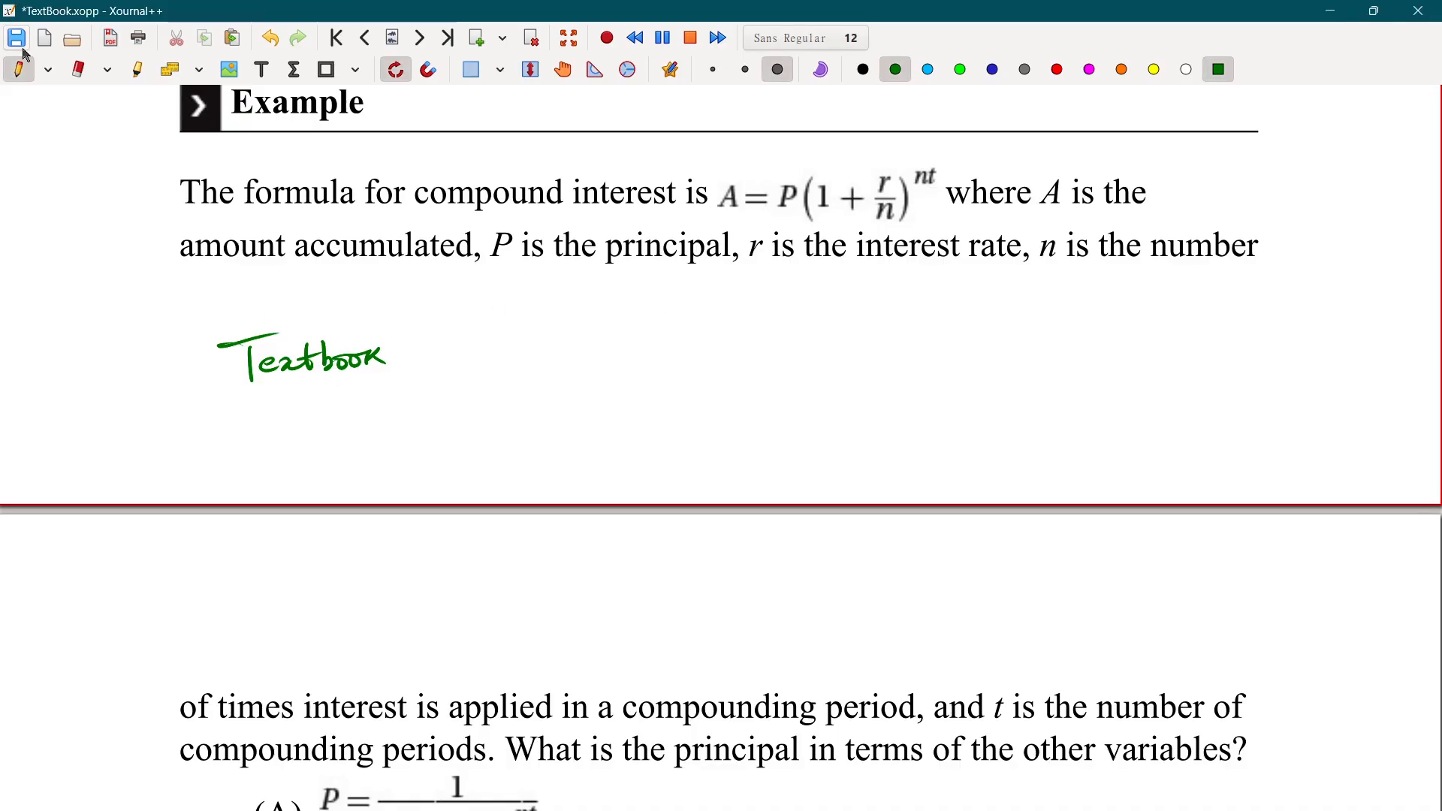
pyautogui.click(19, 41)
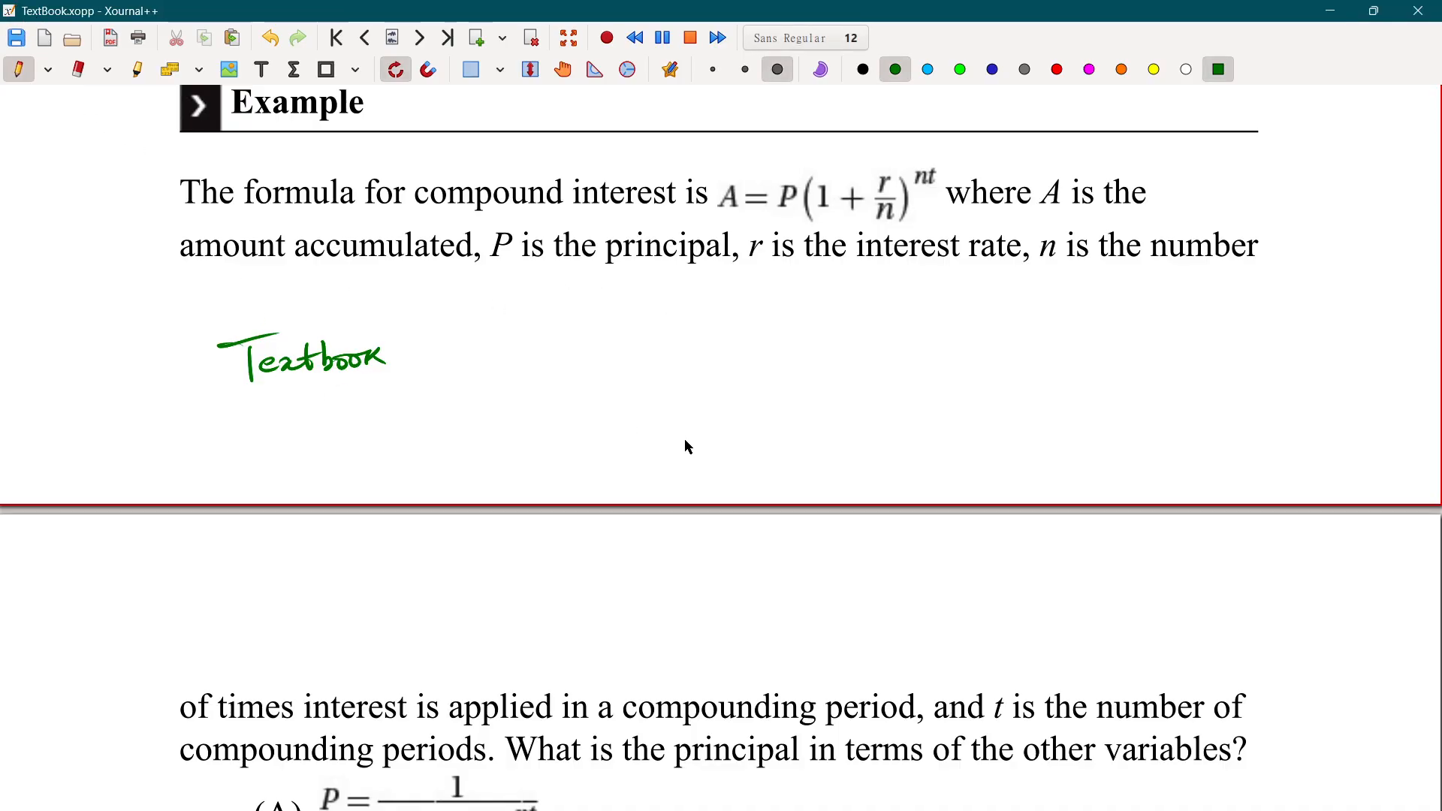
pyautogui.hotkey('alt', 'Tab')
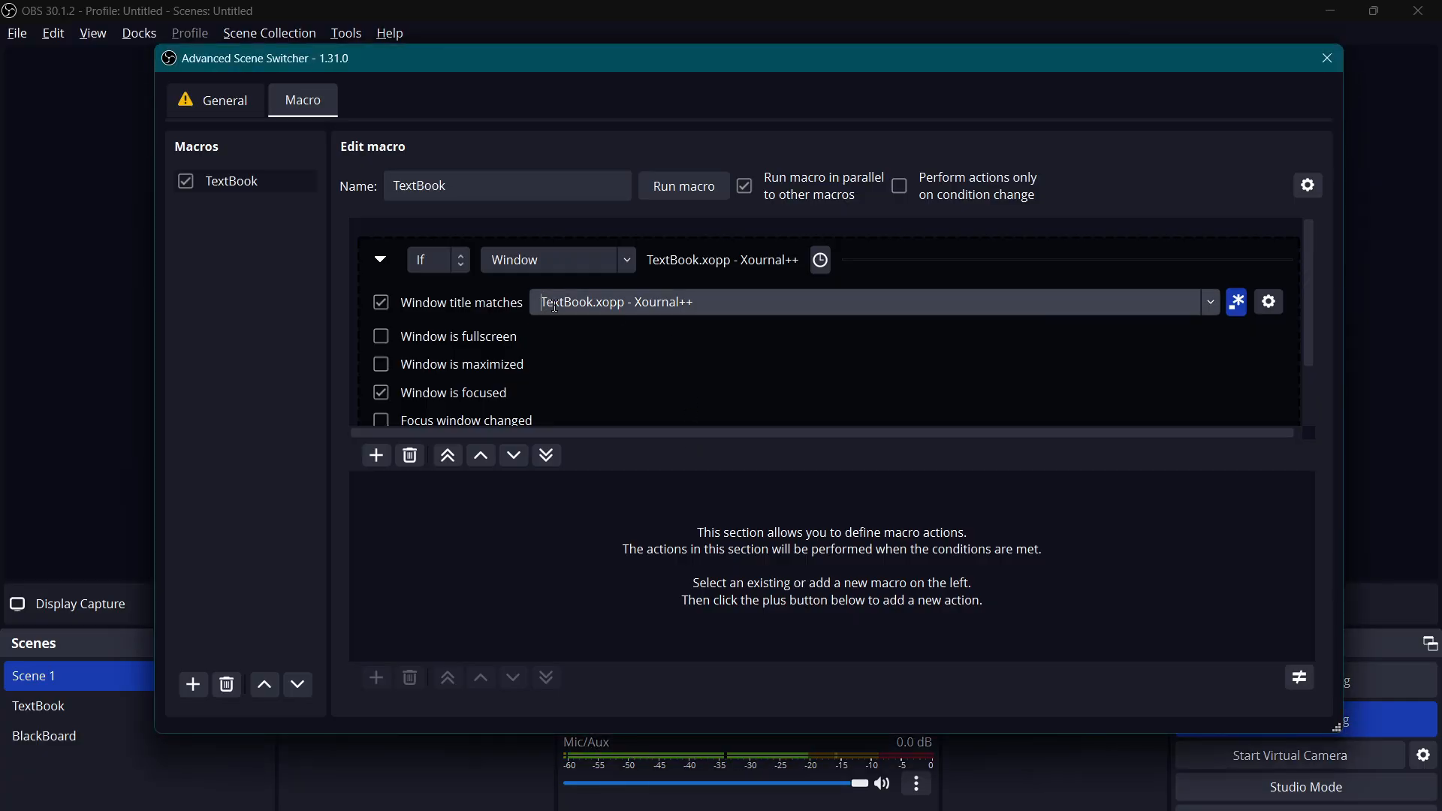
pyautogui.scroll(-1, 510, 371)
pyautogui.scroll(1, 514, 371)
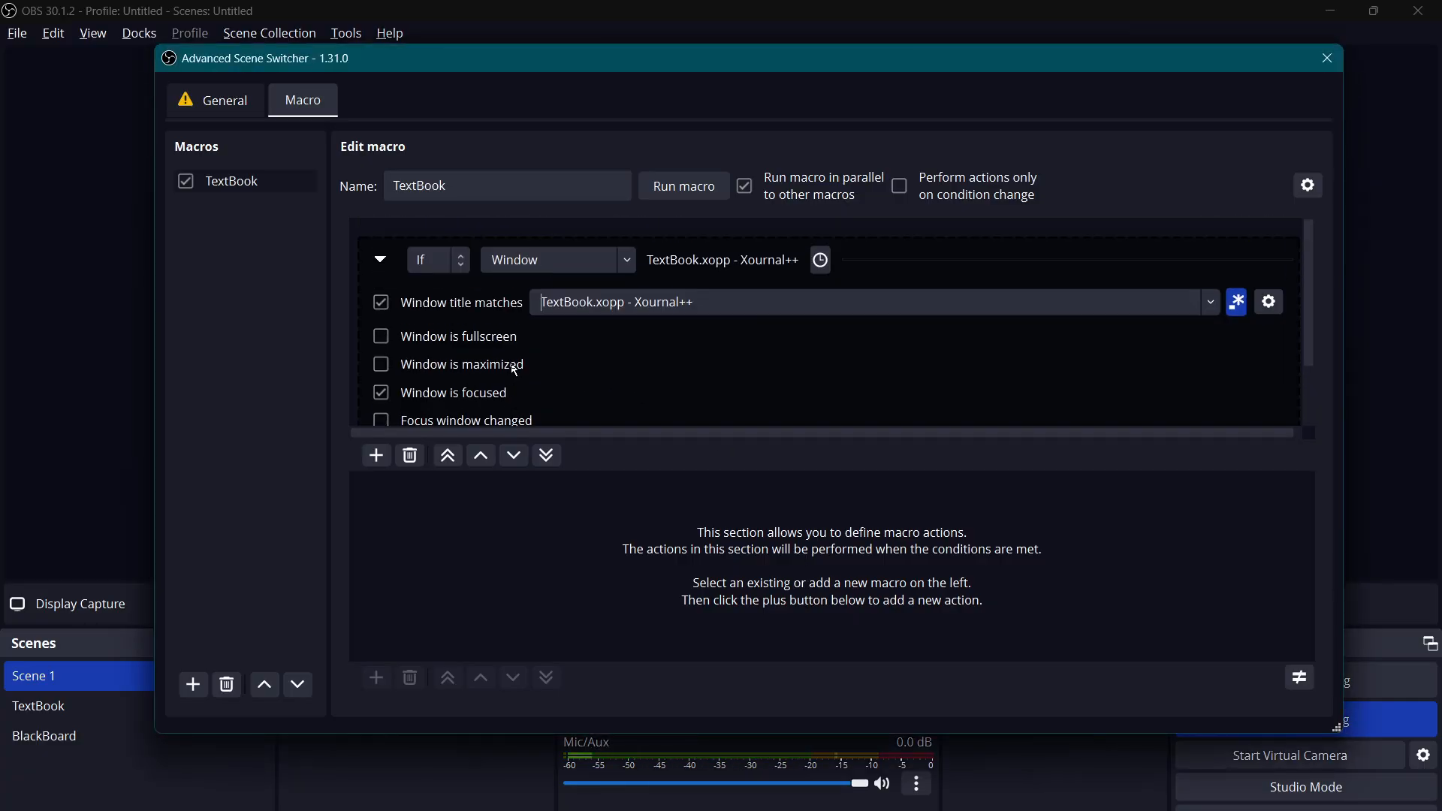
# Switch to the BlackBoard.xopp document in Xournal++, and return to the macro editor in OBS.
pyautogui.hotkey('alt', 'Tab')
pyautogui.hotkey('alt', 'Tab')
pyautogui.hotkey('alt', 'Tab')
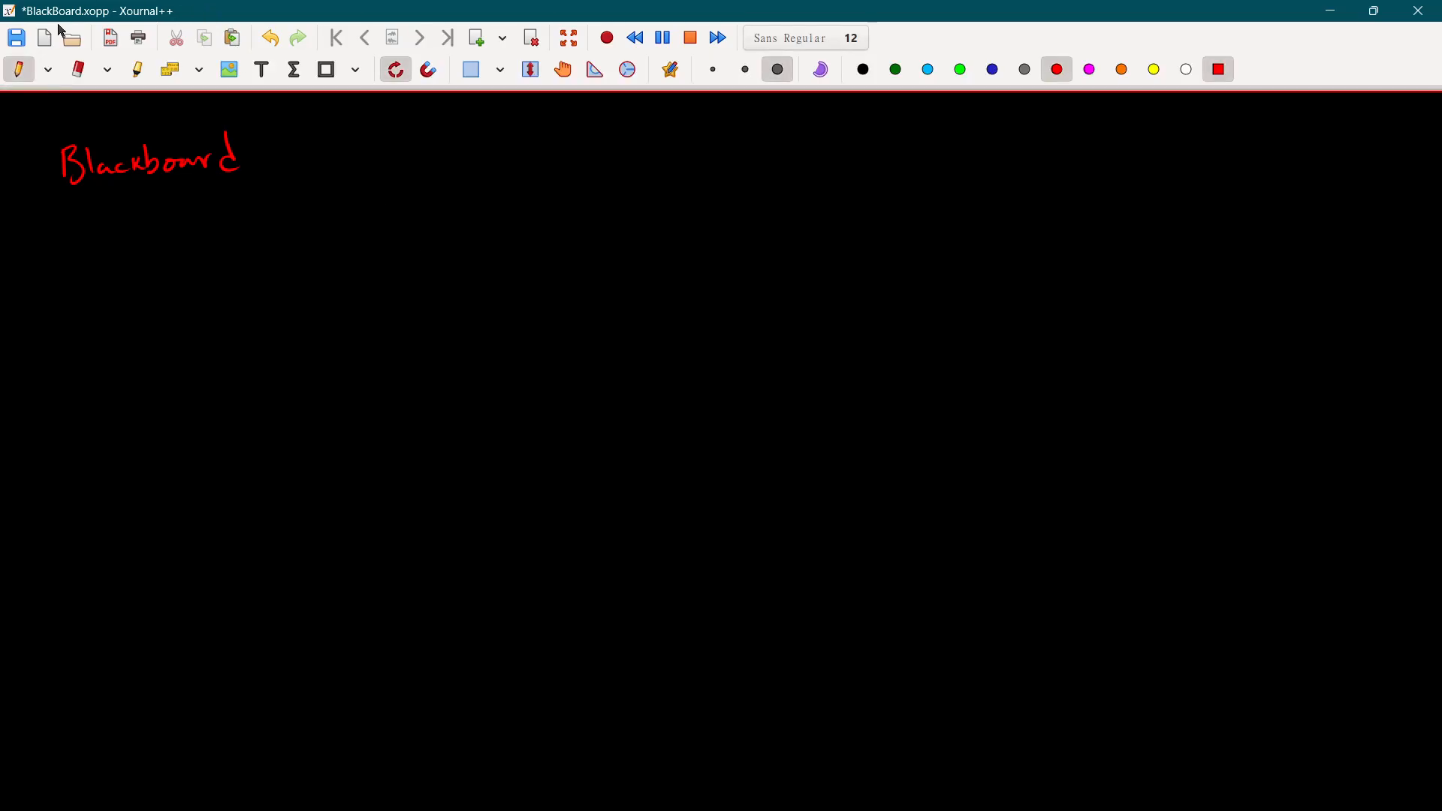
pyautogui.hotkey('alt', 'Tab')
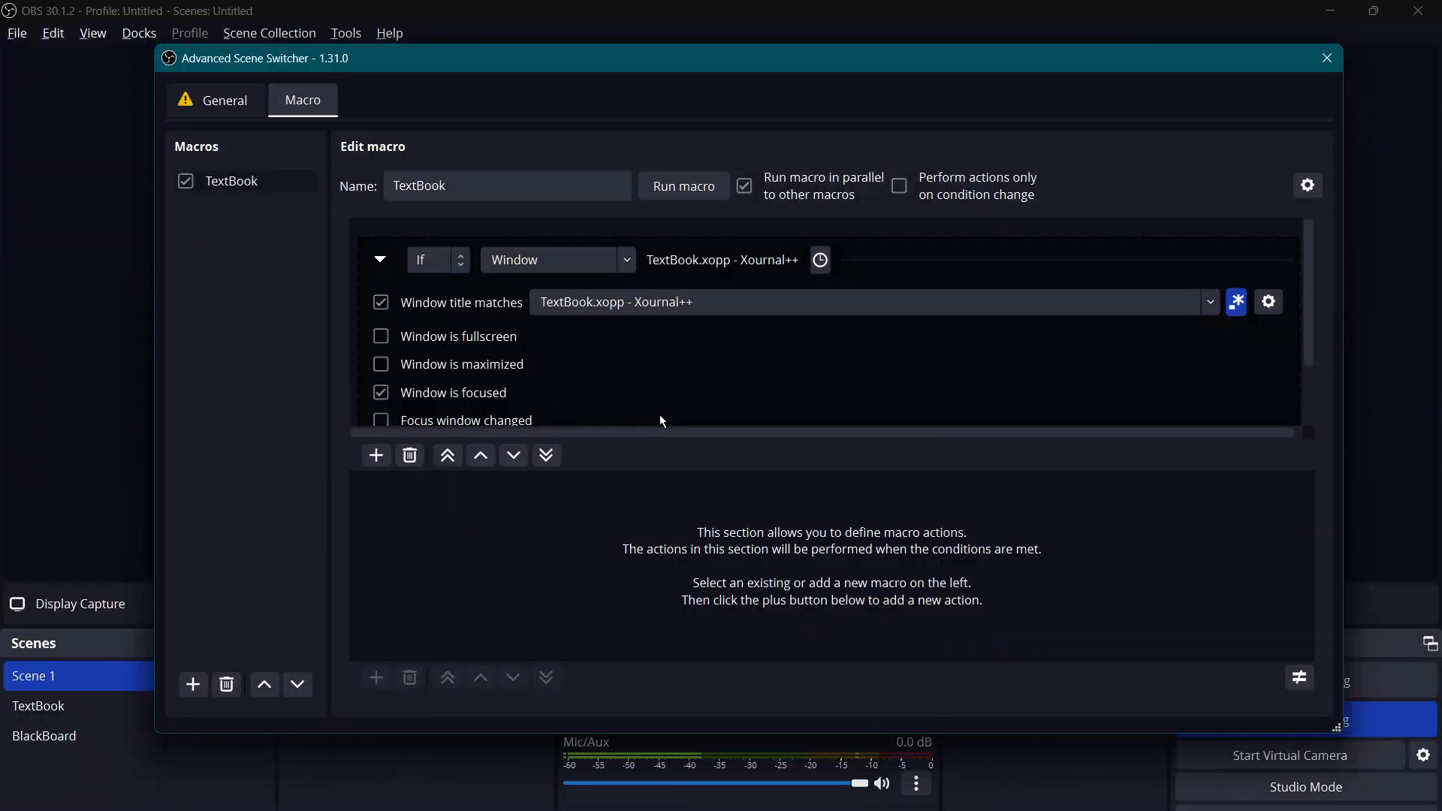
# Add an action switching the Program scene to TextBook with the Cut transition, without waiting for the transition to complete.
pyautogui.click(375, 678)
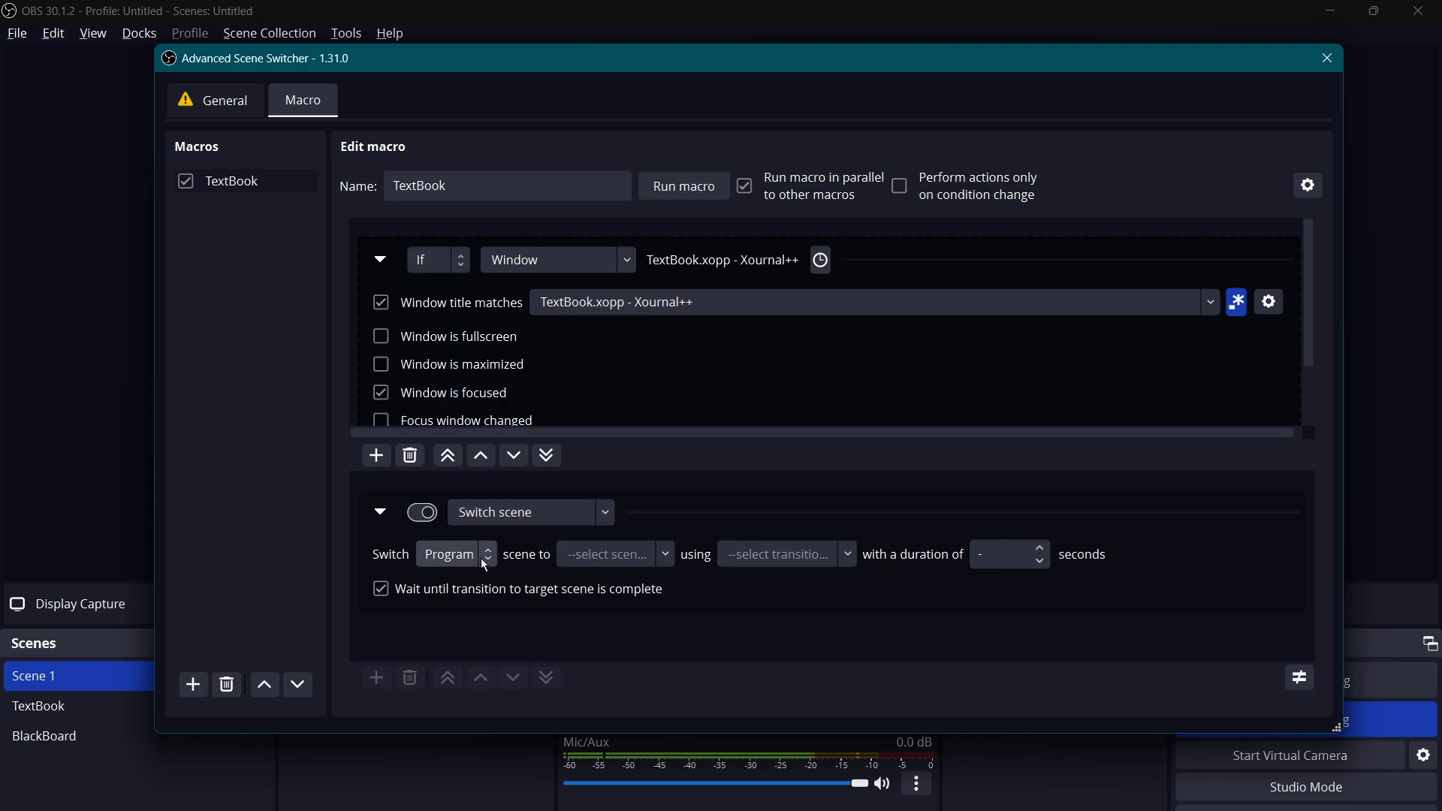
pyautogui.click(669, 556)
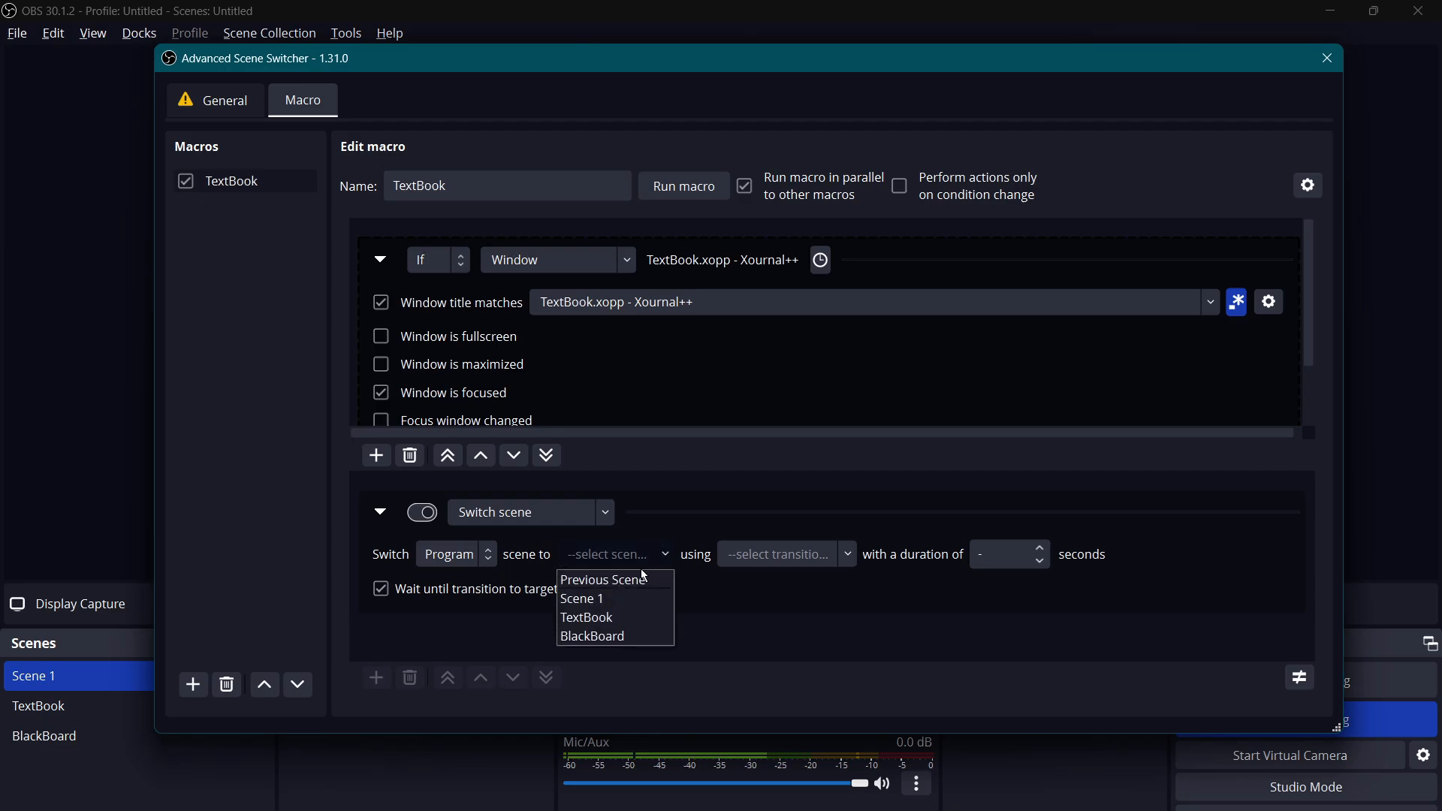
pyautogui.click(601, 619)
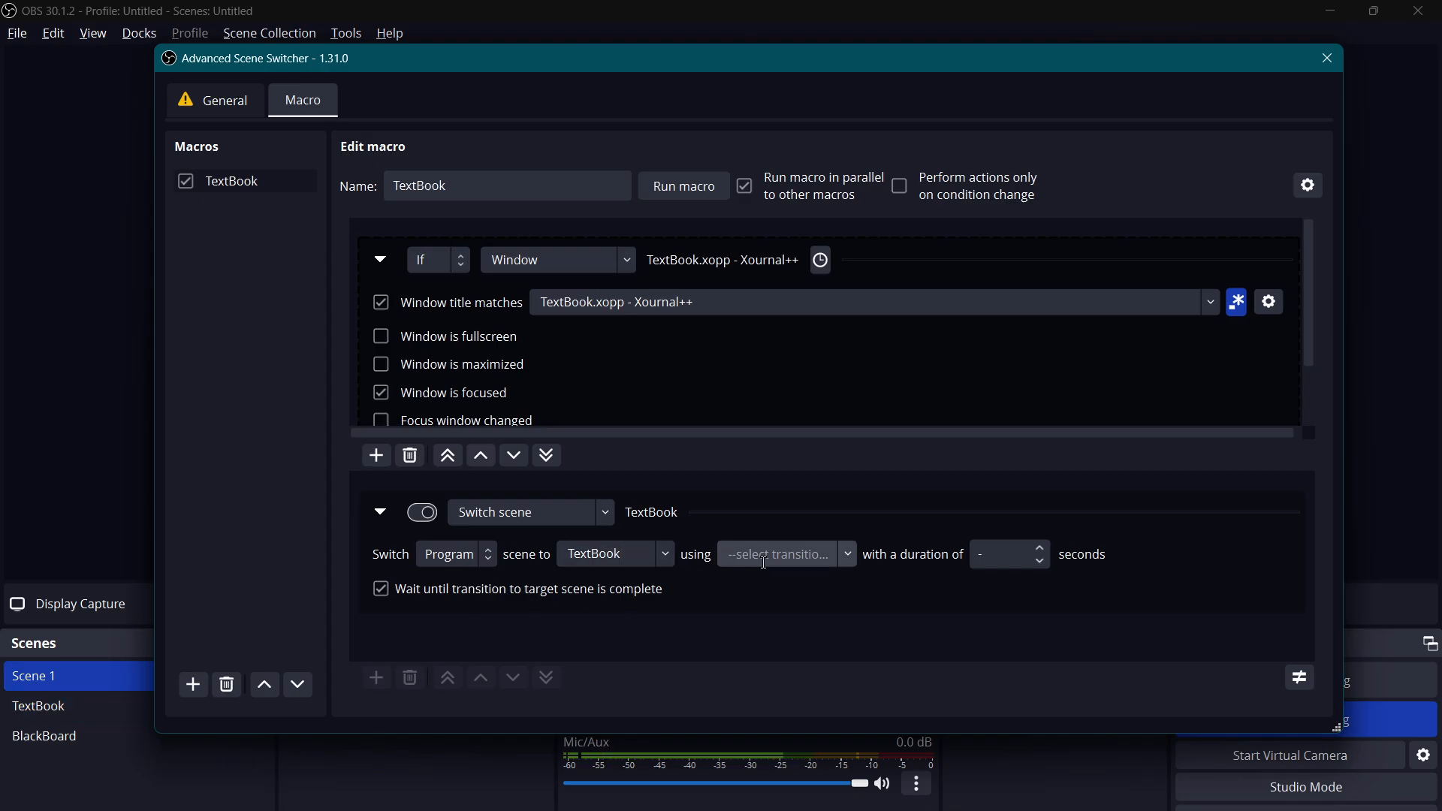
pyautogui.click(847, 559)
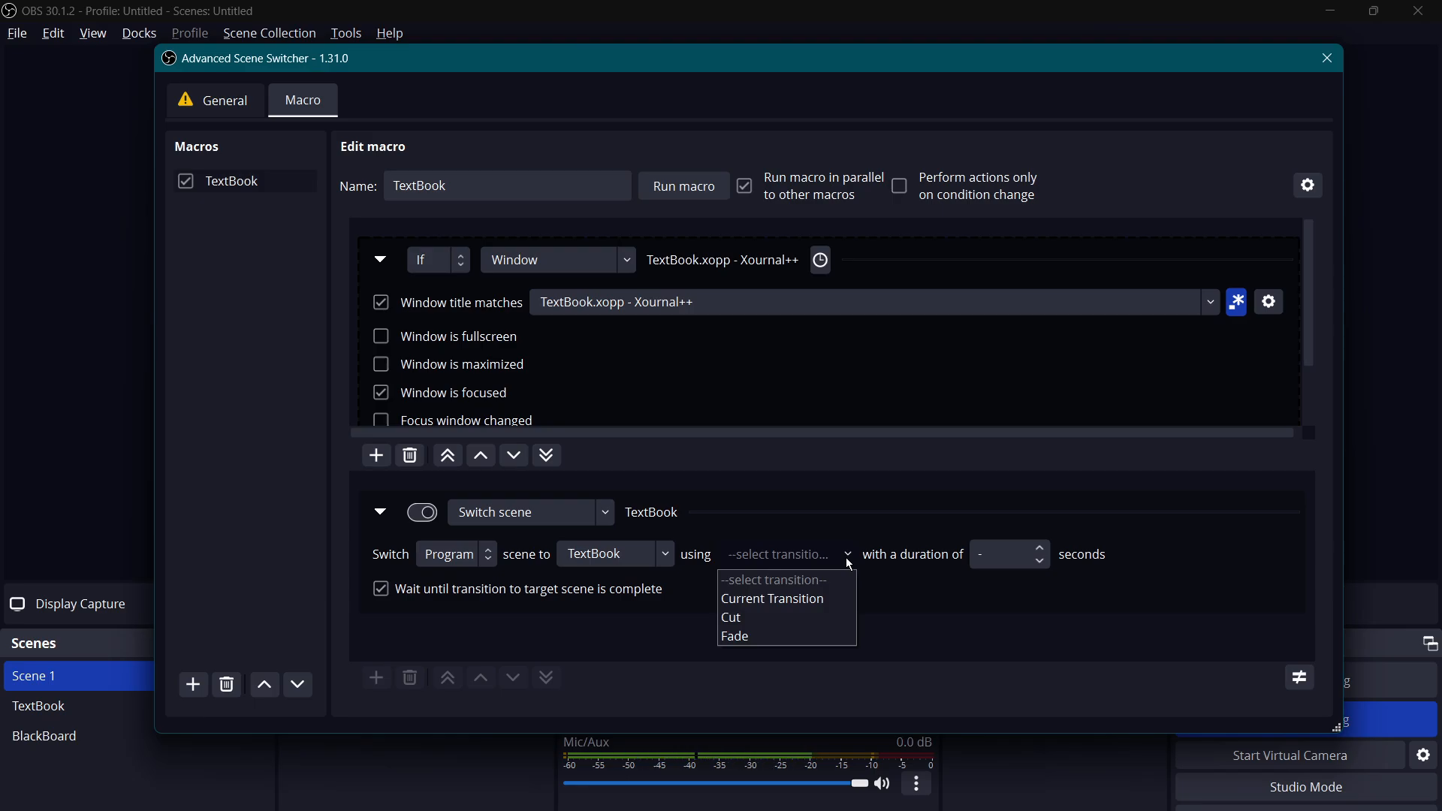
pyautogui.click(804, 619)
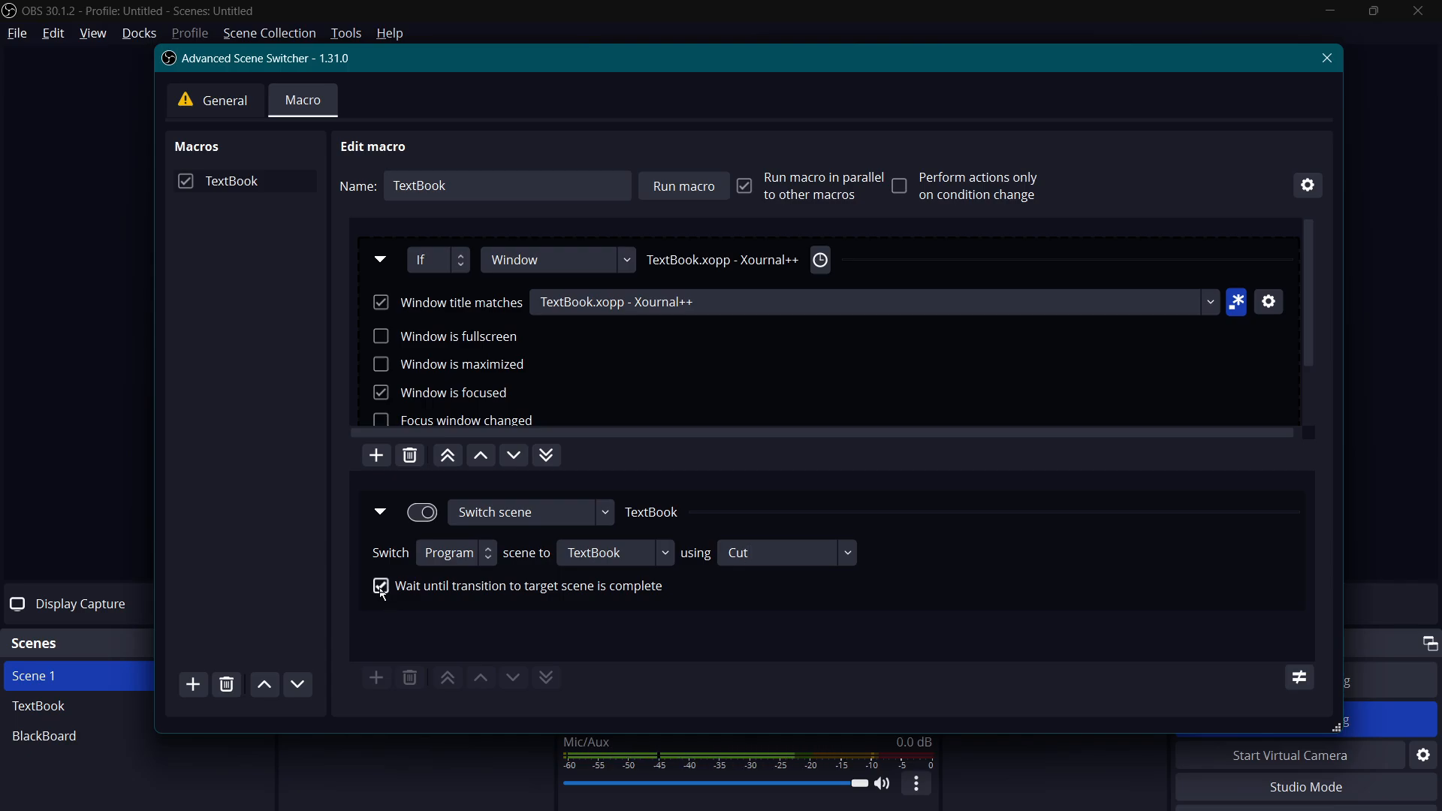
pyautogui.click(381, 587)
pyautogui.scroll(-2, 757, 392)
pyautogui.scroll(2, 759, 395)
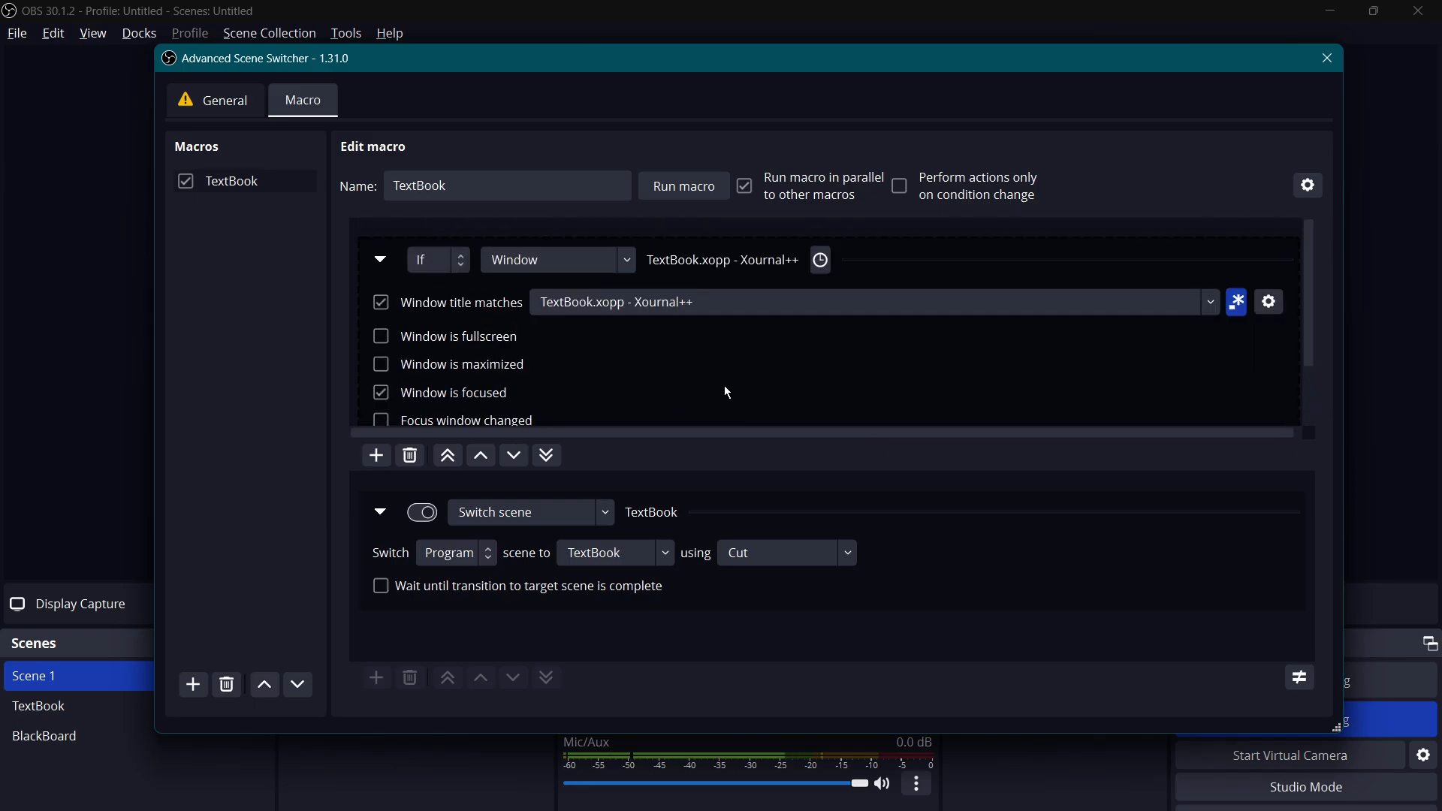
# Add a macro named BlackBoard that runs in parallel to other macros and is not limited to performing actions on condition change.
pyautogui.click(193, 686)
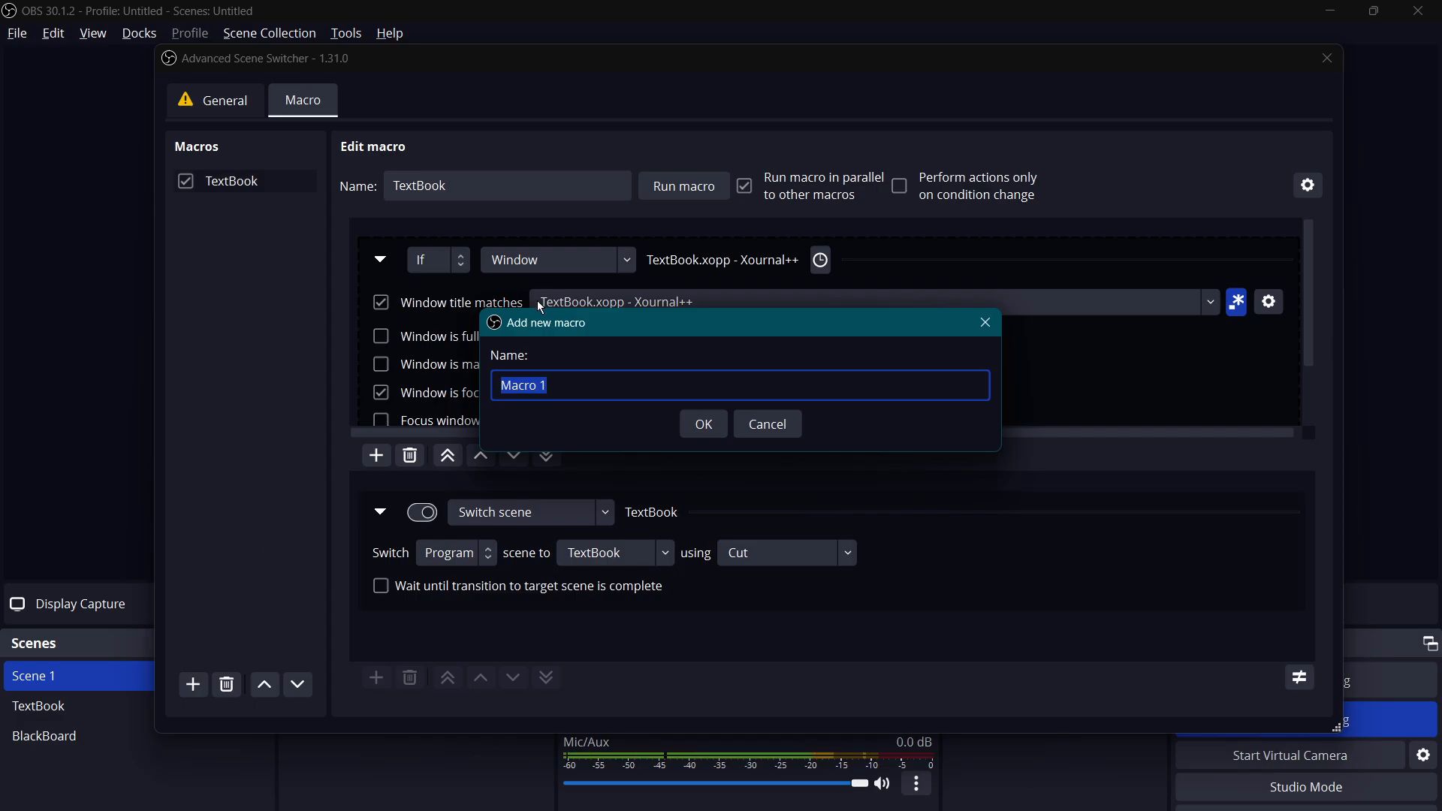
pyautogui.write('B')
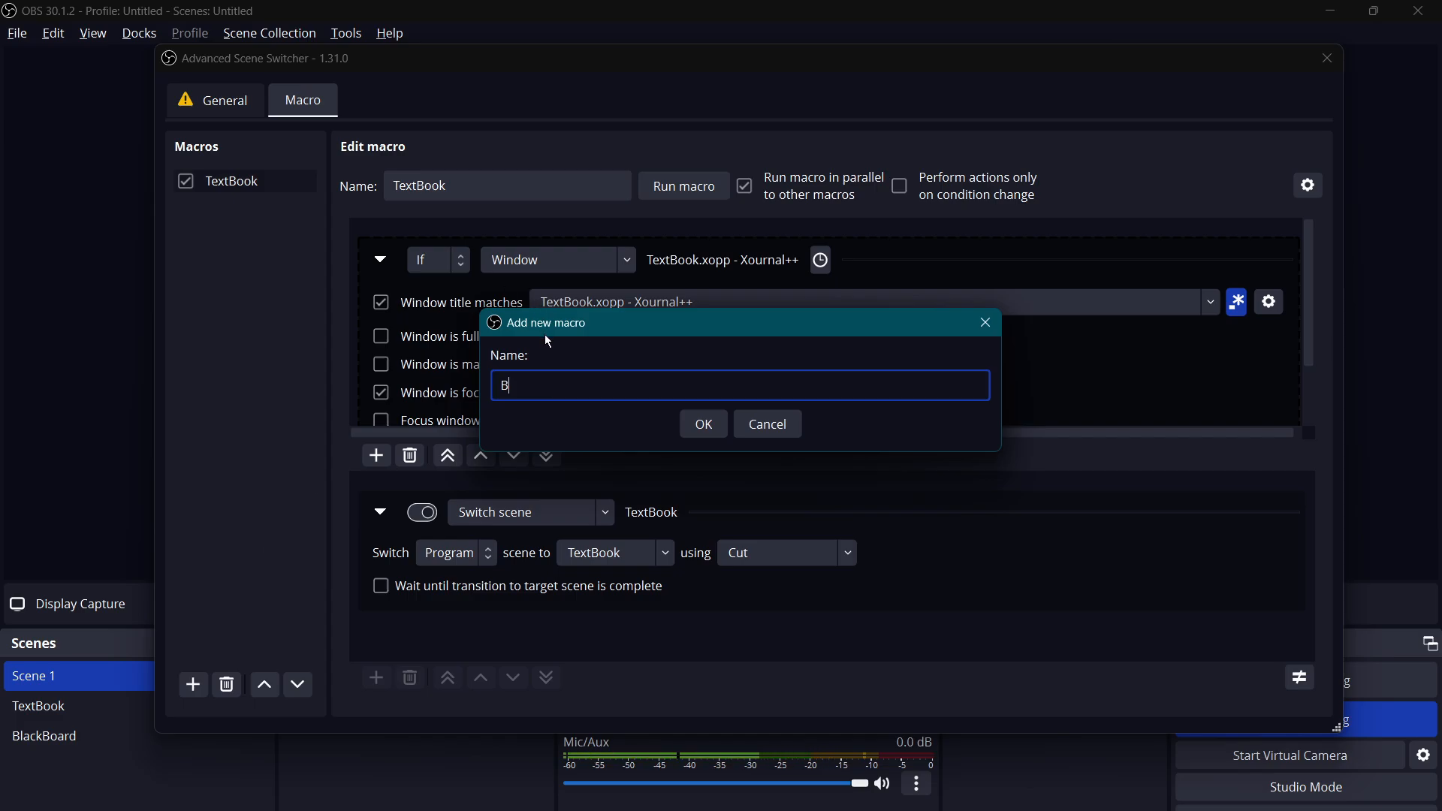
pyautogui.write('lackBoard')
pyautogui.click(702, 424)
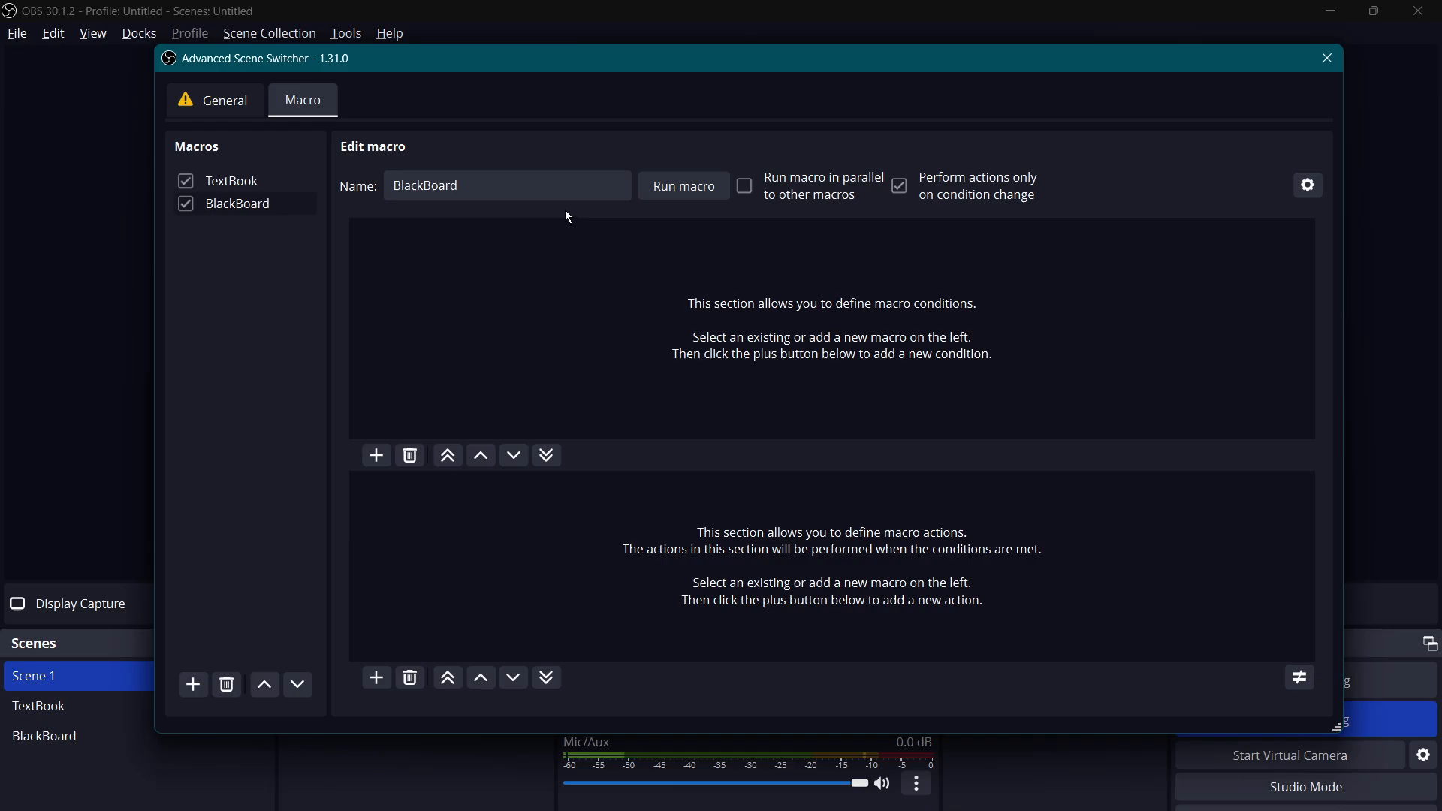
pyautogui.click(747, 191)
pyautogui.click(920, 190)
# Add a condition of type Window to the BlackBoard macro.
pyautogui.click(376, 456)
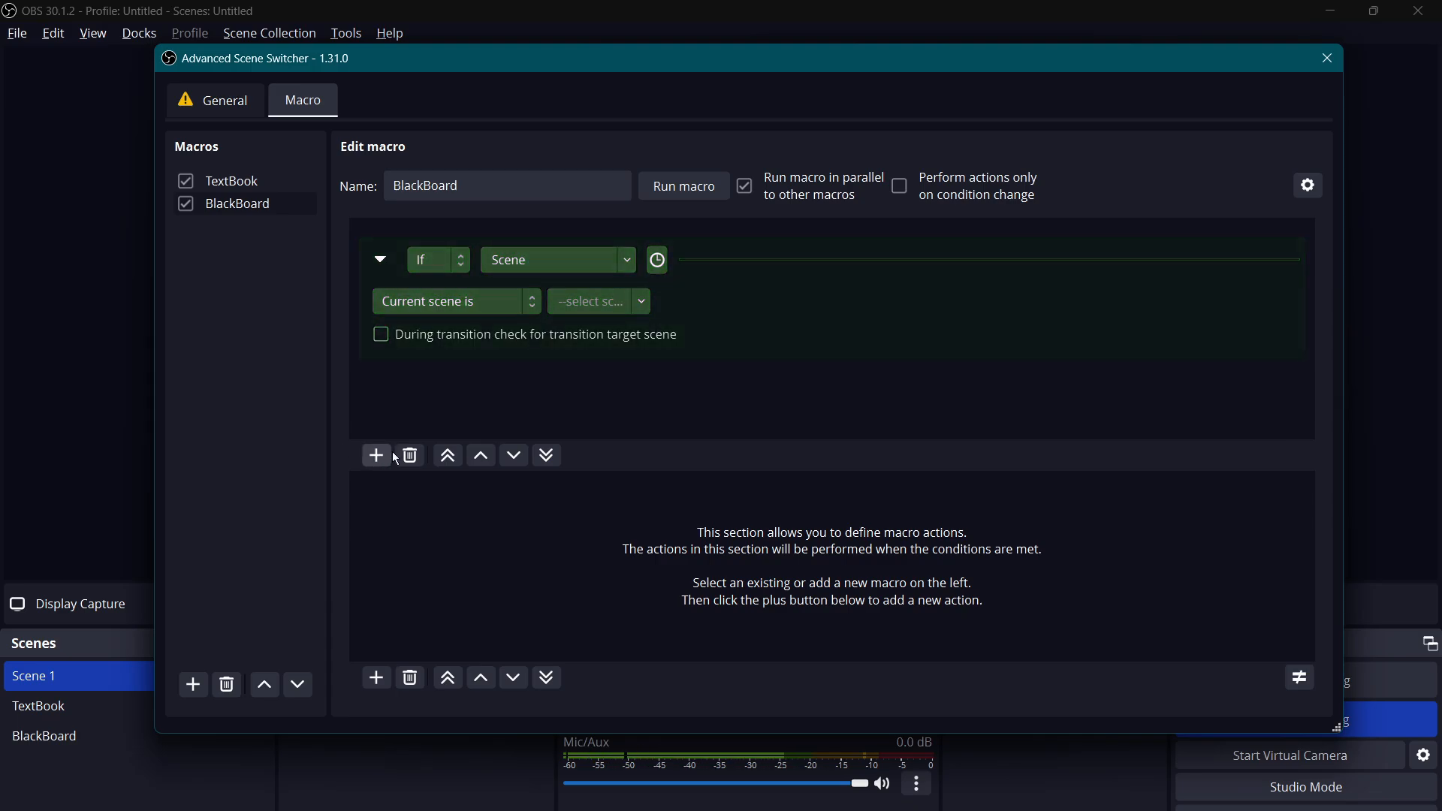
pyautogui.click(628, 260)
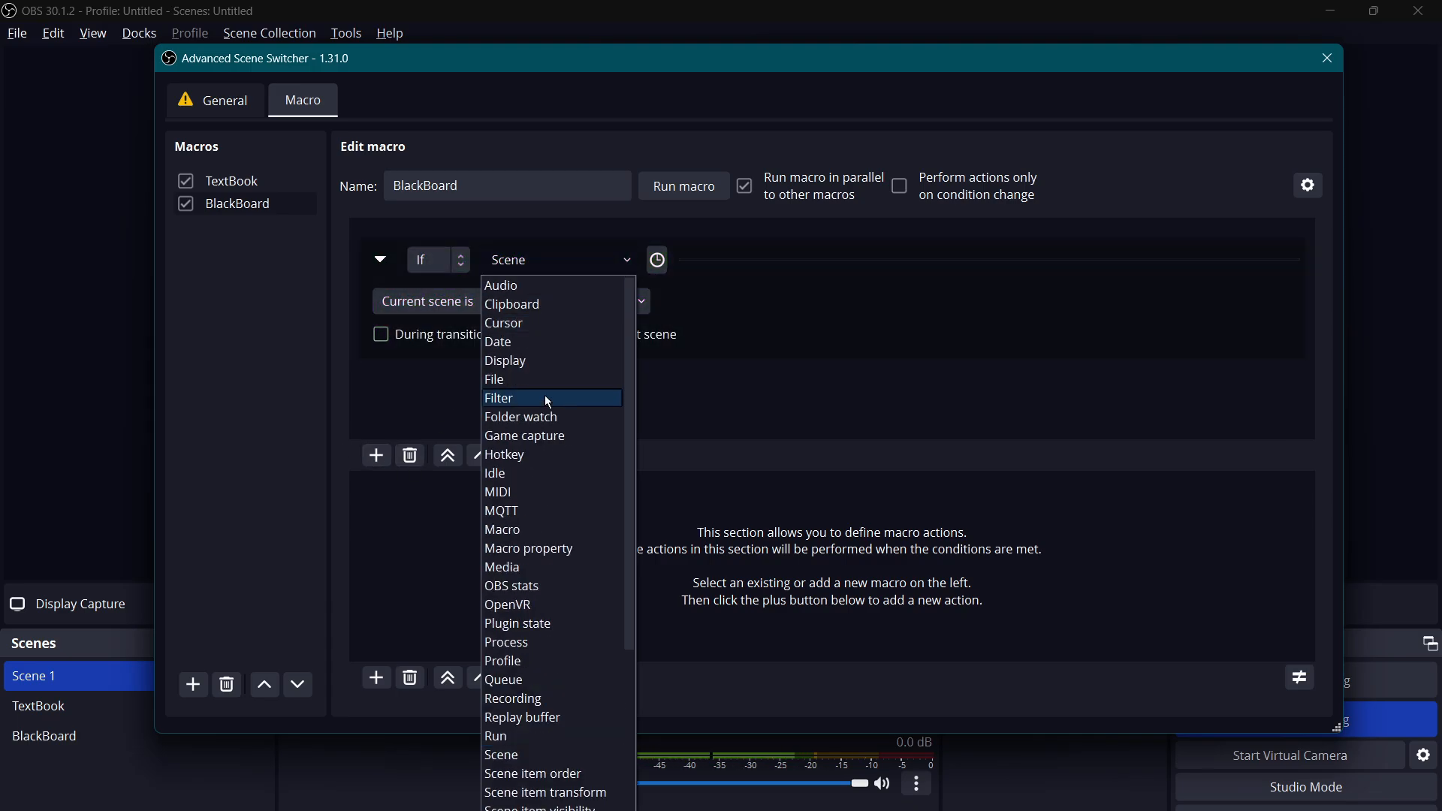
pyautogui.scroll(-5, 538, 402)
pyautogui.click(593, 810)
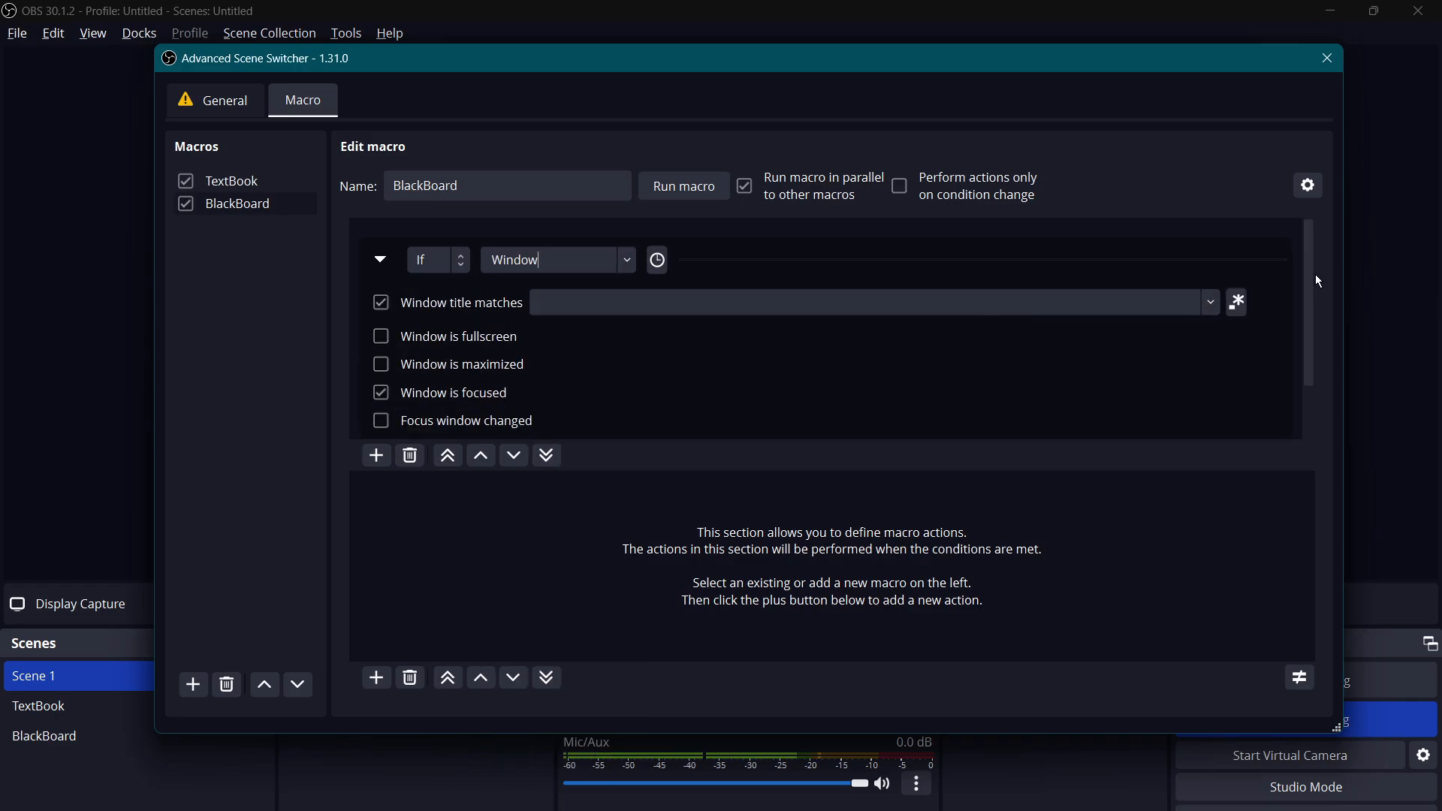
# Enable regular expressions with partial and case-insensitive matching for the condition, and set its window title to "BlackBoard.xopp - Xournal++".
pyautogui.click(1270, 302)
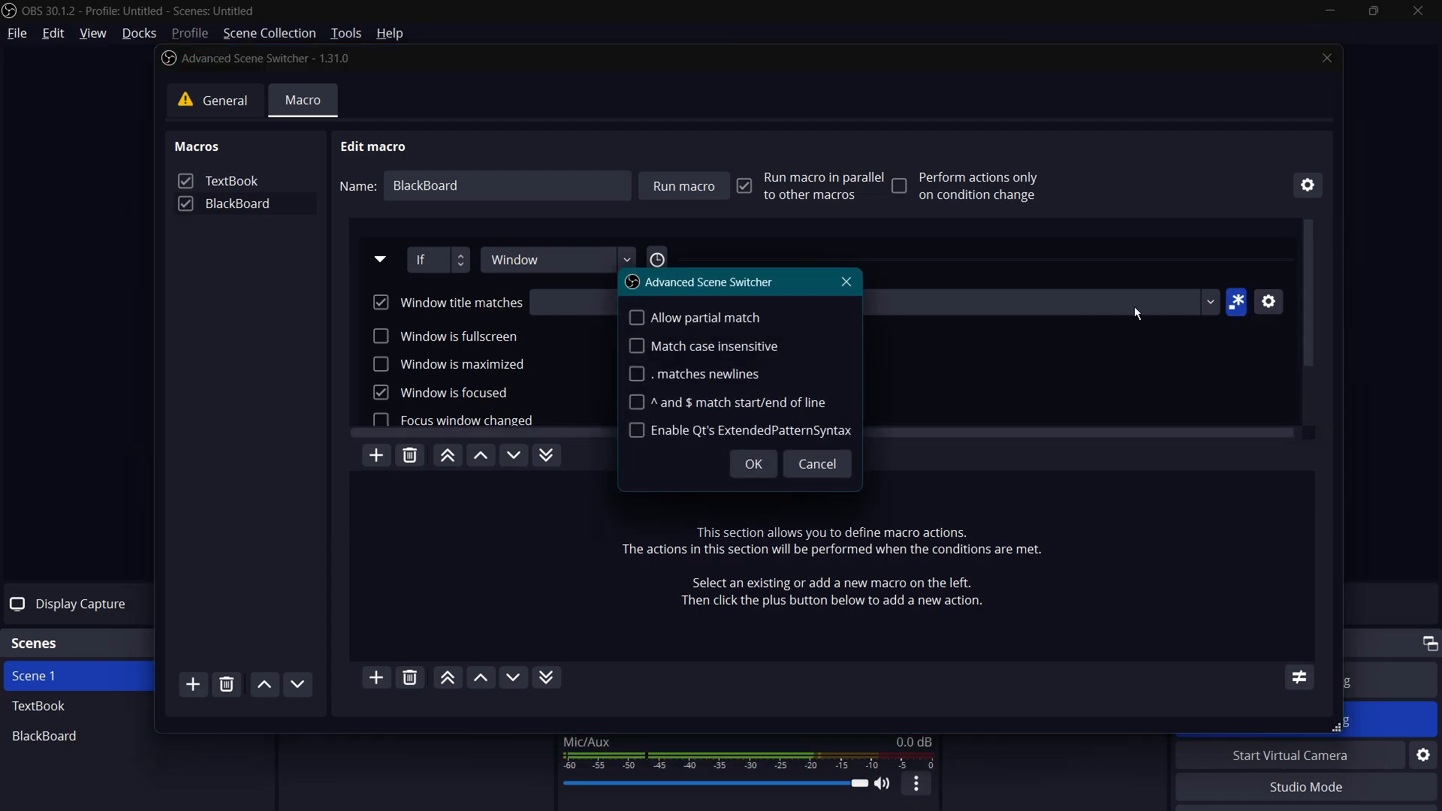
pyautogui.click(700, 321)
pyautogui.click(726, 353)
pyautogui.click(755, 464)
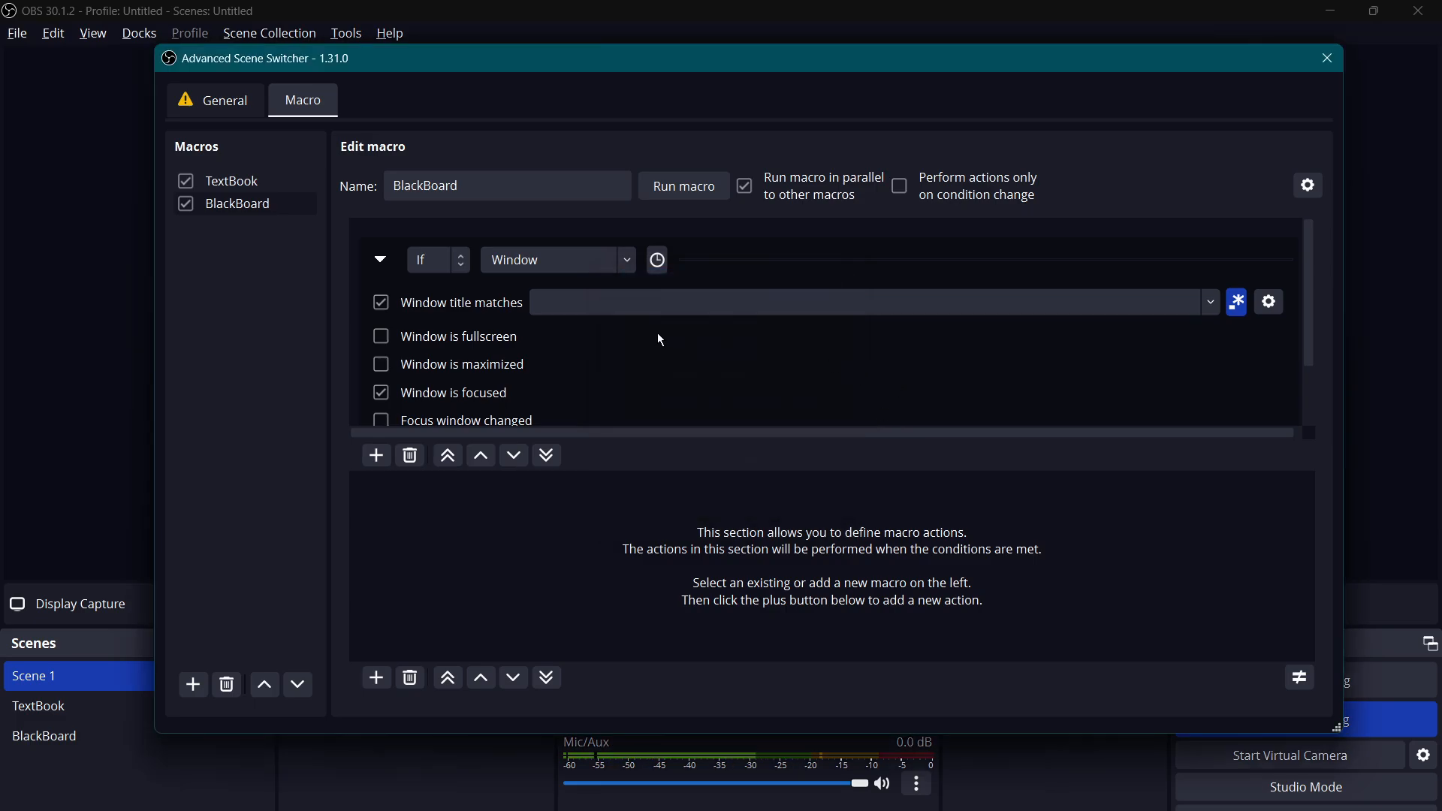
pyautogui.click(612, 302)
pyautogui.write('Blac')
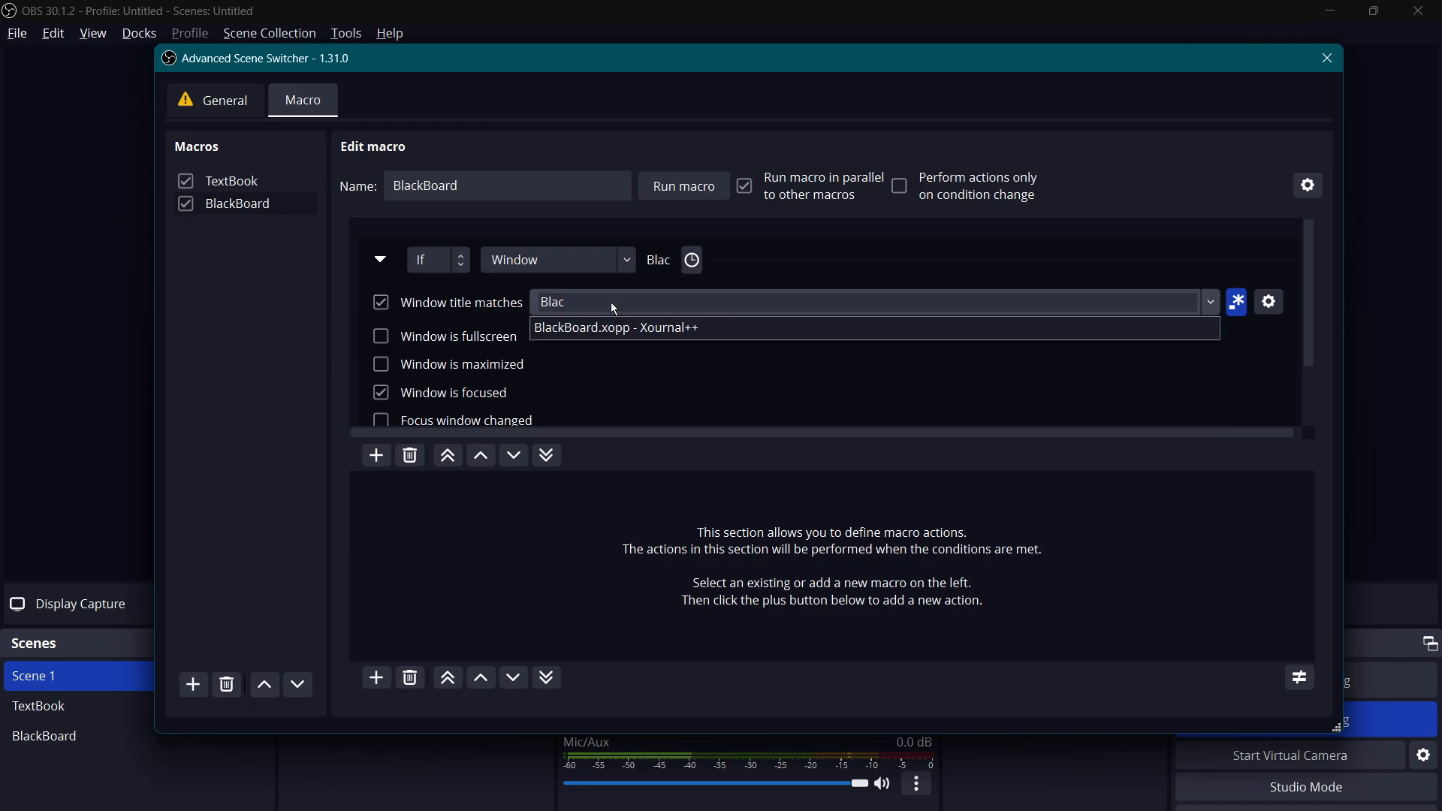
pyautogui.click(633, 328)
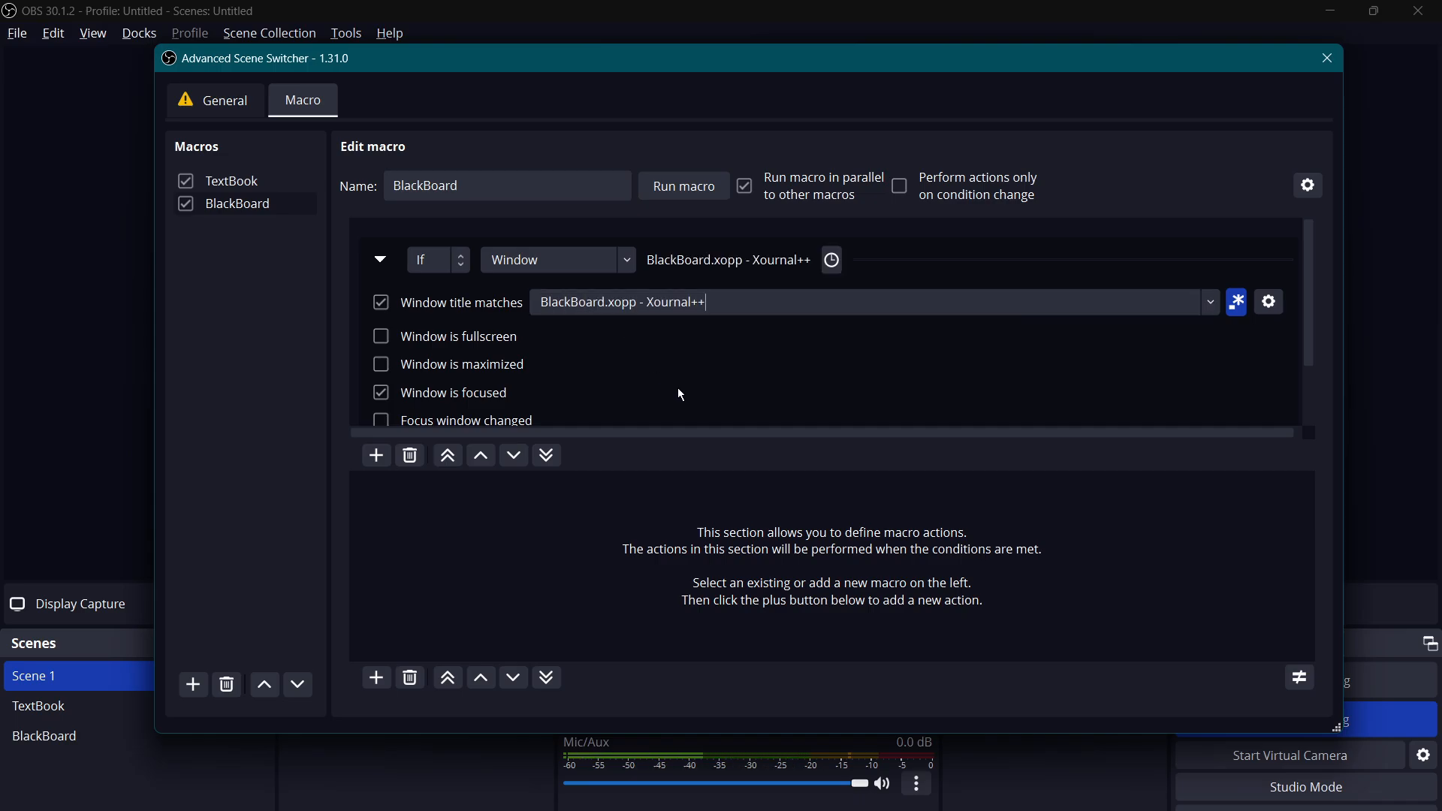
# Add an action switching the Program scene to BlackBoard with the Cut transition, without waiting for the transition to complete.
pyautogui.click(368, 681)
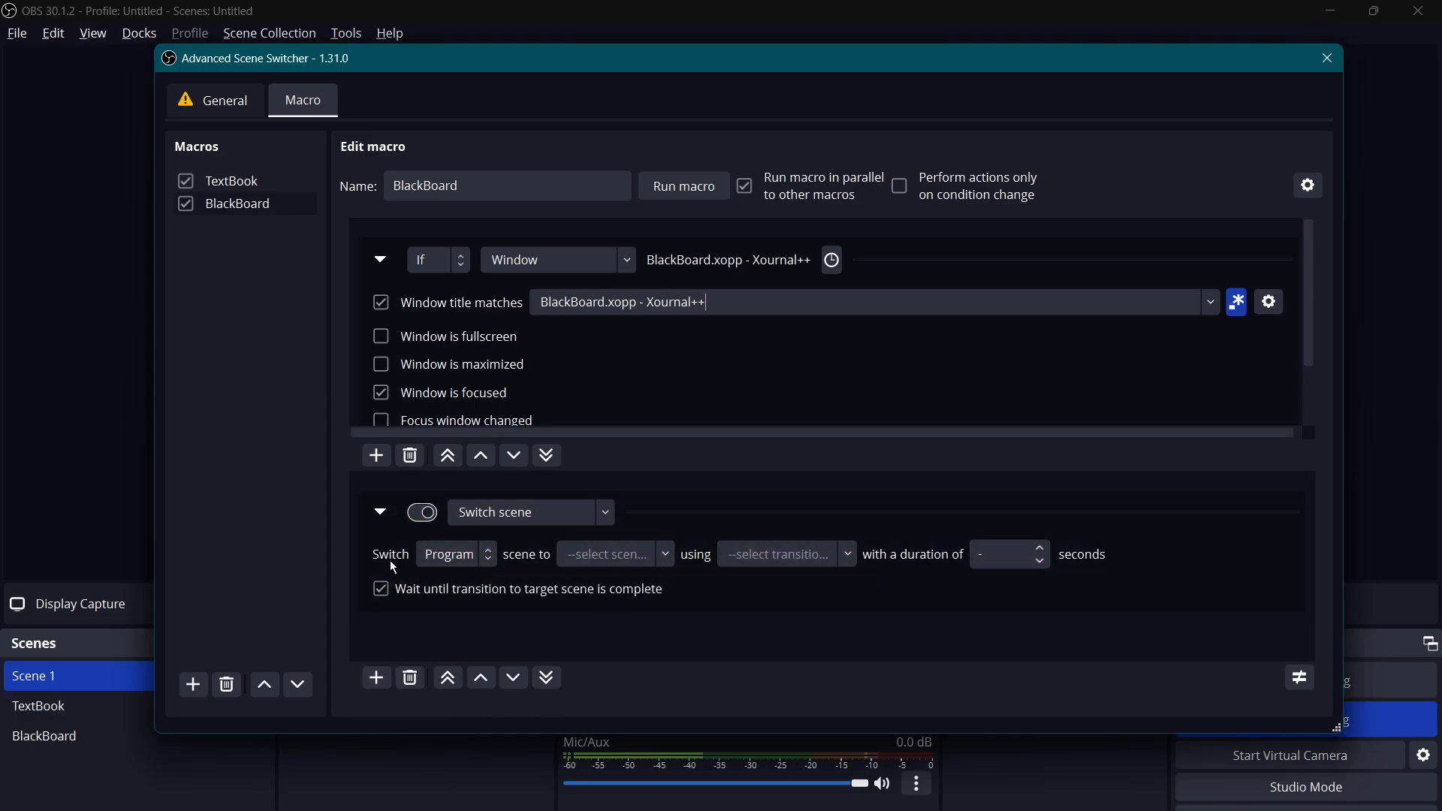
pyautogui.click(671, 562)
pyautogui.click(598, 636)
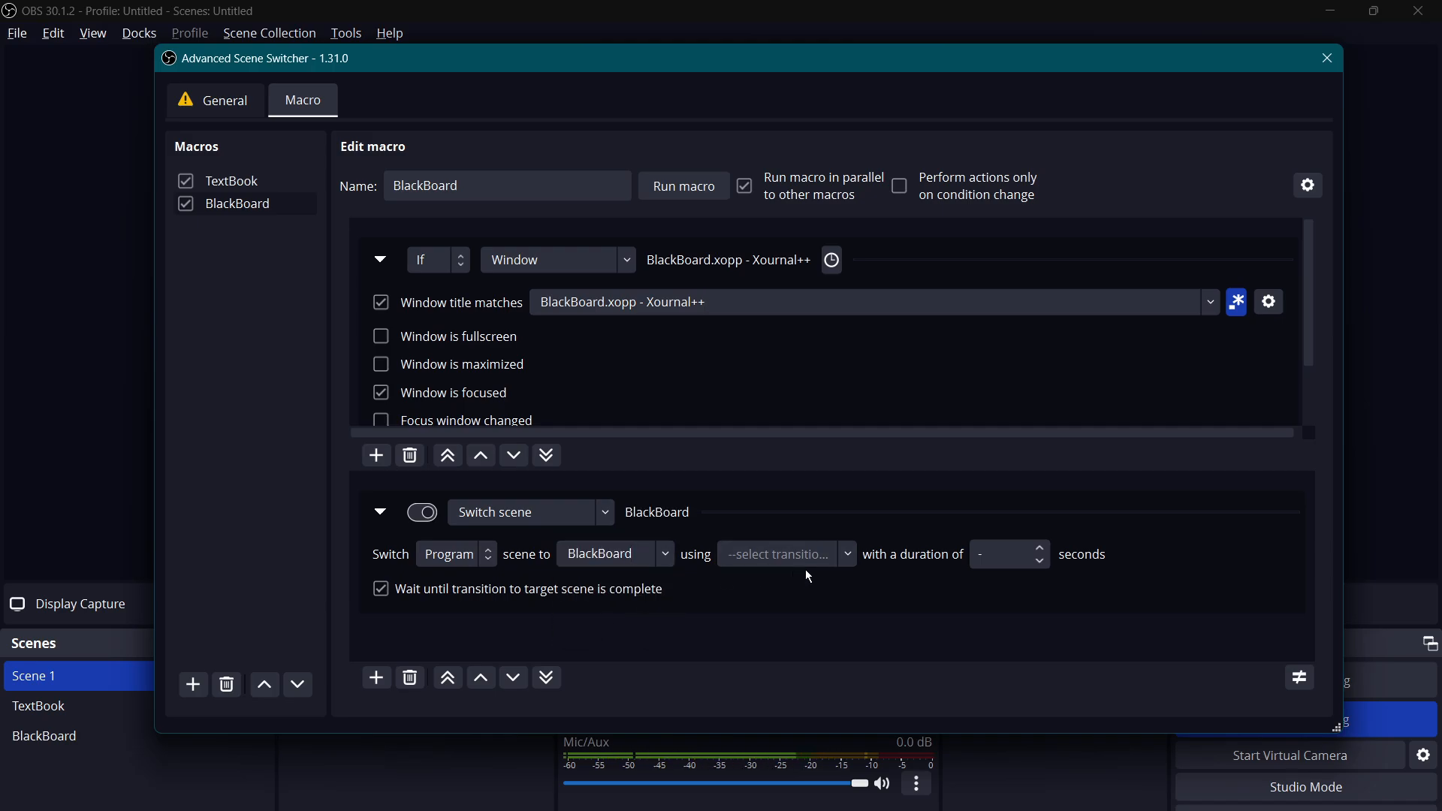
pyautogui.click(848, 555)
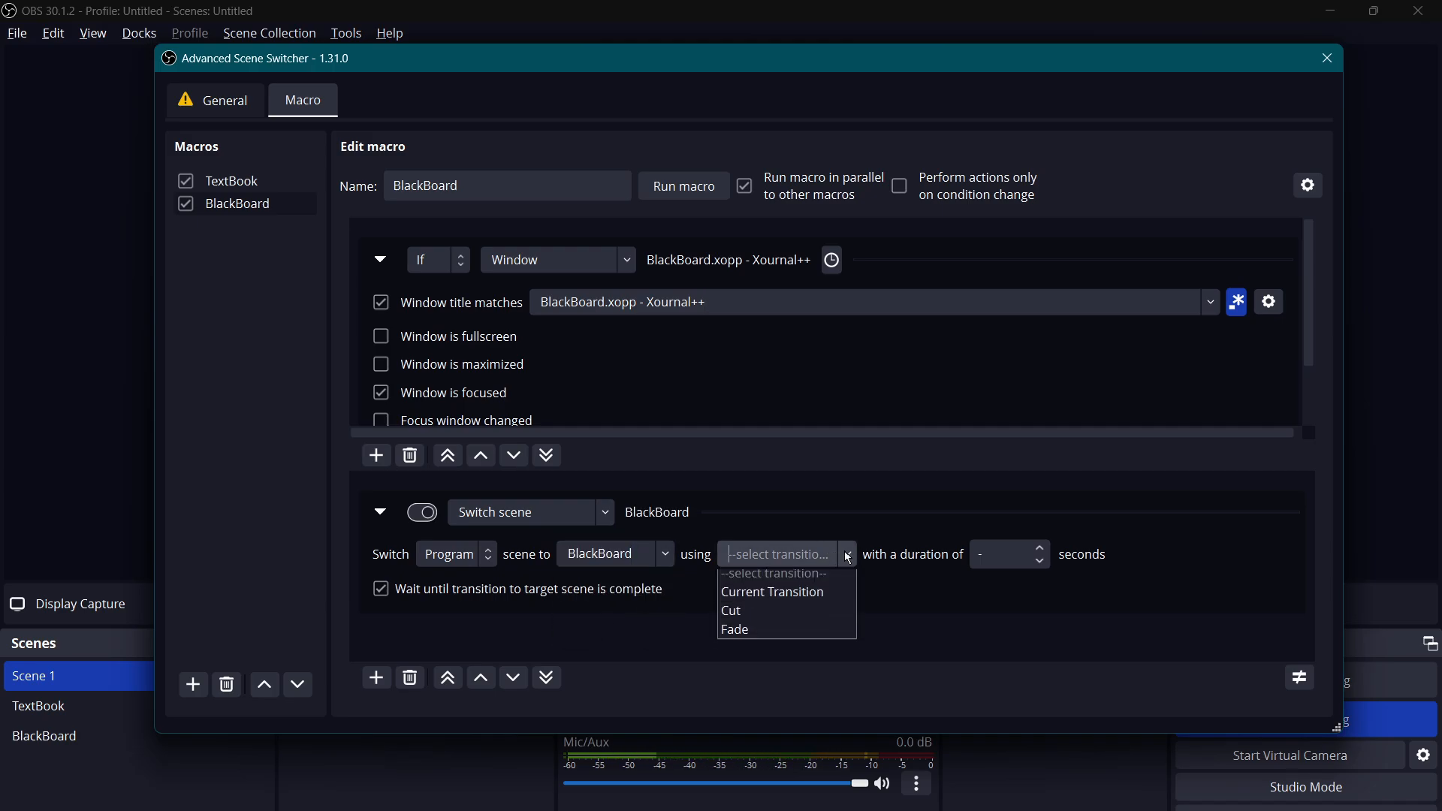
pyautogui.click(743, 616)
pyautogui.click(408, 585)
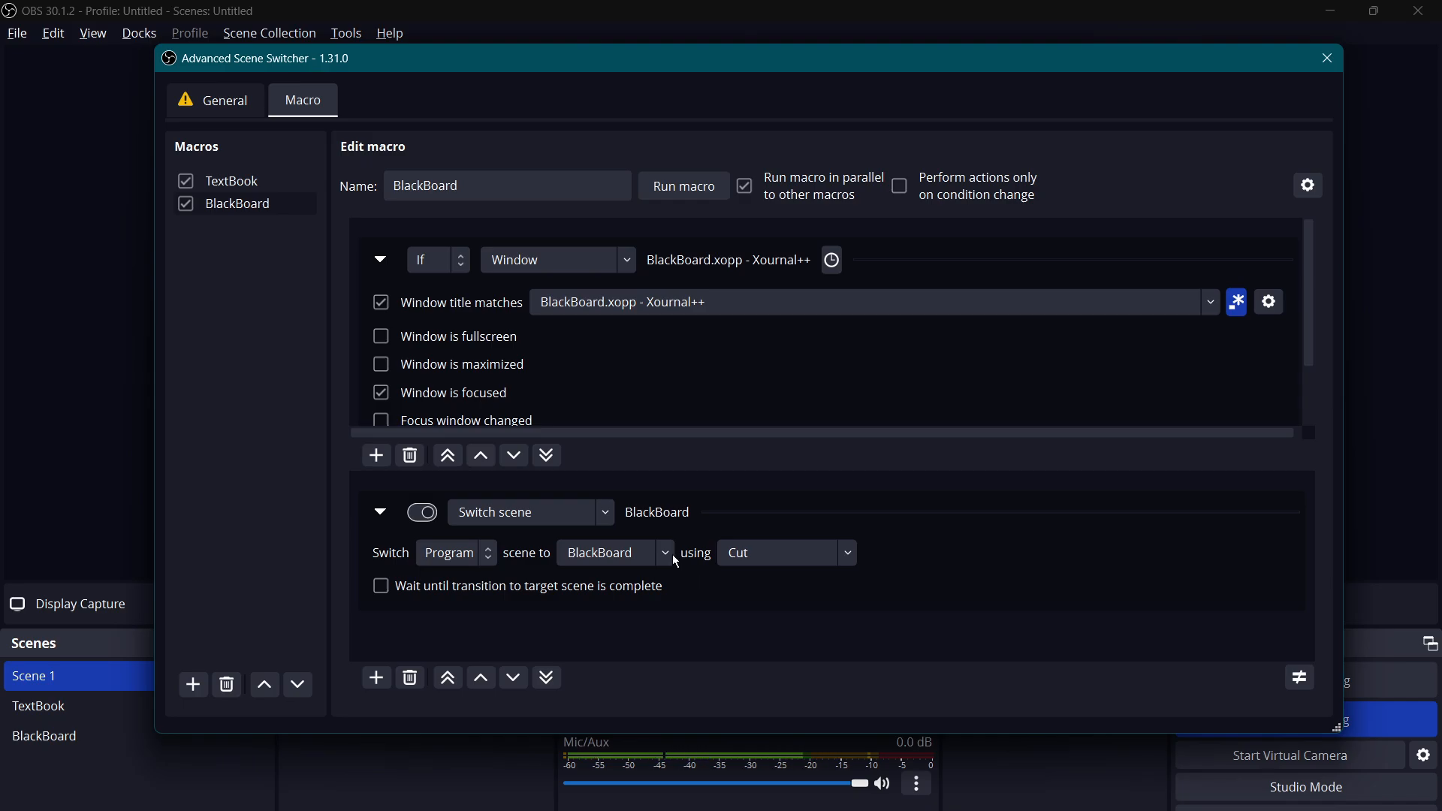
# Start the scene switcher, set it to start automatically when Recording or Streaming, and close its window.
pyautogui.click(214, 100)
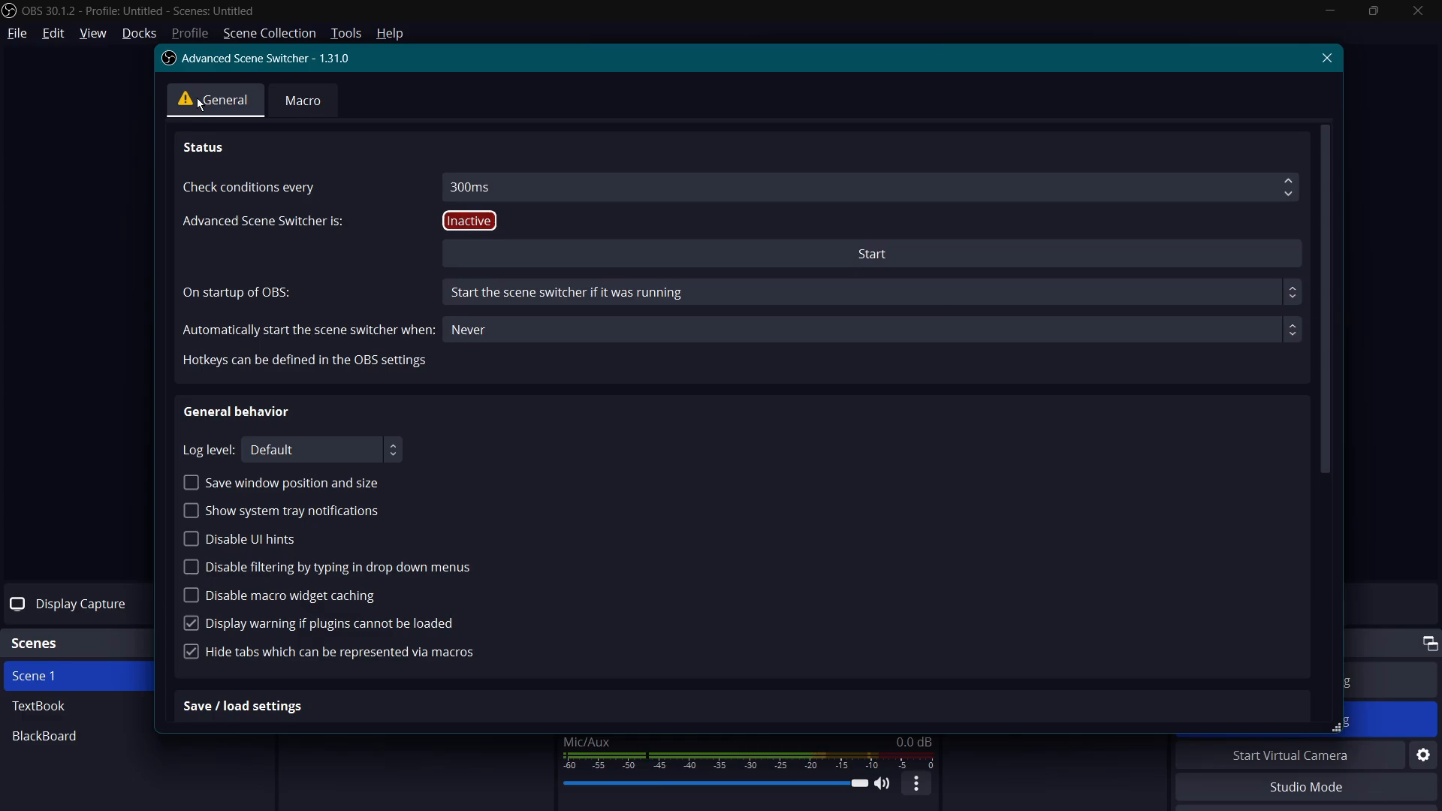
pyautogui.click(565, 253)
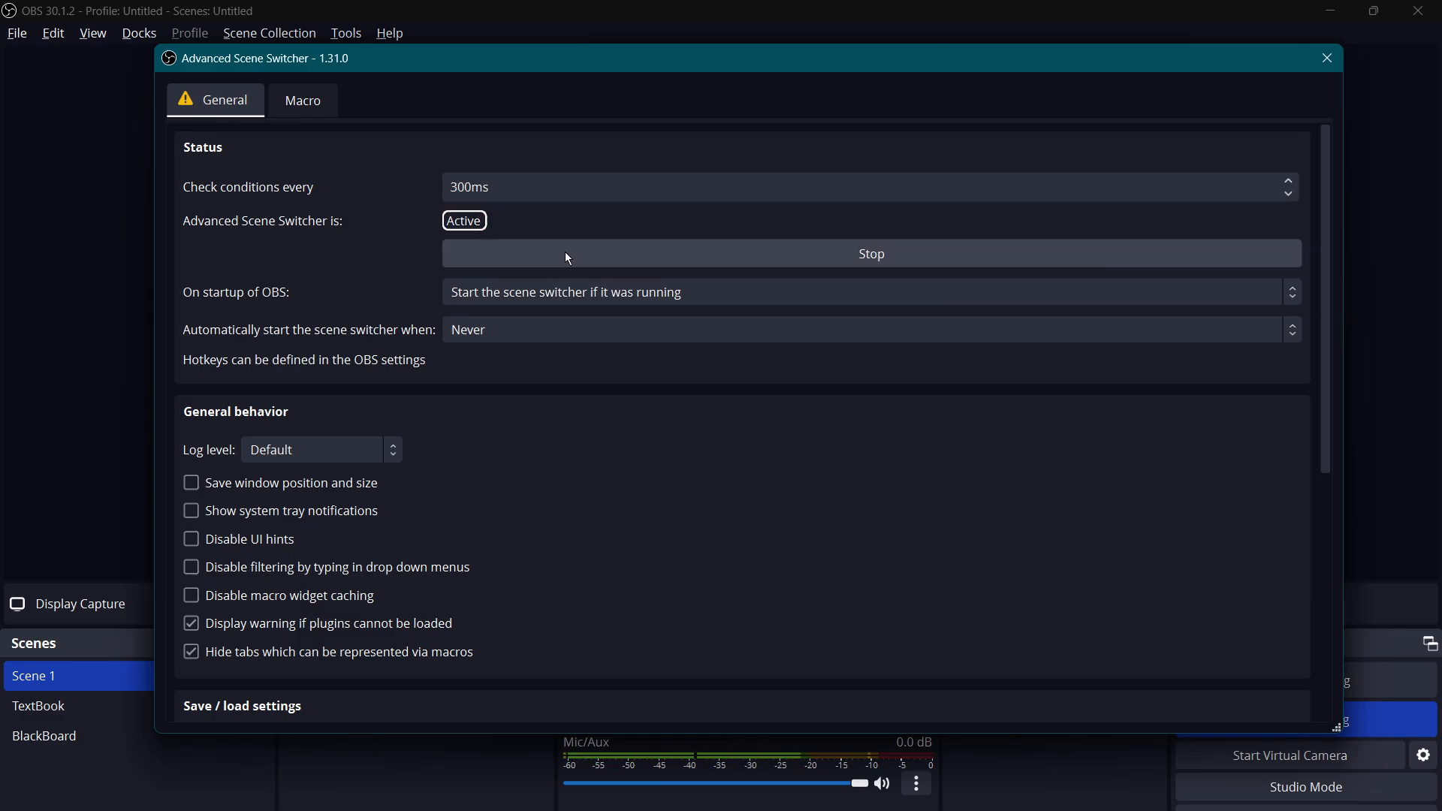
pyautogui.click(545, 333)
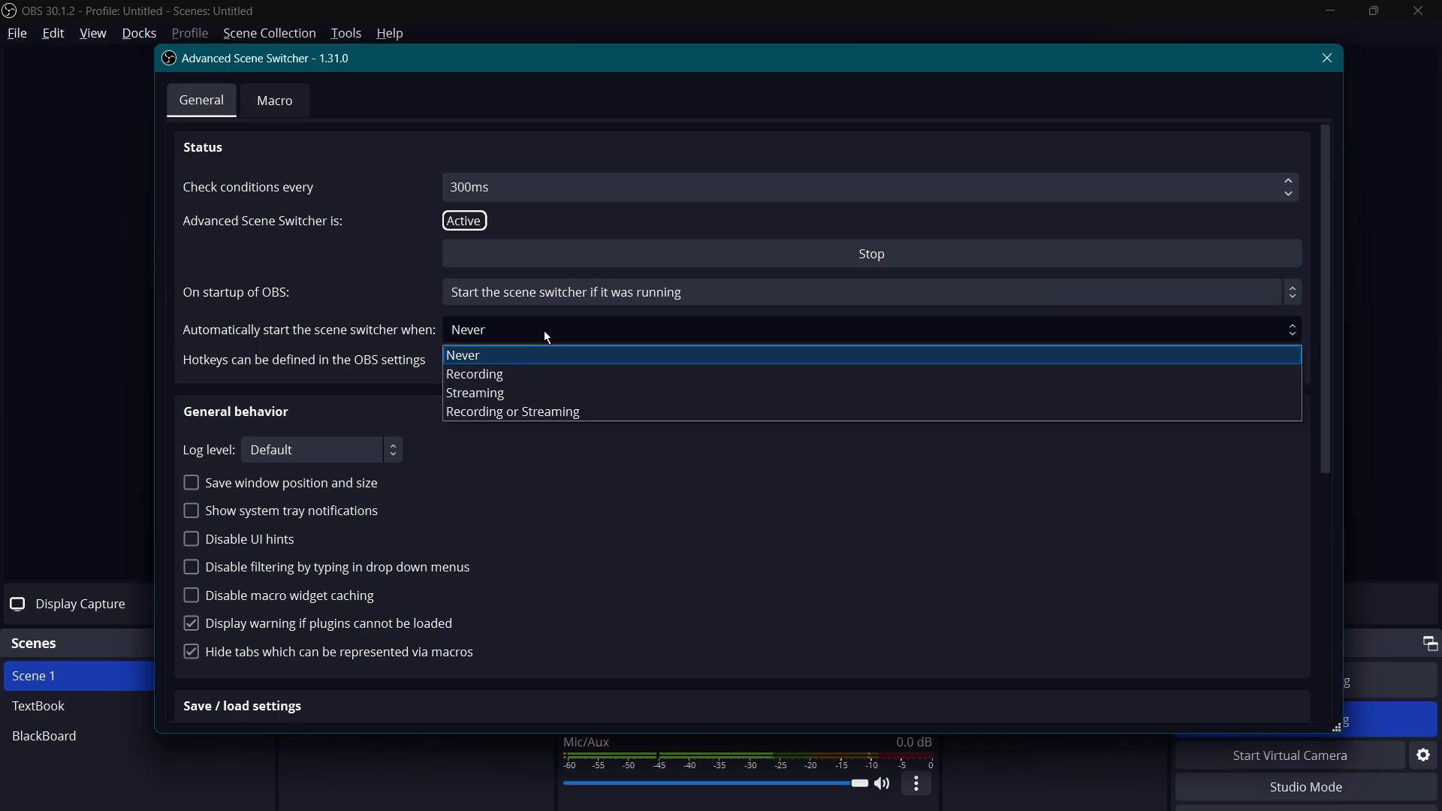
pyautogui.click(540, 412)
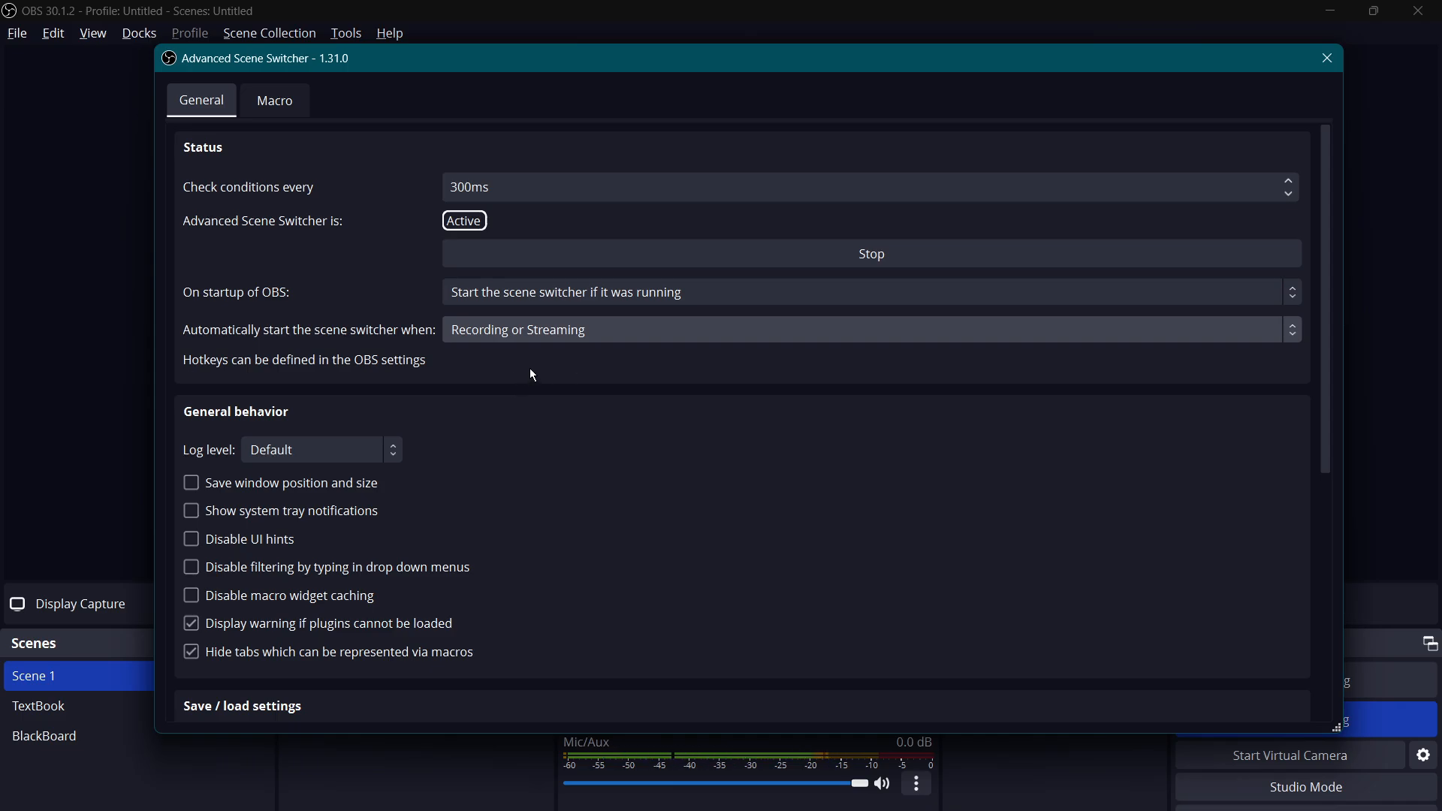
pyautogui.click(1323, 61)
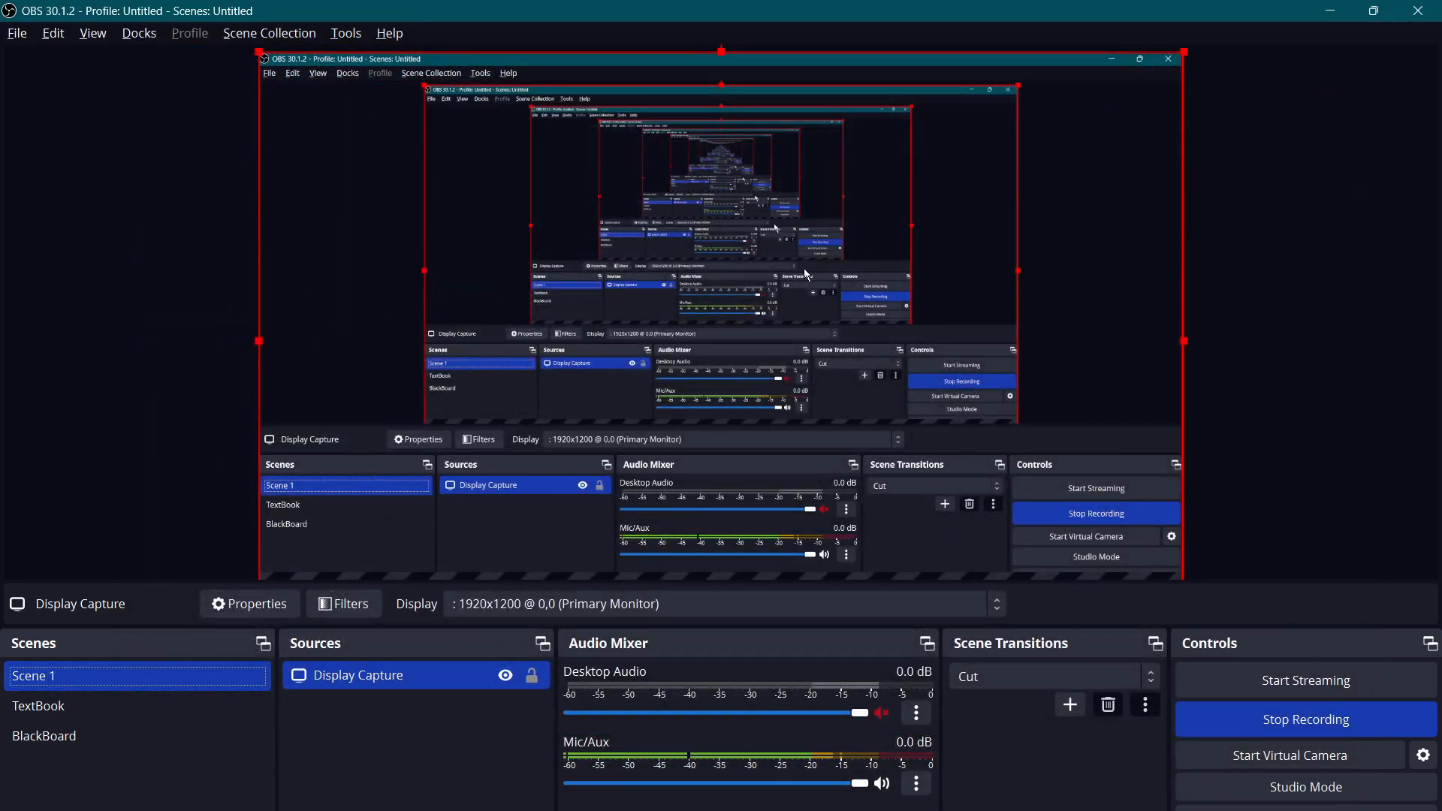
pyautogui.click(146, 709)
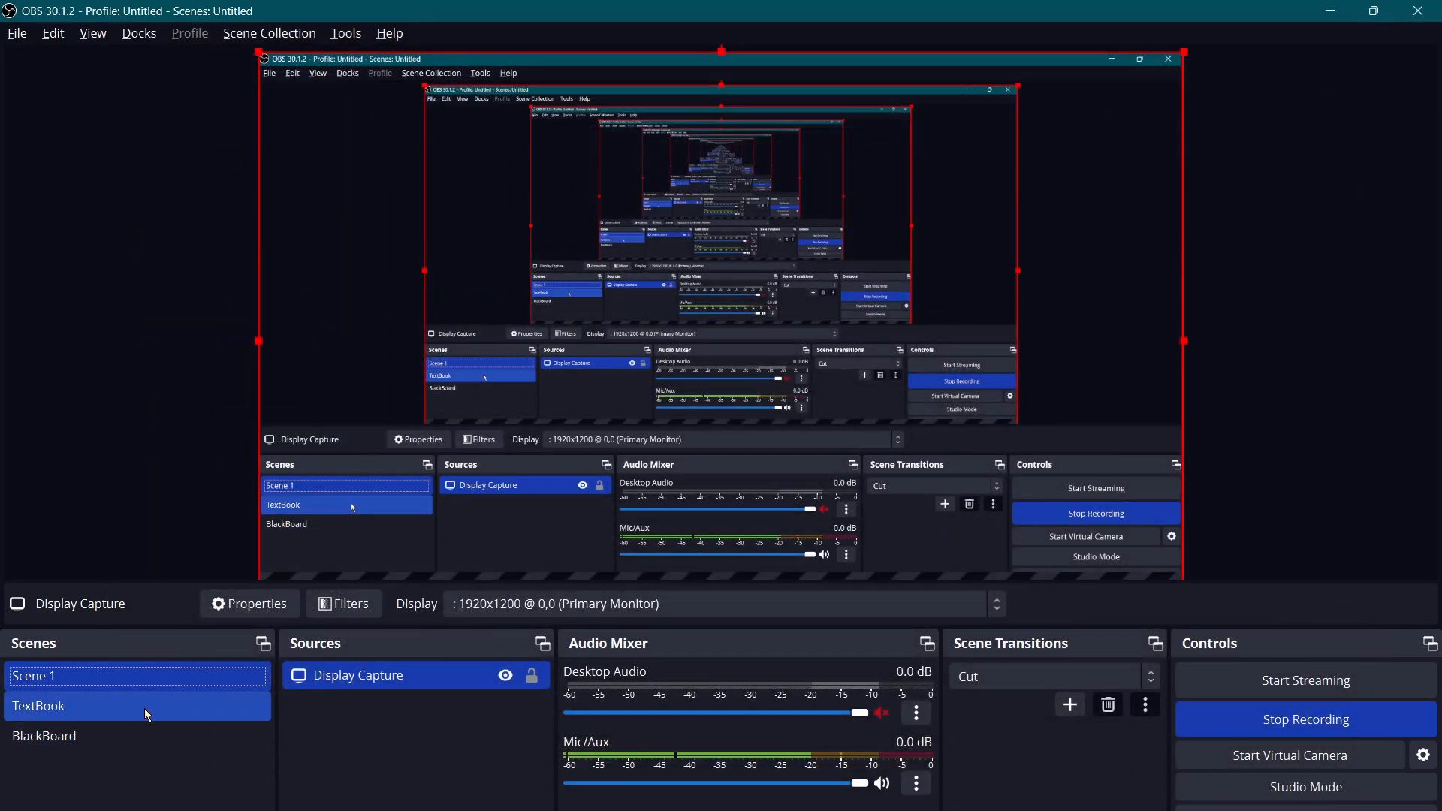
pyautogui.click(151, 748)
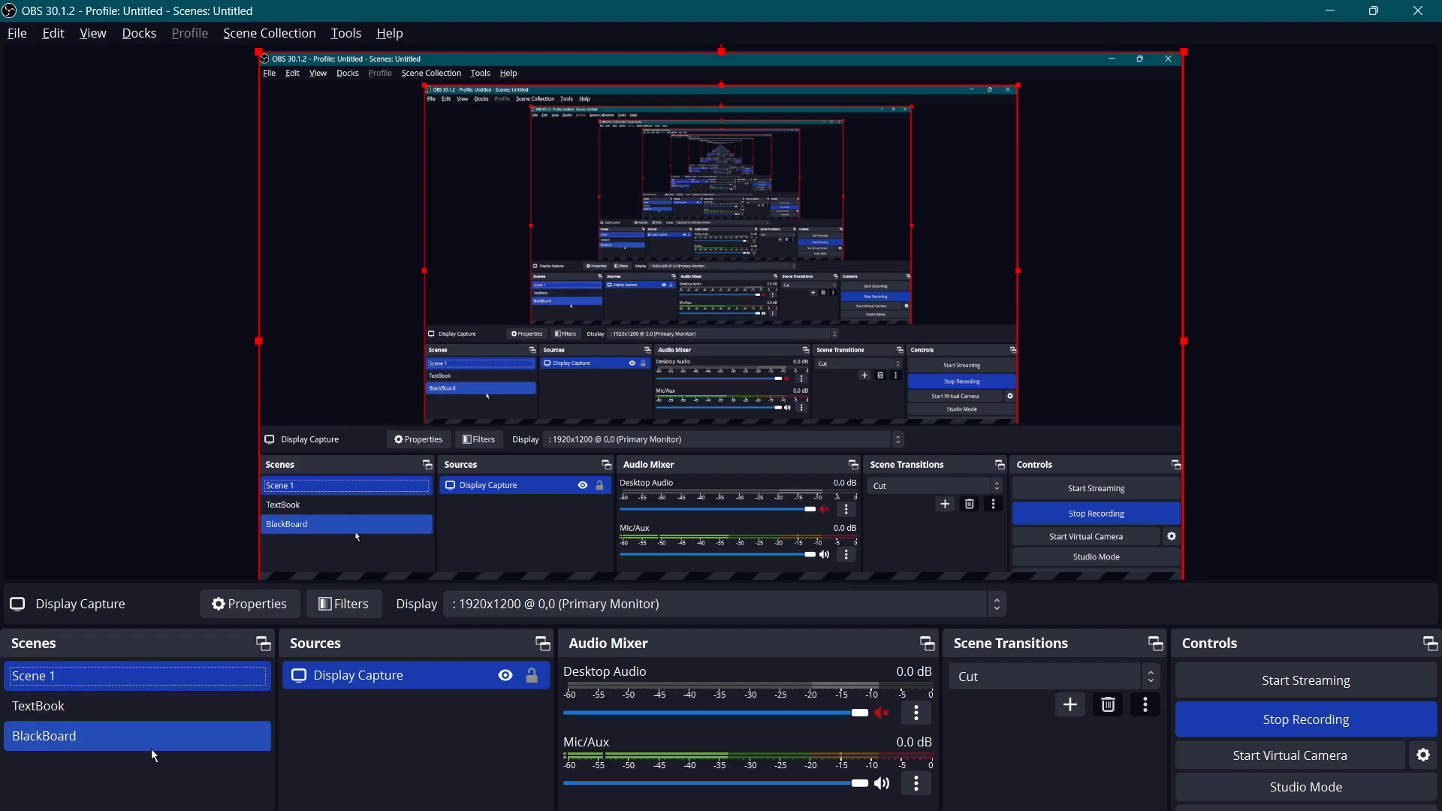
pyautogui.click(203, 679)
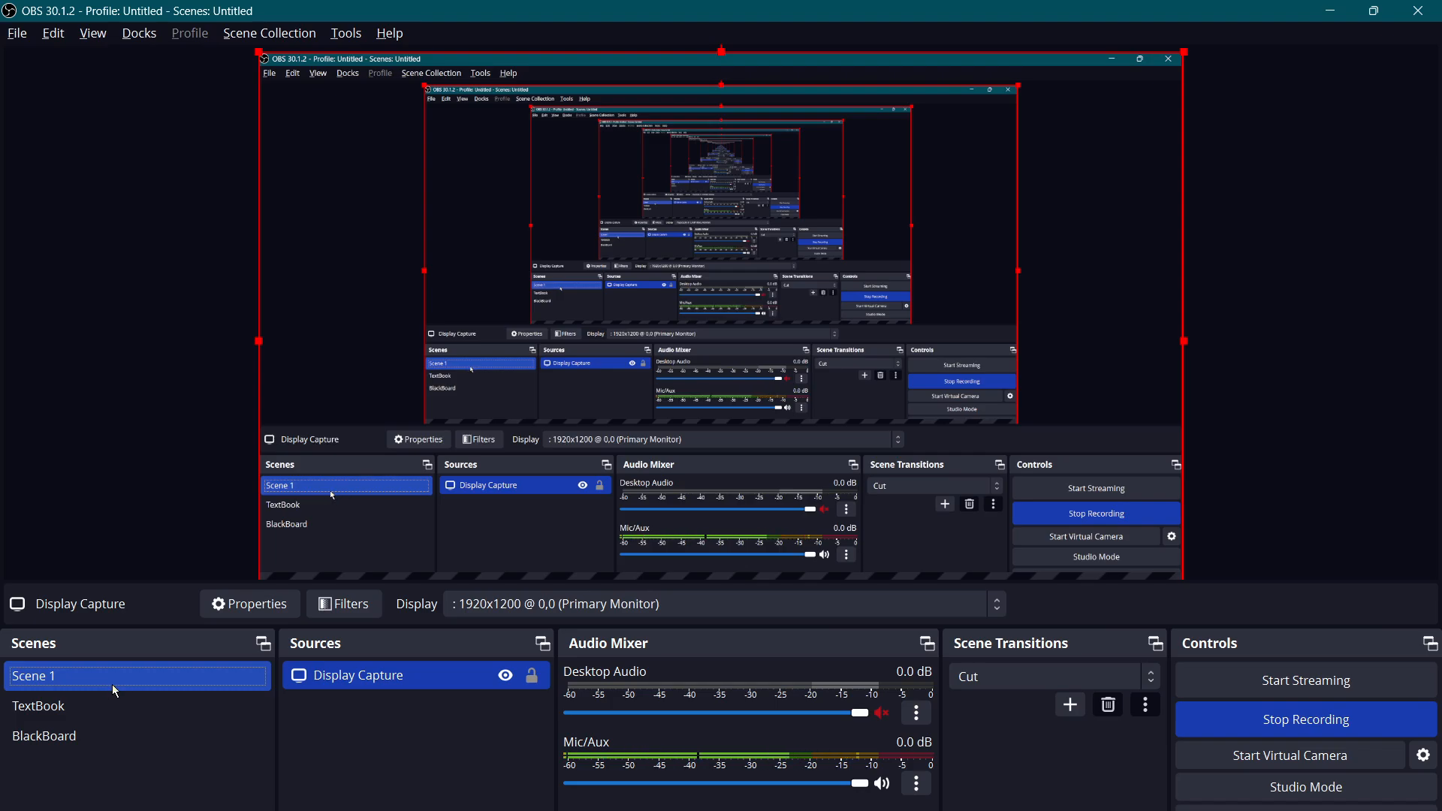
# Switch between the BlackBoard.xopp and TextBook.xopp windows in Xournal++ to check both documents.
pyautogui.hotkey('alt', 'Tab')
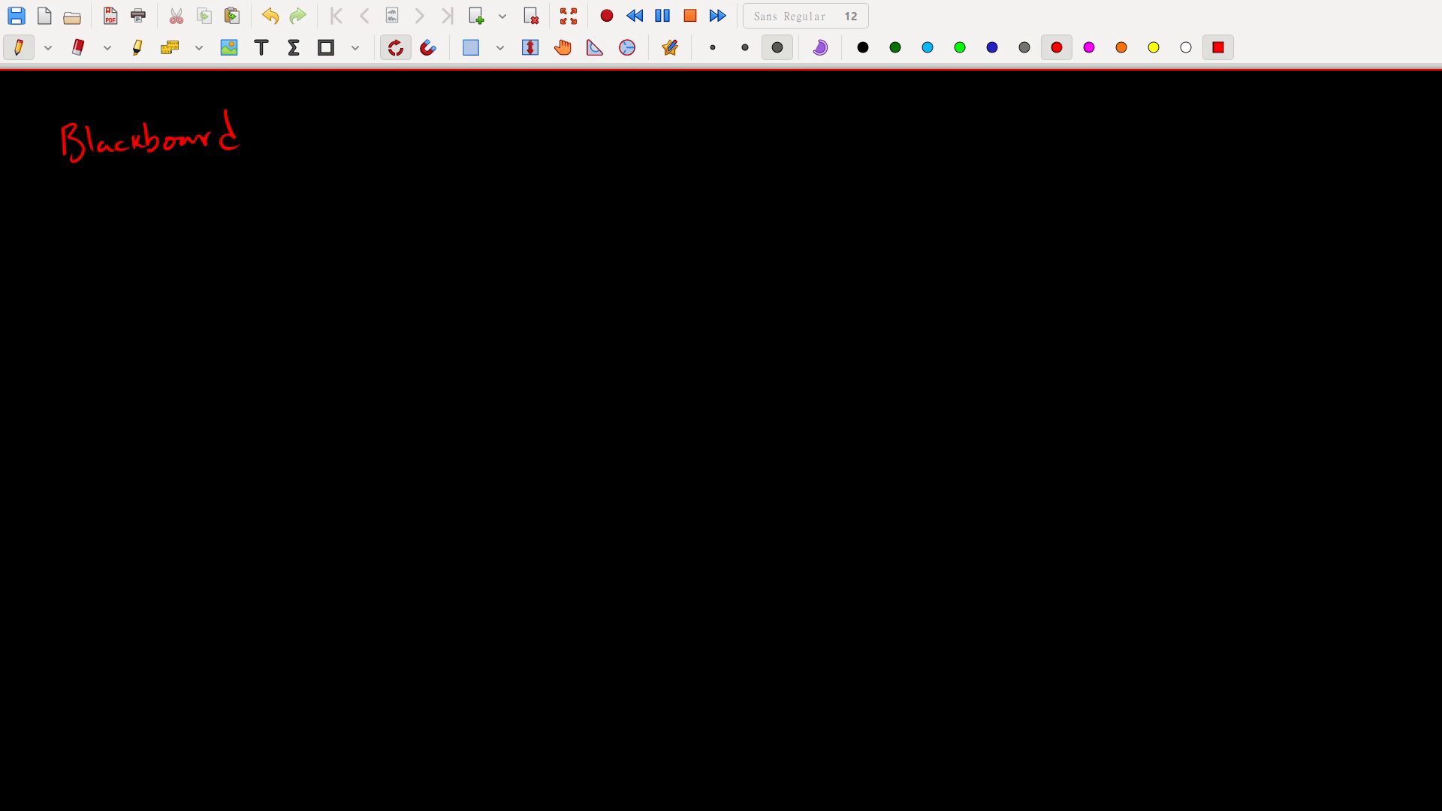
pyautogui.hotkey('alt', 'Tab')
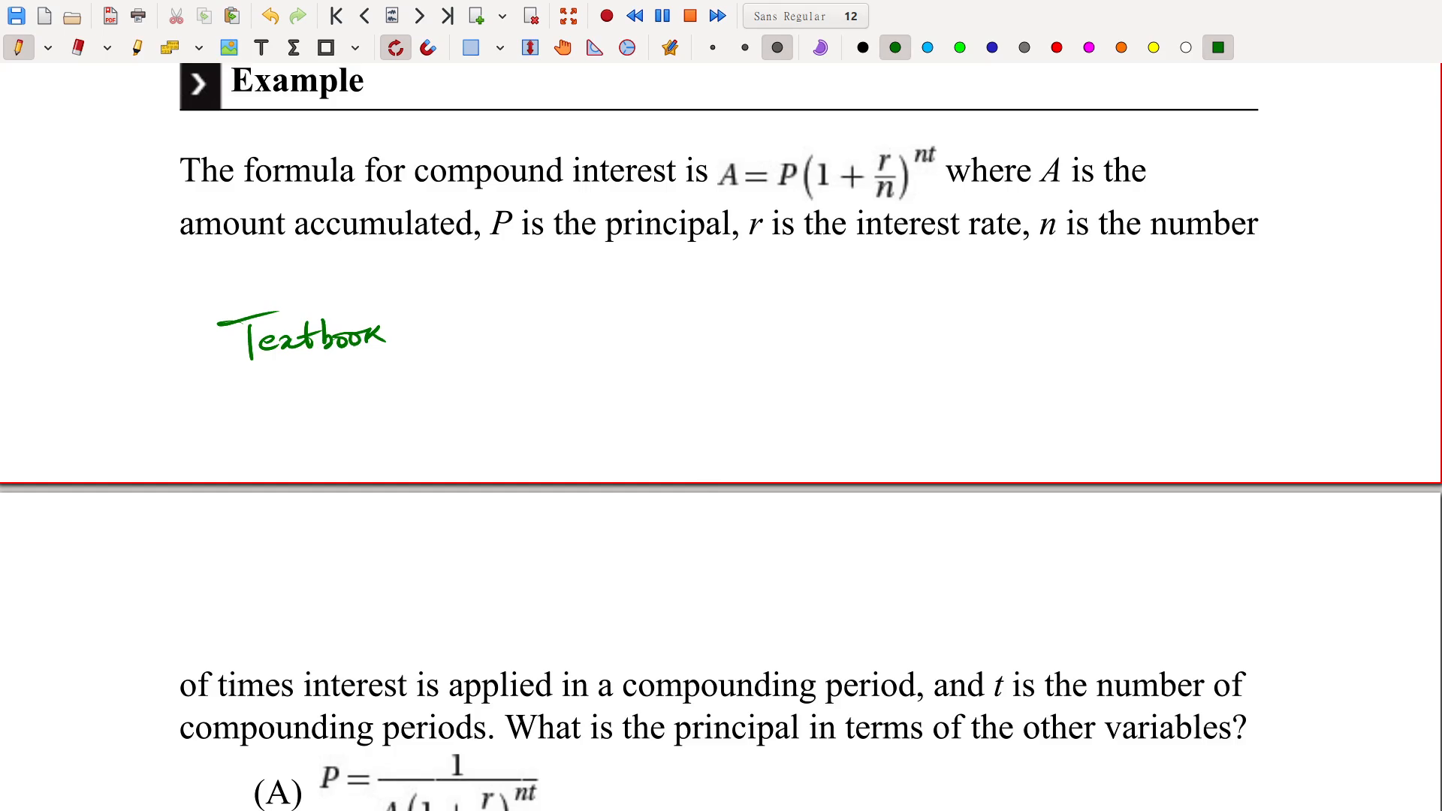
pyautogui.hotkey('alt', 'Tab')
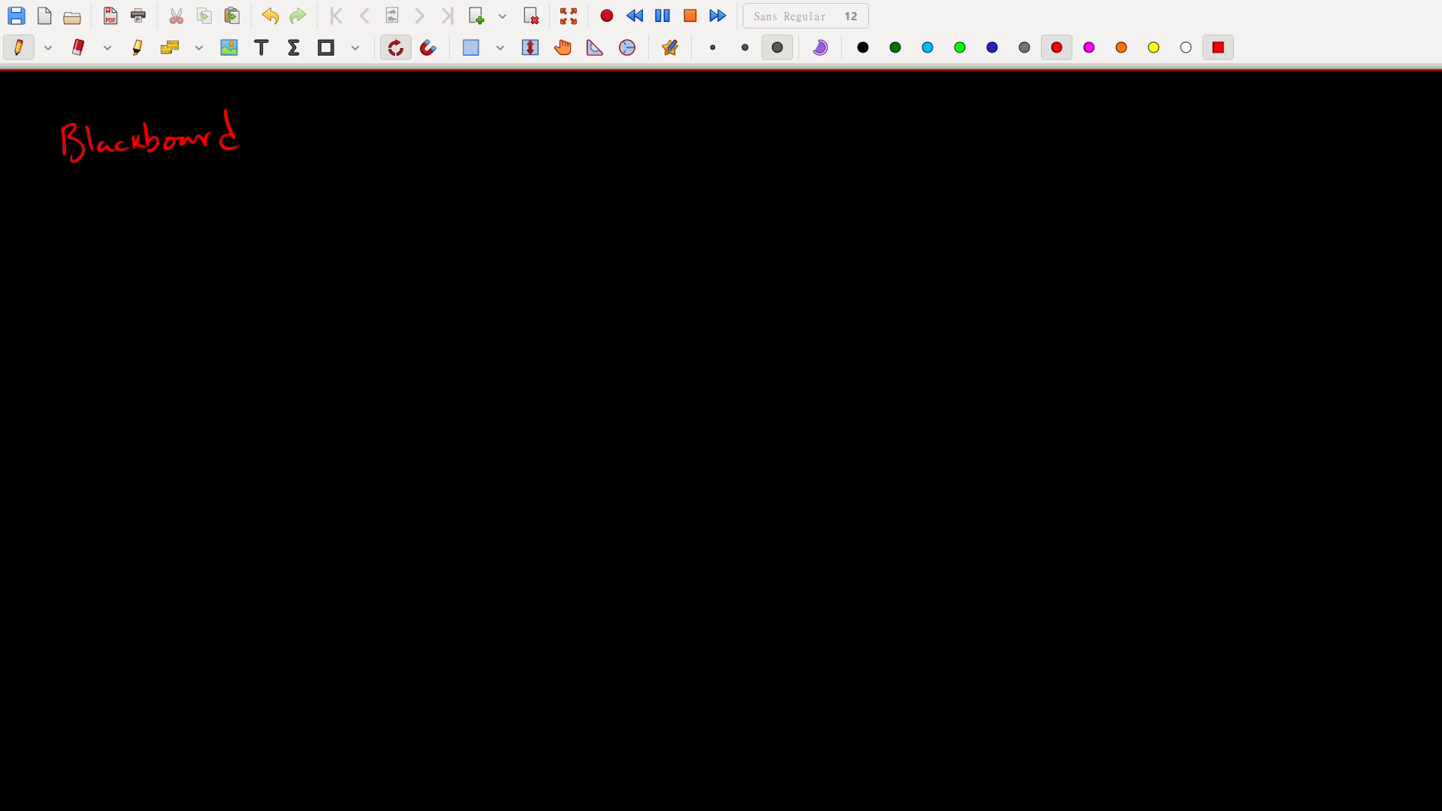
# Return to OBS and remove Scene 1 from the scene list.
pyautogui.click(223, 674)
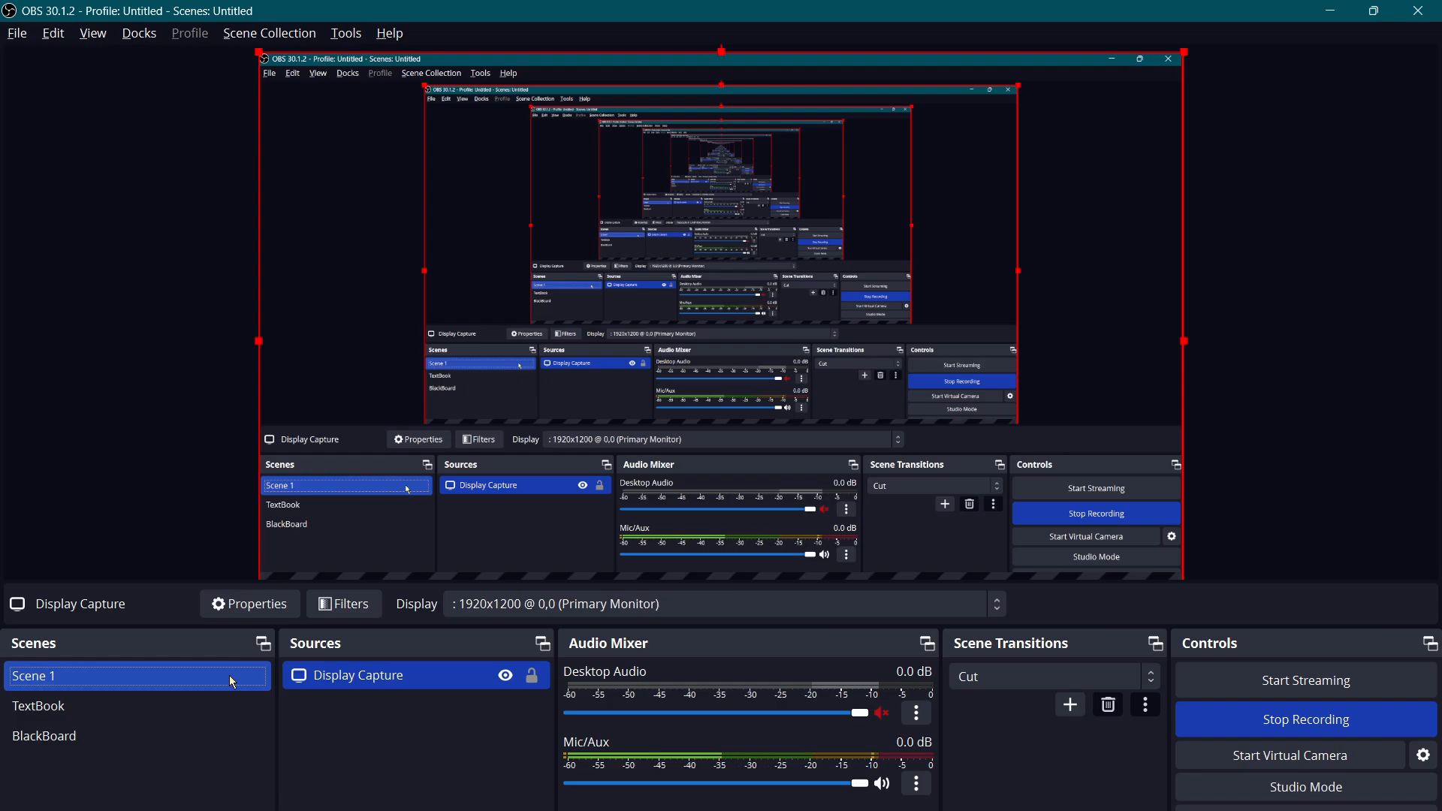
pyautogui.rightClick(233, 682)
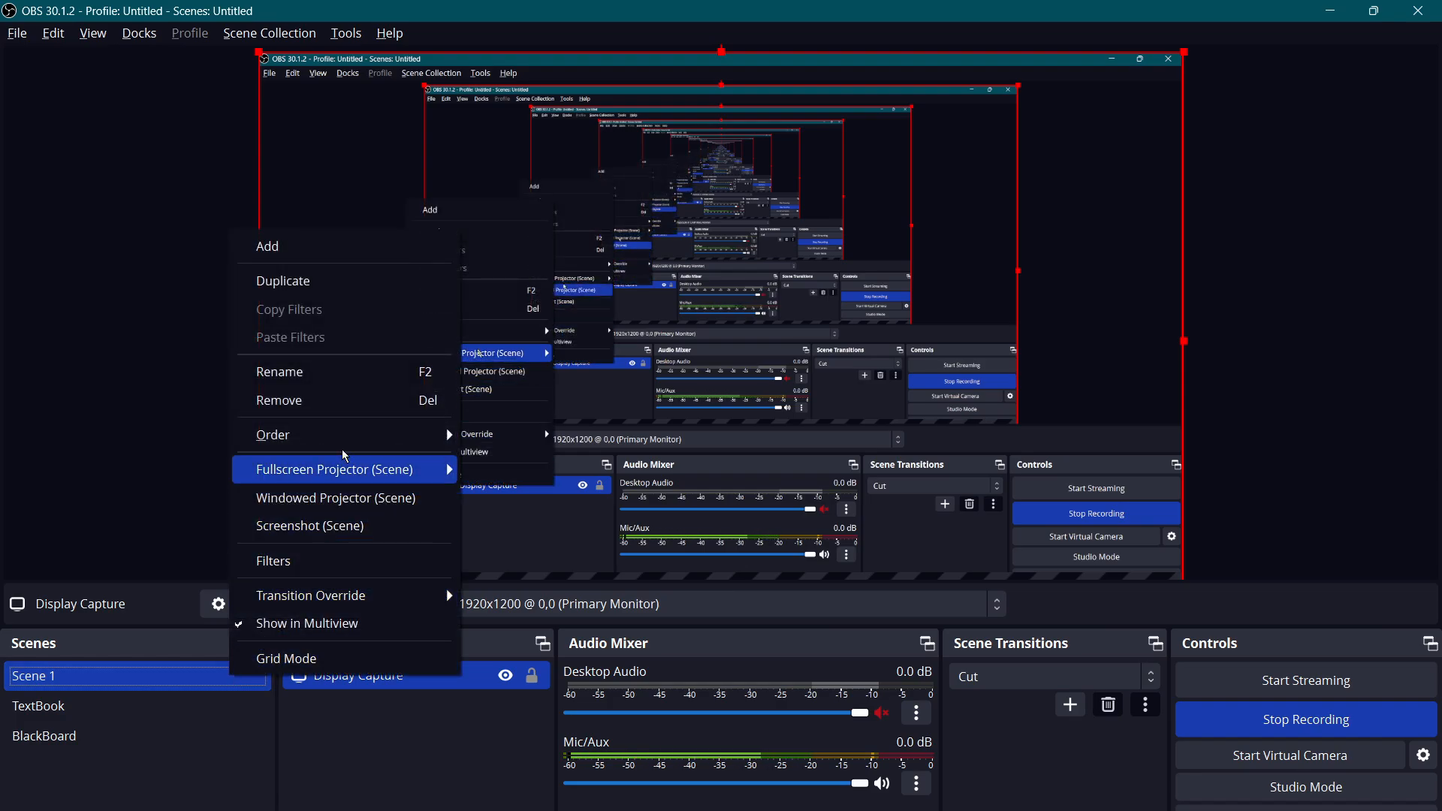
pyautogui.click(349, 401)
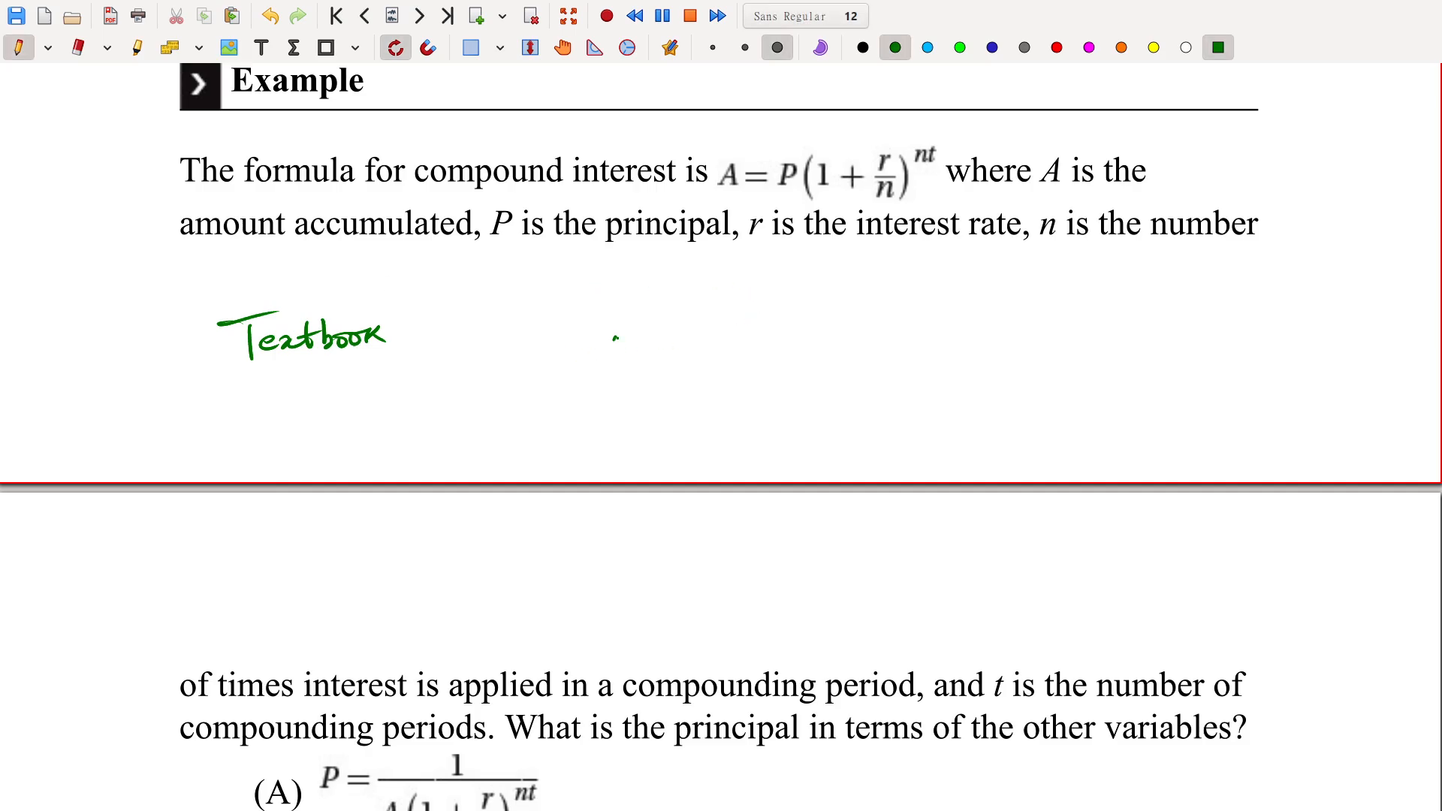
# Switch to TextBook.xopp in Xournal++ and handwrite "Active" in green beside the "Textbook" note.
pyautogui.moveTo(617, 324); pyautogui.dragTo(595, 387)
pyautogui.moveTo(618, 323)
pyautogui.mouseDown()
pyautogui.moveTo(628, 388)
pyautogui.moveTo(618, 365)
pyautogui.mouseUp()
pyautogui.moveTo(648, 361)
pyautogui.mouseDown()
pyautogui.moveTo(646, 378)
pyautogui.moveTo(674, 376)
pyautogui.moveTo(672, 360)
pyautogui.mouseUp()
pyautogui.moveTo(674, 368); pyautogui.dragTo(750, 375)
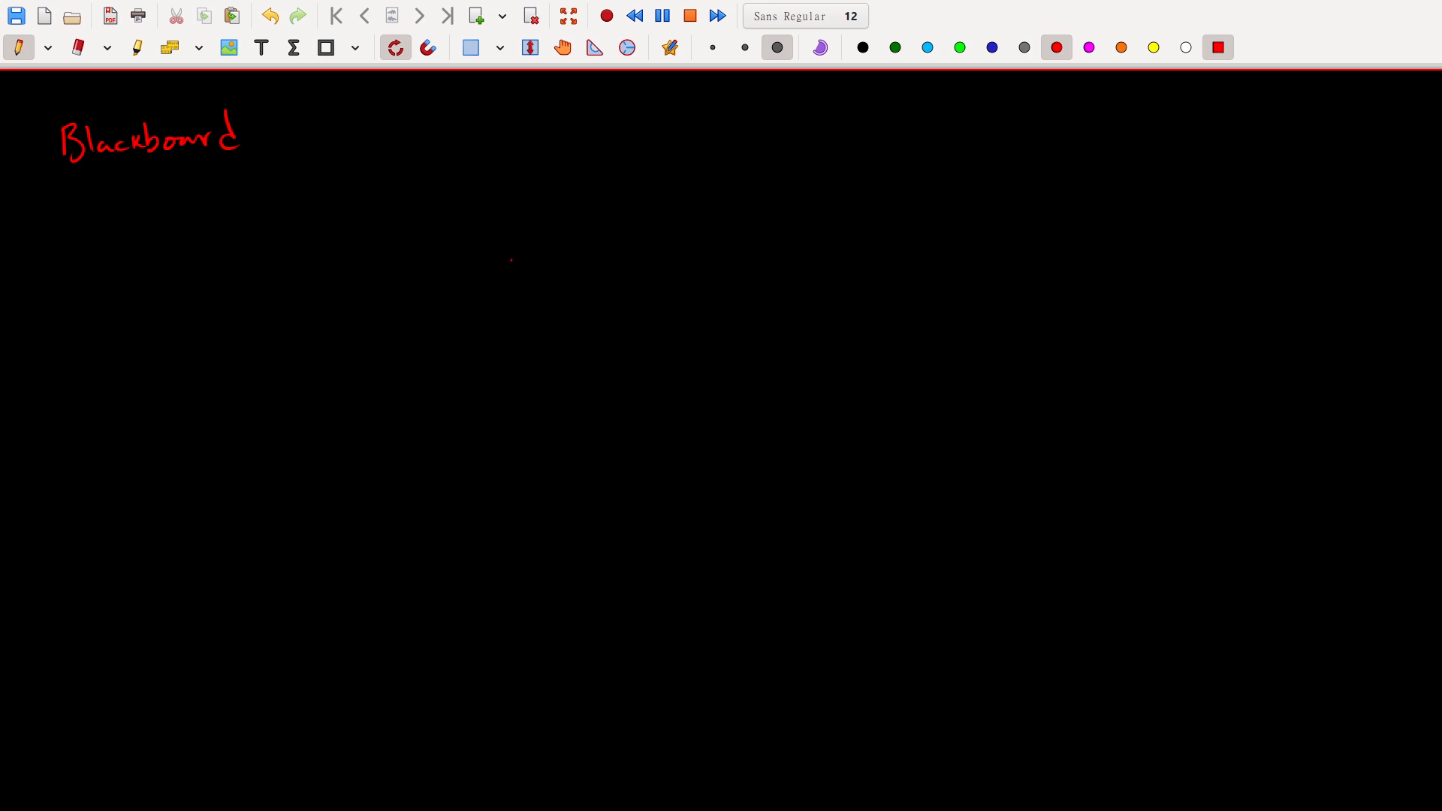
# Switch to BlackBoard.xopp and handwrite "Active" in red below and to the right of the "Blackboard" note.
pyautogui.moveTo(518, 279)
pyautogui.mouseDown()
pyautogui.moveTo(539, 232)
pyautogui.moveTo(562, 279)
pyautogui.mouseUp()
pyautogui.moveTo(525, 264); pyautogui.dragTo(590, 278)
pyautogui.moveTo(613, 235); pyautogui.dragTo(618, 274)
pyautogui.moveTo(595, 257); pyautogui.dragTo(608, 256)
pyautogui.moveTo(631, 256)
pyautogui.mouseDown()
pyautogui.moveTo(630, 269)
pyautogui.moveTo(658, 256)
pyautogui.moveTo(730, 265)
pyautogui.mouseUp()
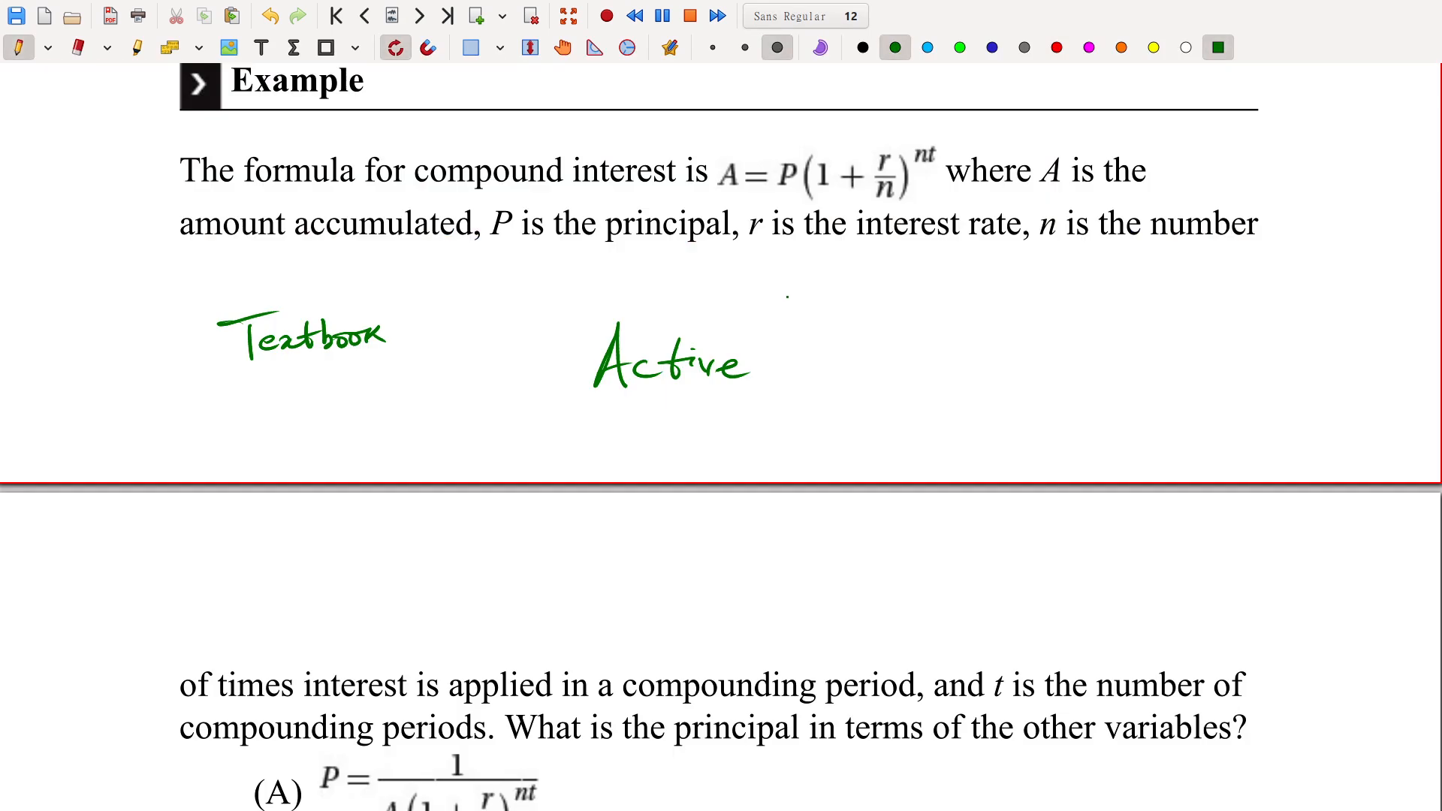
# Switch to TextBook.xopp and back to BlackBoard.xopp, and handwrite "Plus" in red below and to the right of "Active".
pyautogui.moveTo(912, 353)
pyautogui.mouseDown()
pyautogui.moveTo(910, 398)
pyautogui.moveTo(946, 349)
pyautogui.moveTo(952, 395)
pyautogui.mouseUp()
pyautogui.moveTo(958, 381); pyautogui.dragTo(1006, 390)
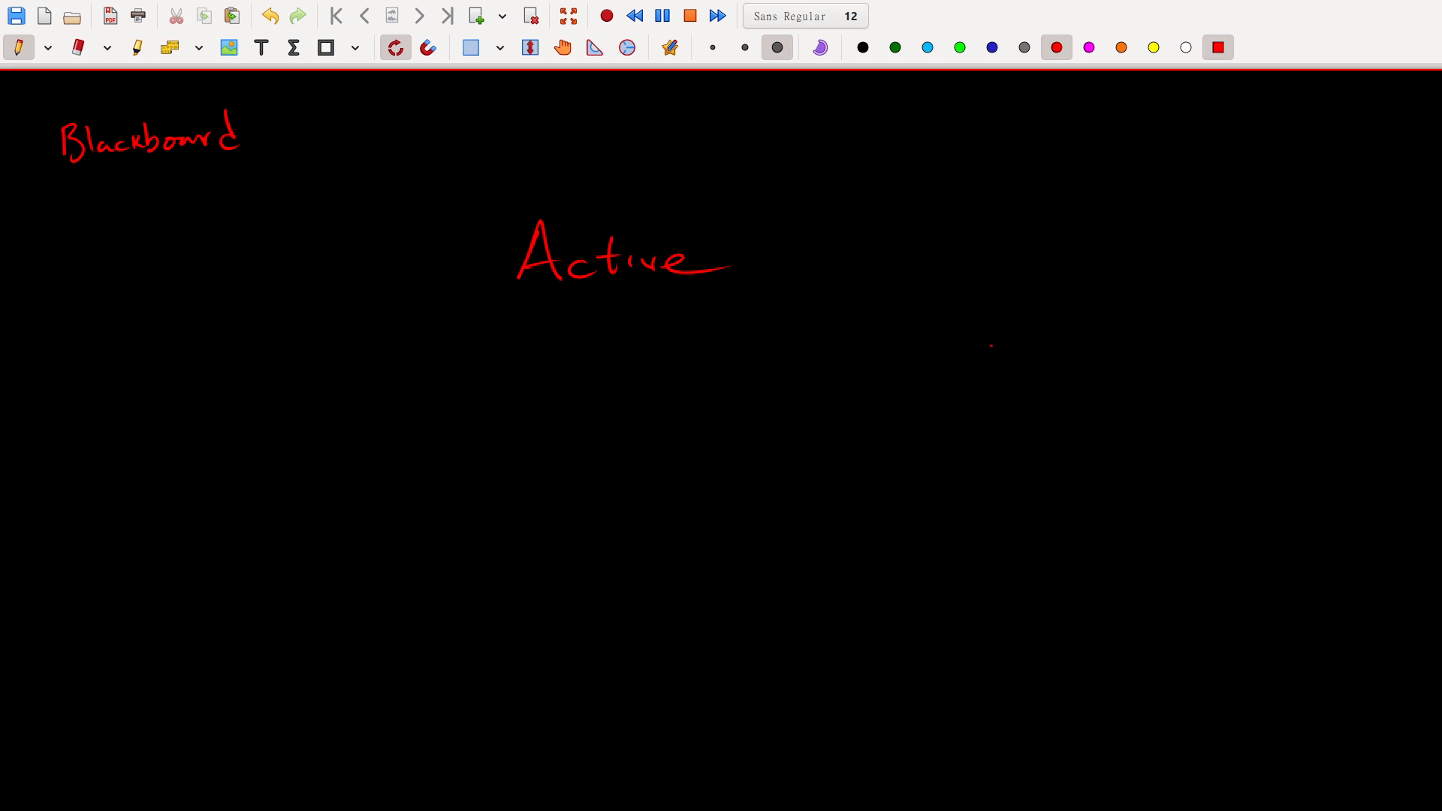
pyautogui.moveTo(910, 350)
pyautogui.mouseDown()
pyautogui.moveTo(915, 393)
pyautogui.moveTo(932, 324)
pyautogui.moveTo(945, 389)
pyautogui.moveTo(1006, 388)
pyautogui.mouseUp()
pyautogui.click(994, 369)
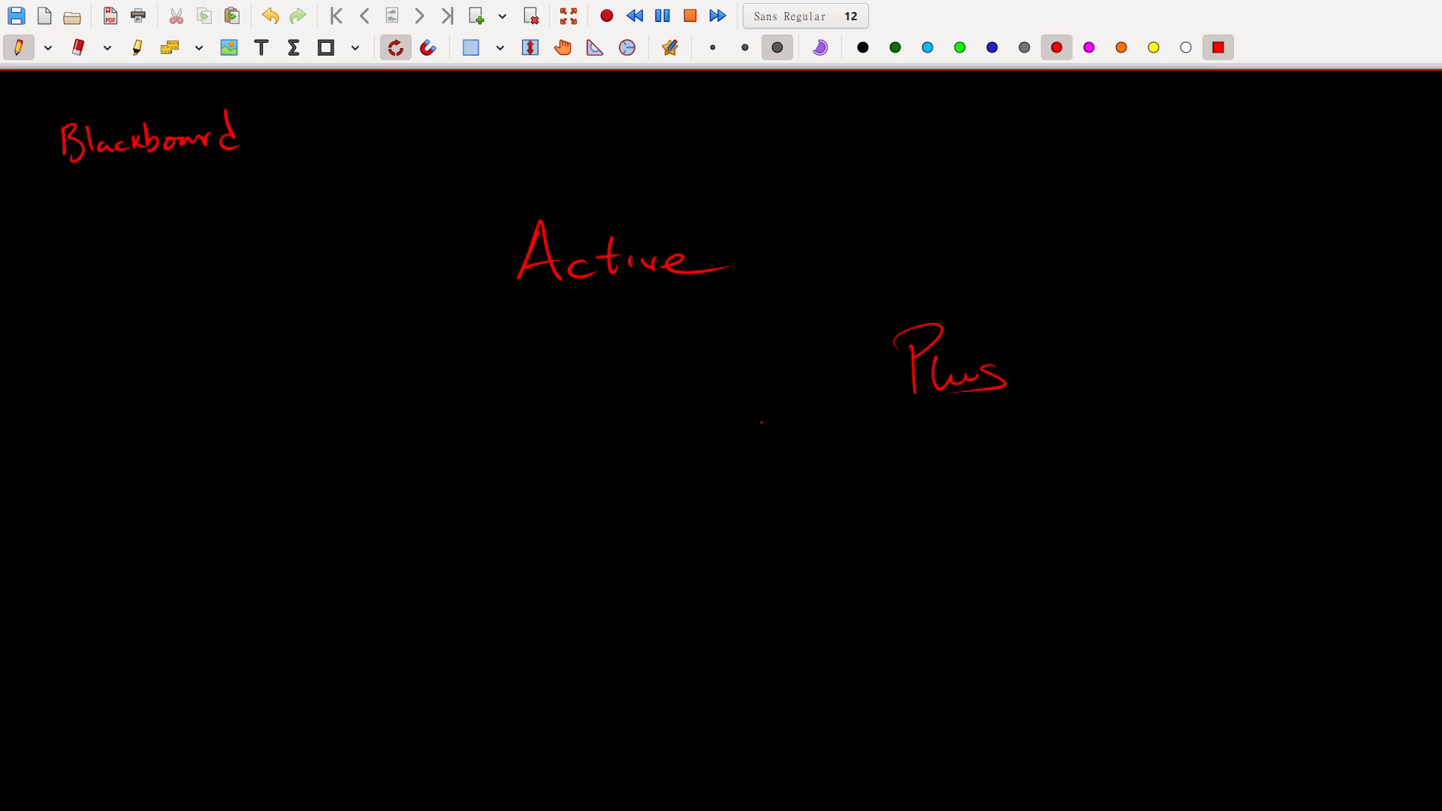